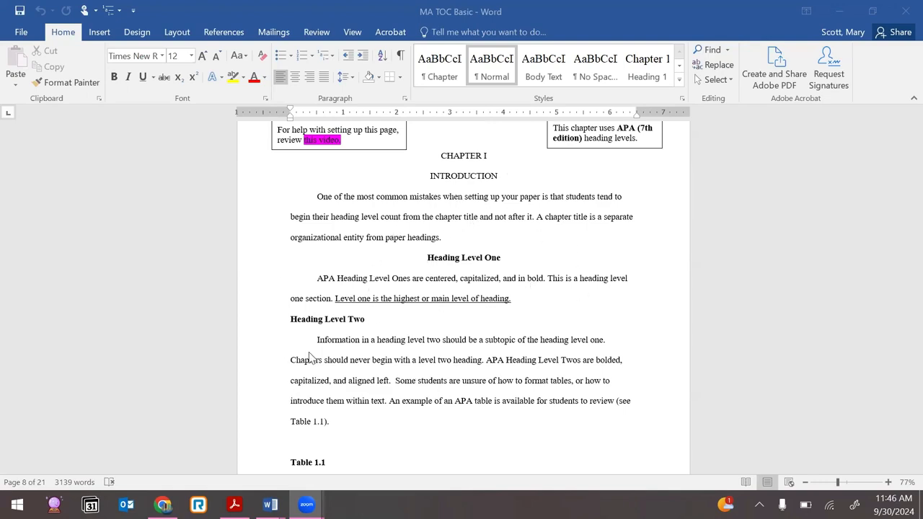
Review the heading level examples from Chapter I through to the references page
scroll(310, 359, down, 5)
scroll(310, 359, down, 12)
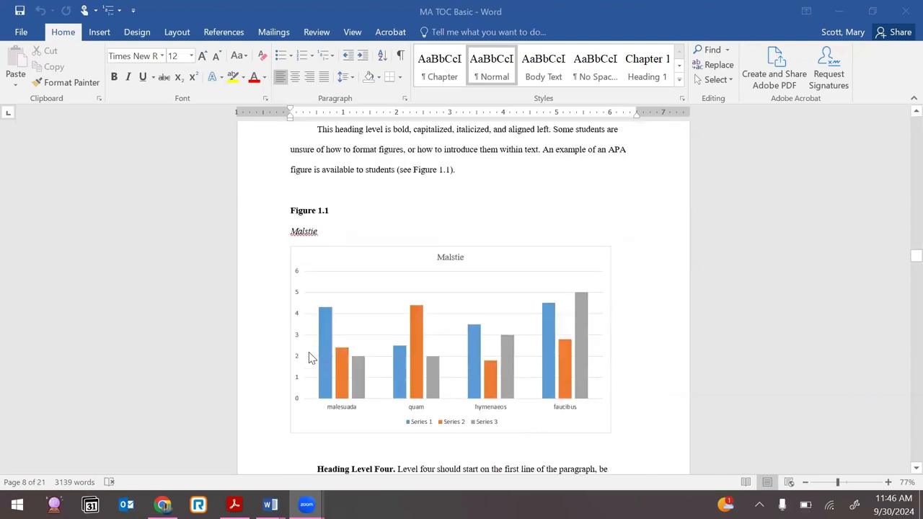
click(310, 359)
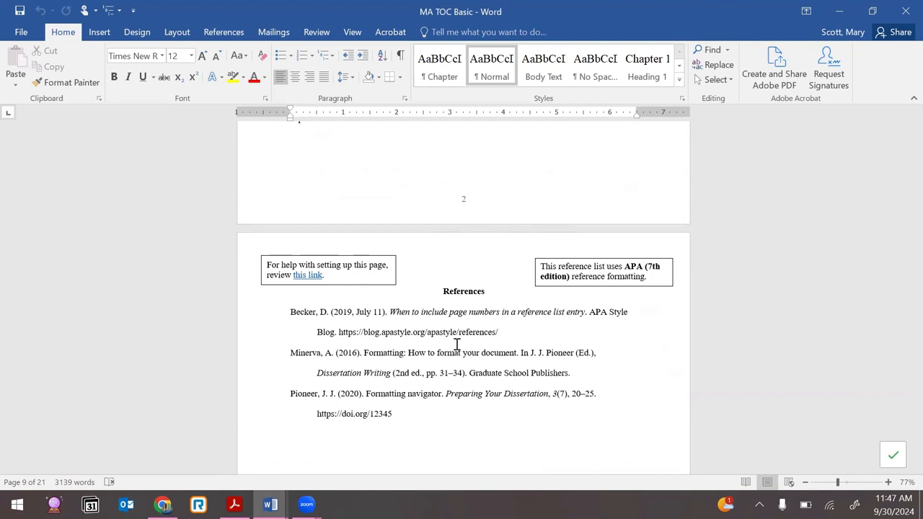
scroll(457, 345, up, 3)
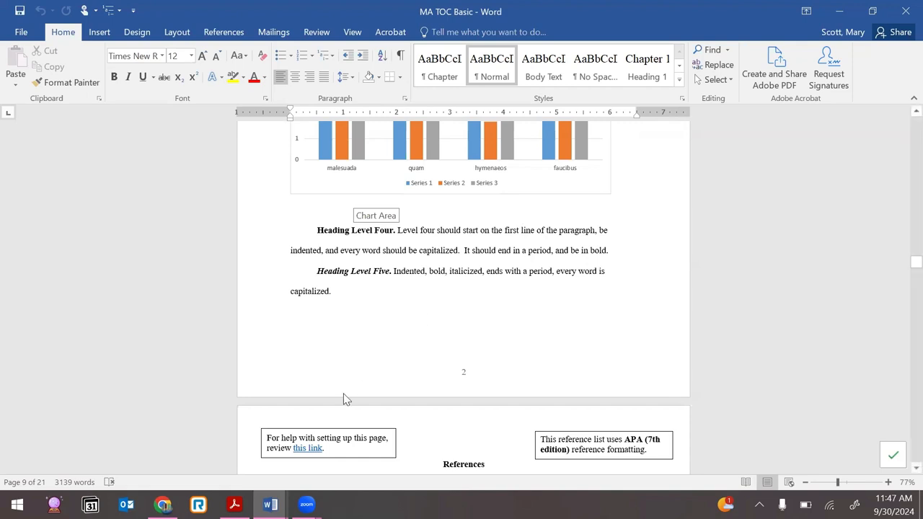
Switch to the MA TOC Basic List document and review its headings, appendices and page numbers
ctrl+click(308, 447)
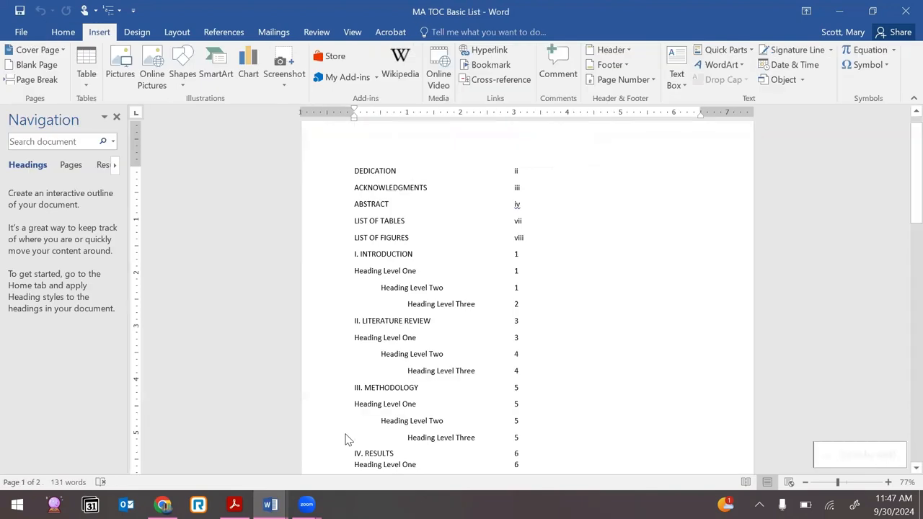
scroll(390, 267, down, 6)
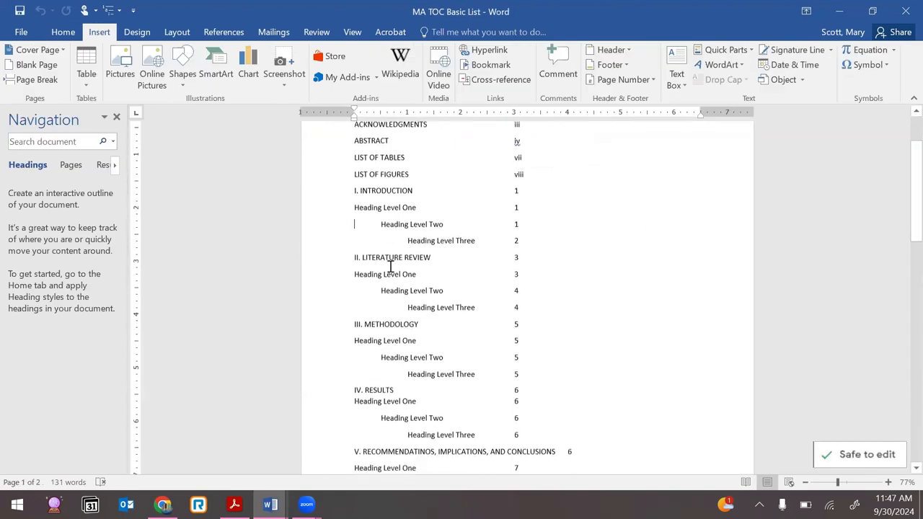
scroll(390, 266, down, 3)
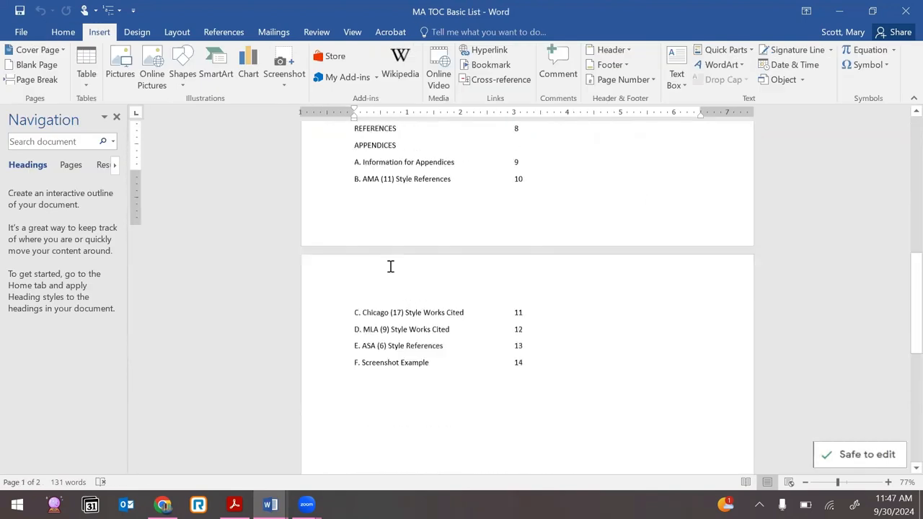
scroll(390, 266, up, 6)
scroll(390, 267, up, 3)
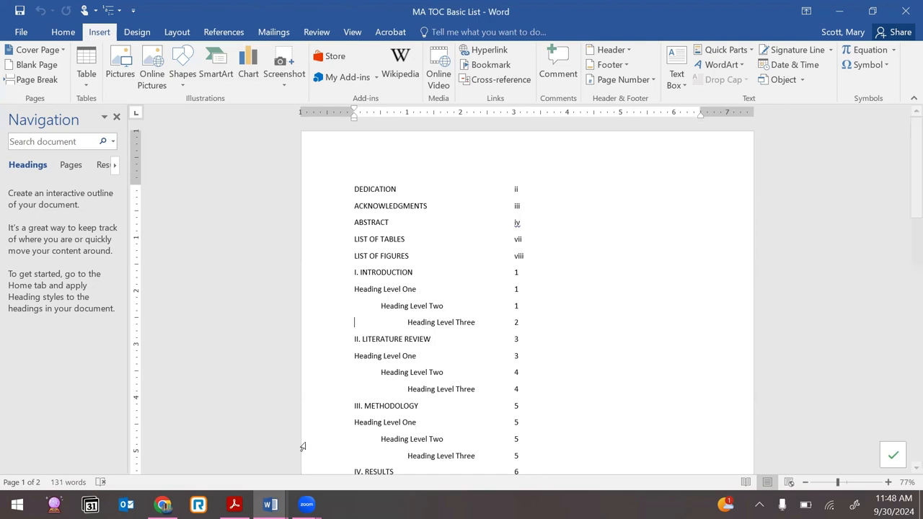
Return to the MA TOC Basic document and insert a Manual Table of contents on the blank page after the abstract
click(247, 441)
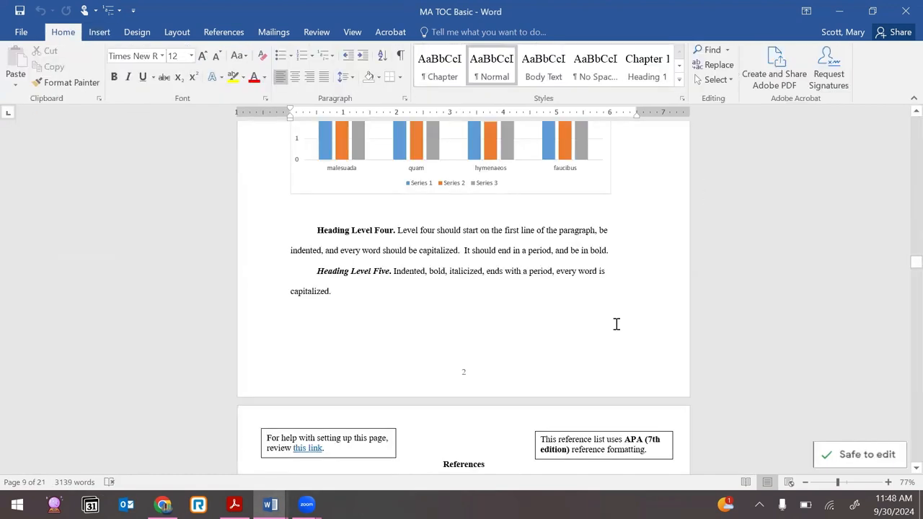
scroll(617, 323, up, 6)
scroll(617, 324, up, 15)
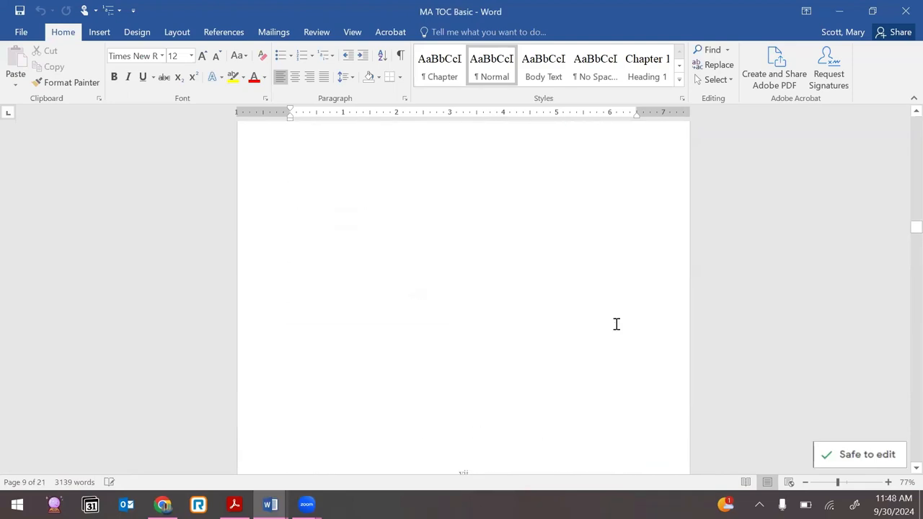
scroll(617, 328, up, 10)
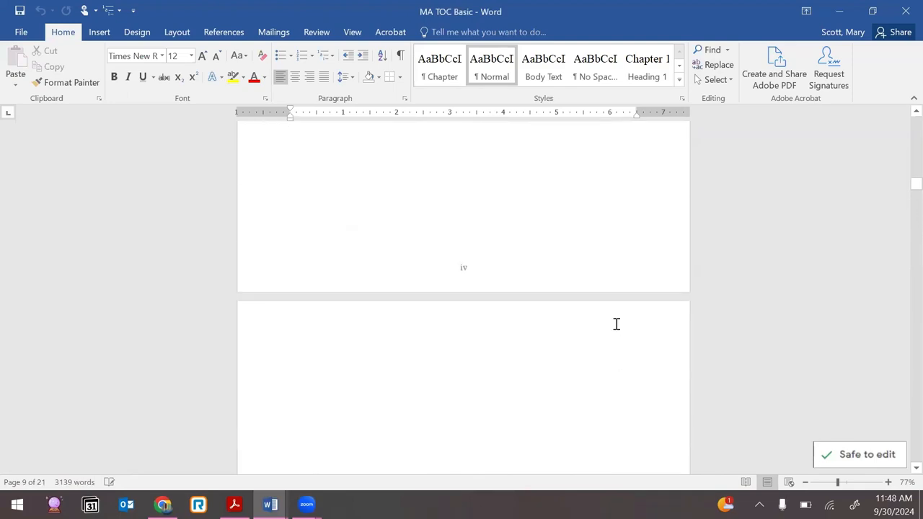
scroll(616, 324, up, 2)
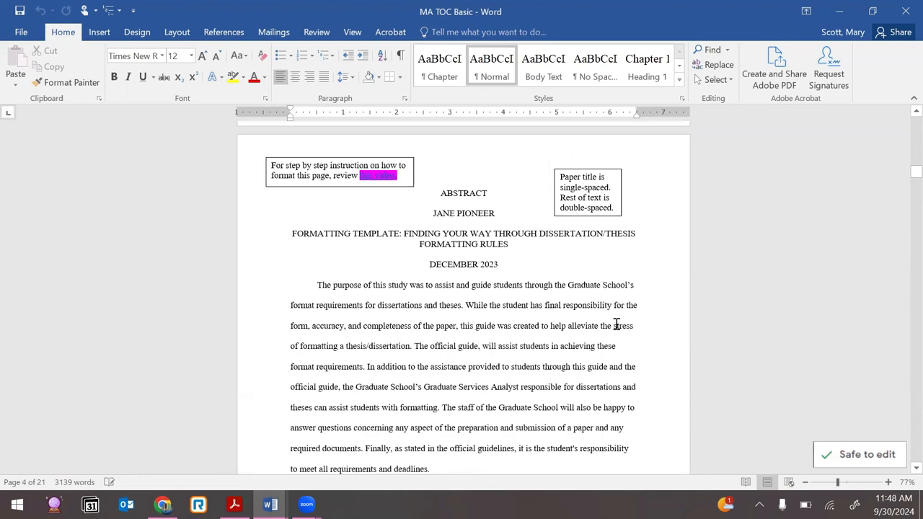
scroll(616, 324, down, 7)
scroll(617, 324, down, 15)
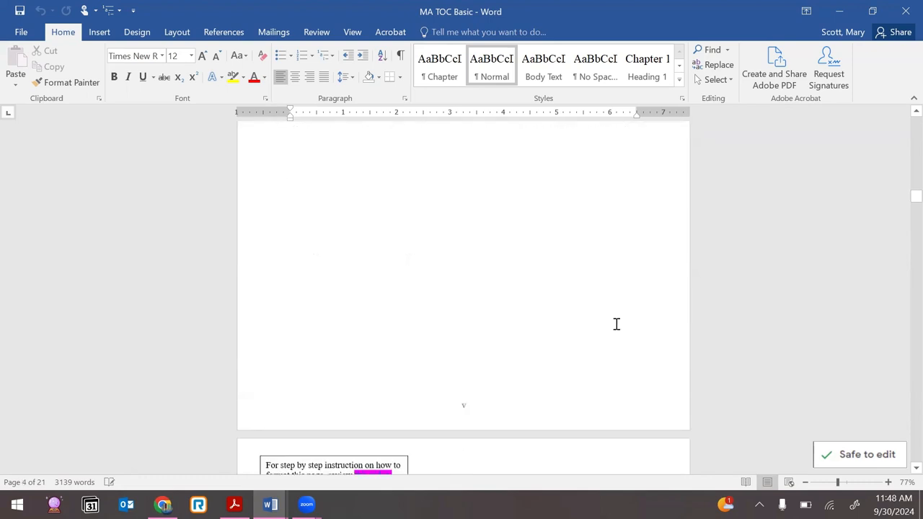
scroll(502, 330, up, 15)
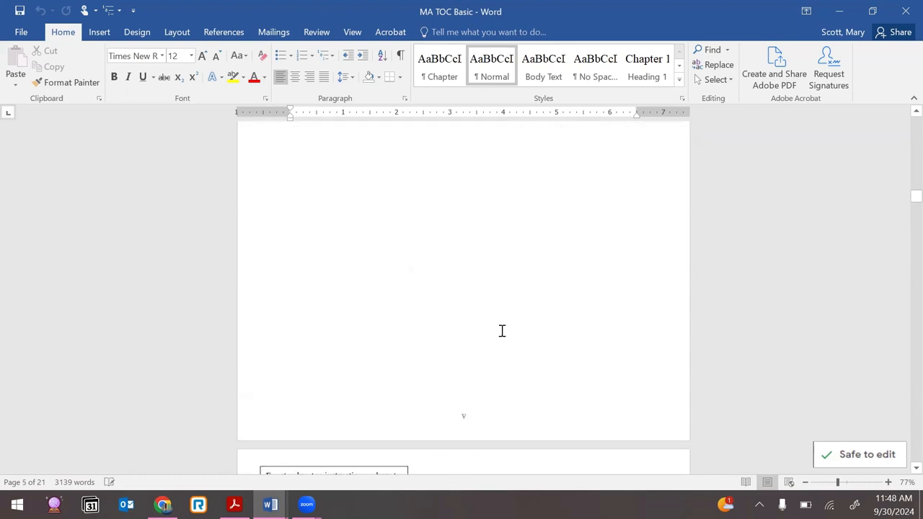
scroll(502, 330, up, 3)
scroll(502, 331, down, 5)
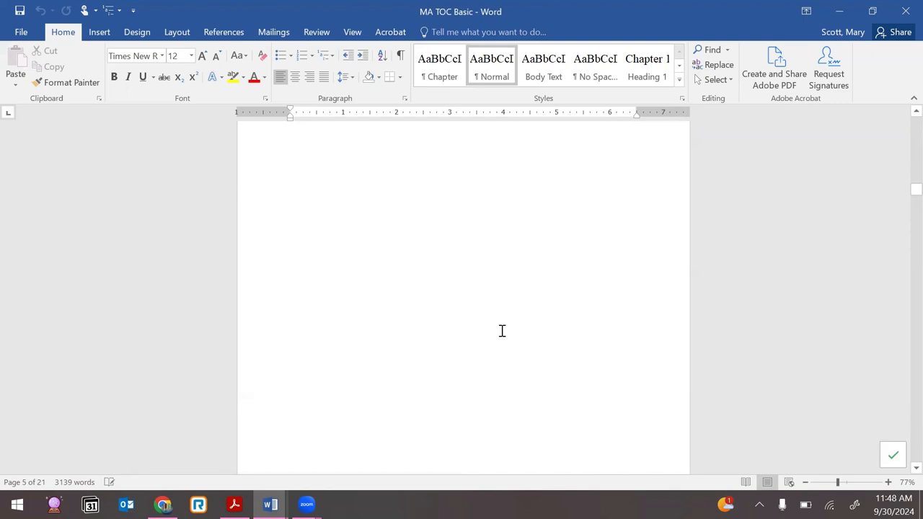
scroll(502, 330, up, 2)
click(500, 330)
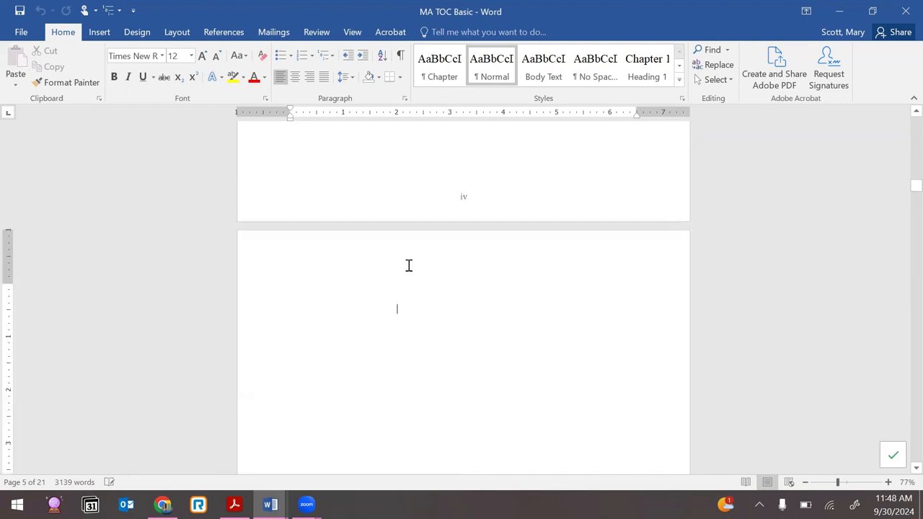
key(Tab)
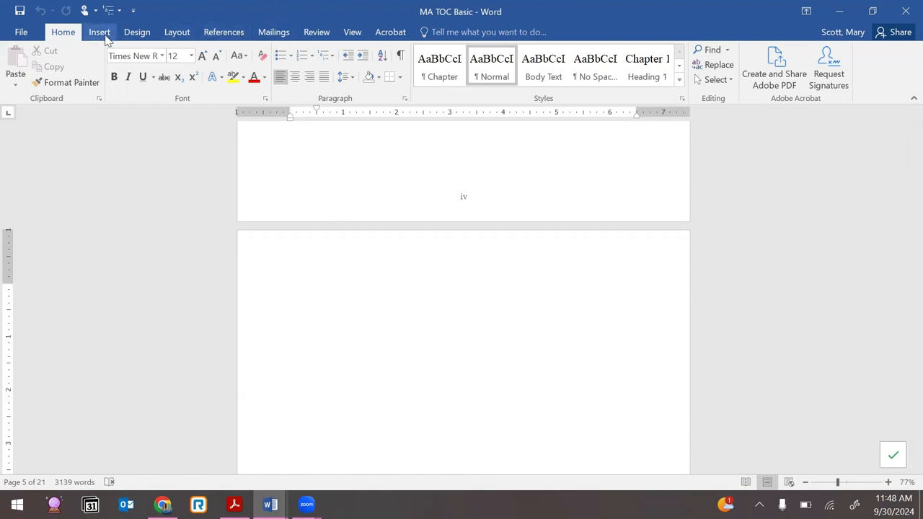
click(220, 33)
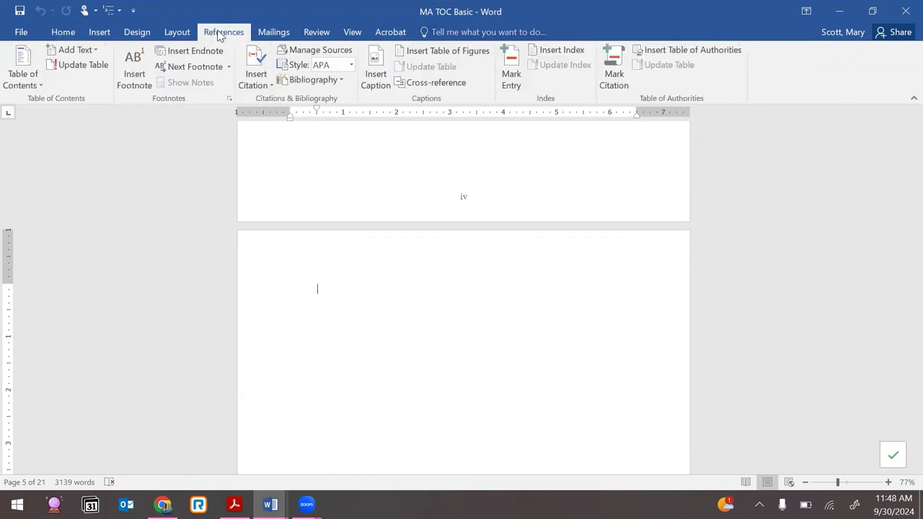
click(29, 72)
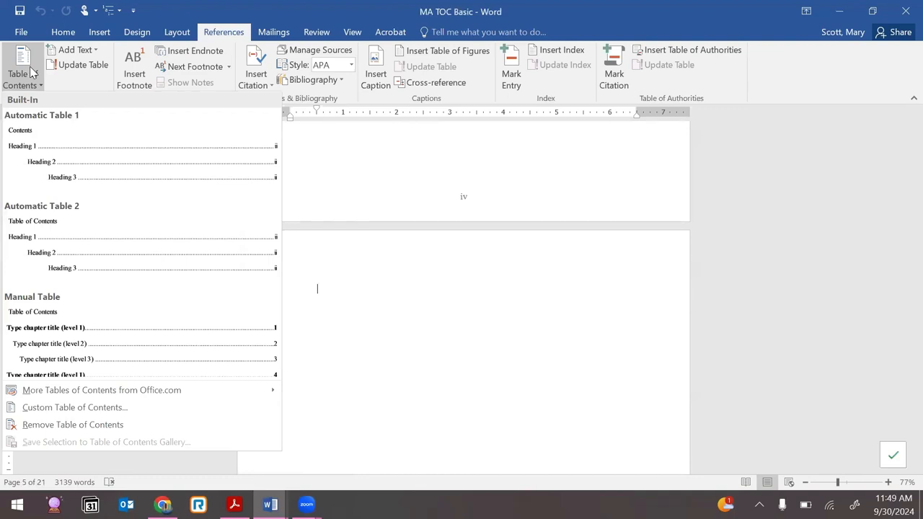
click(93, 325)
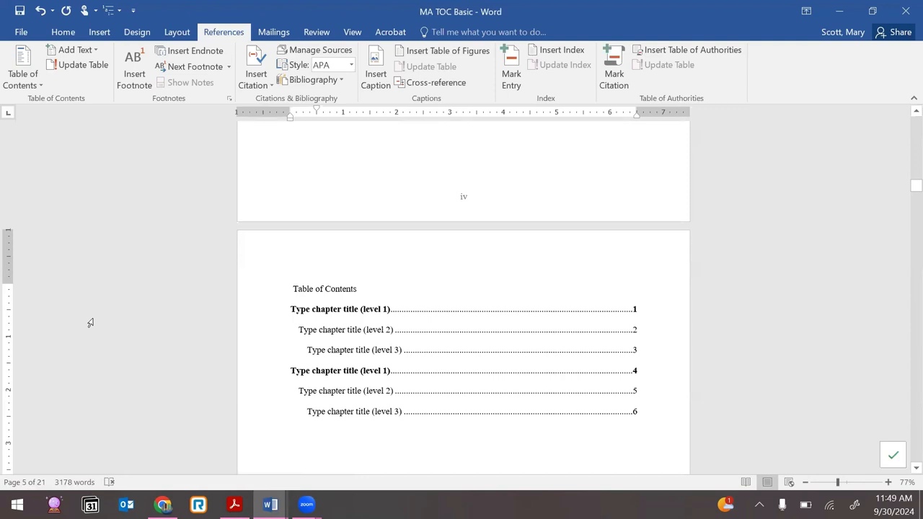
Set the left indentation of the entire table of contents, including its title, to 0"
scroll(350, 315, up, 2)
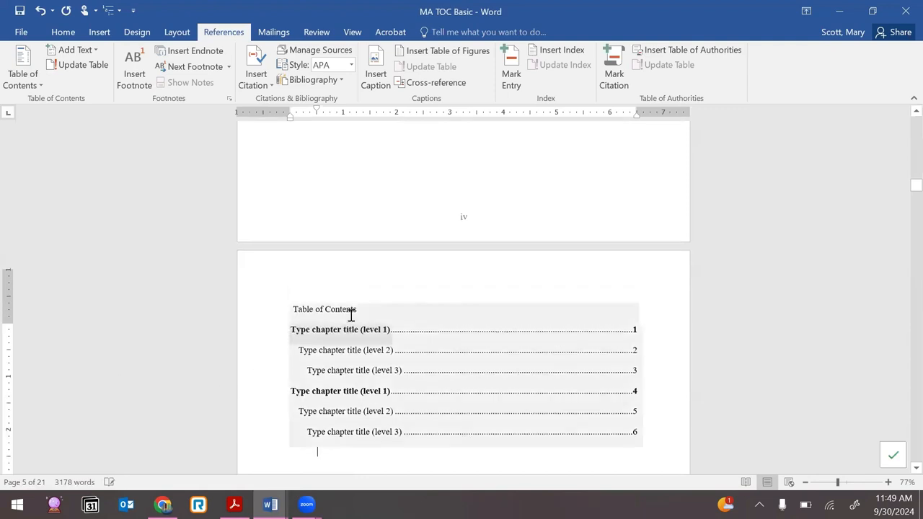
scroll(350, 315, down, 3)
scroll(359, 420, up, 2)
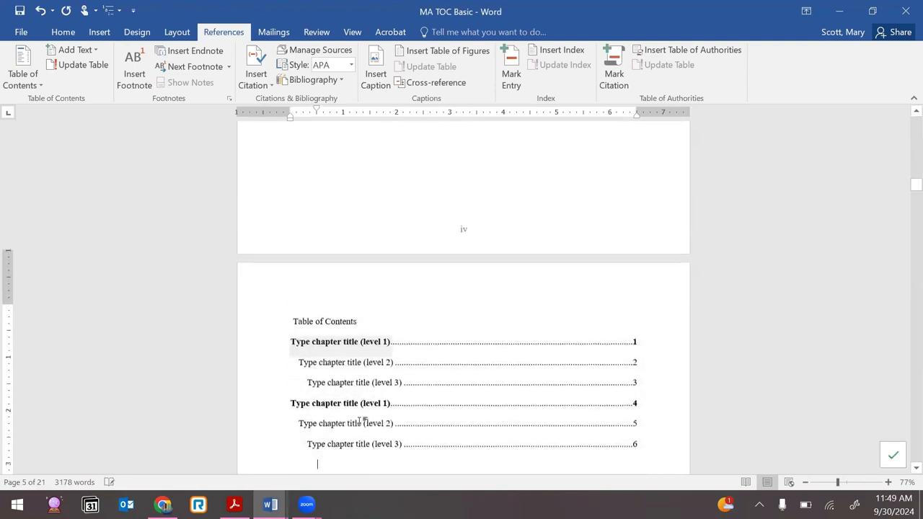
scroll(364, 404, down, 3)
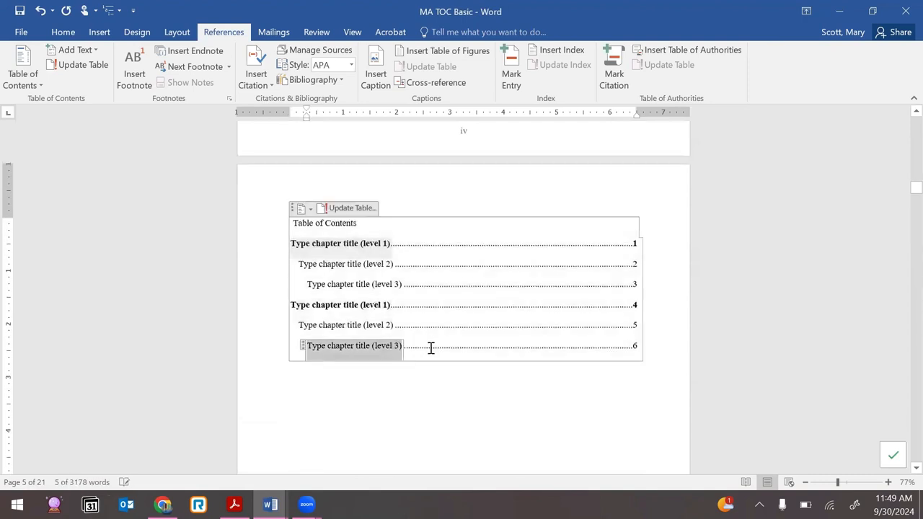
drag(517, 352, 288, 227)
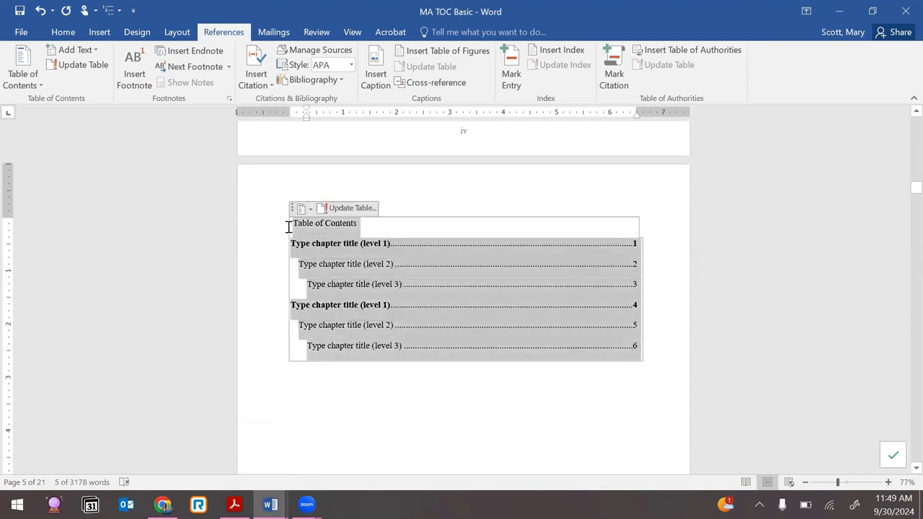
right_click(470, 271)
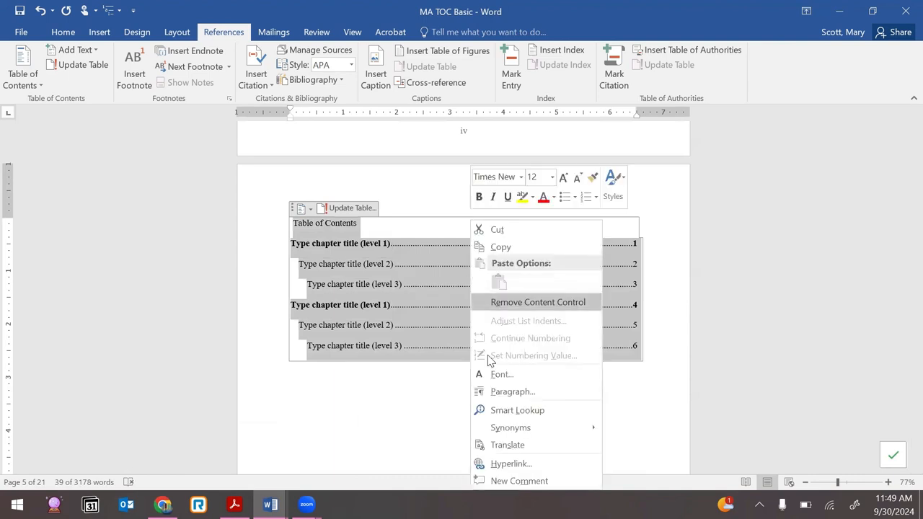
click(508, 391)
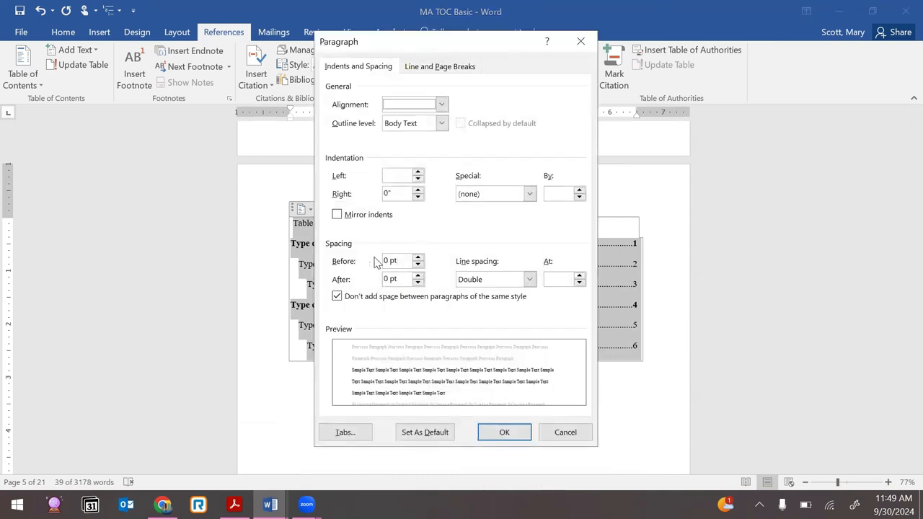
click(420, 183)
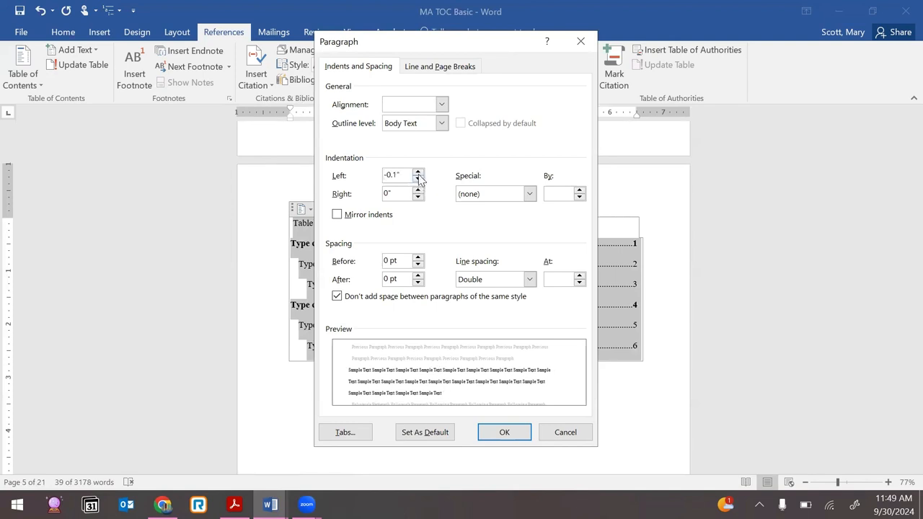
click(421, 175)
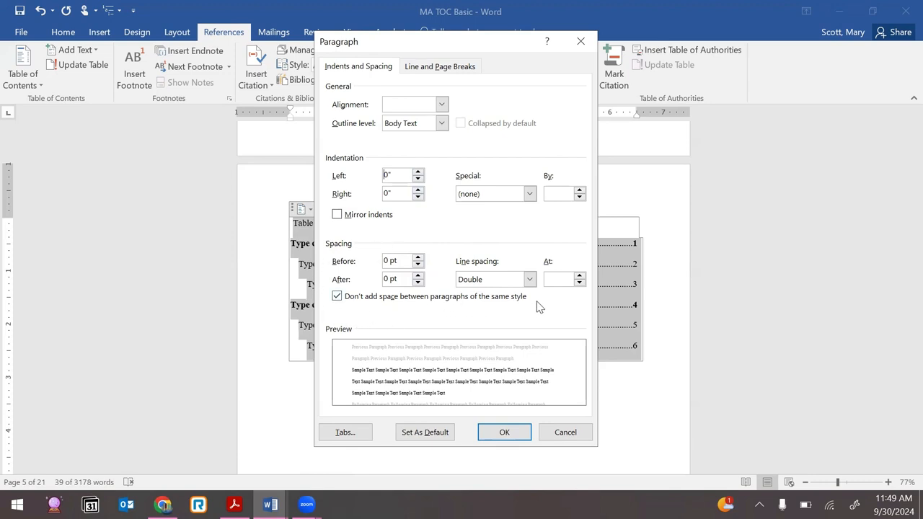
click(513, 433)
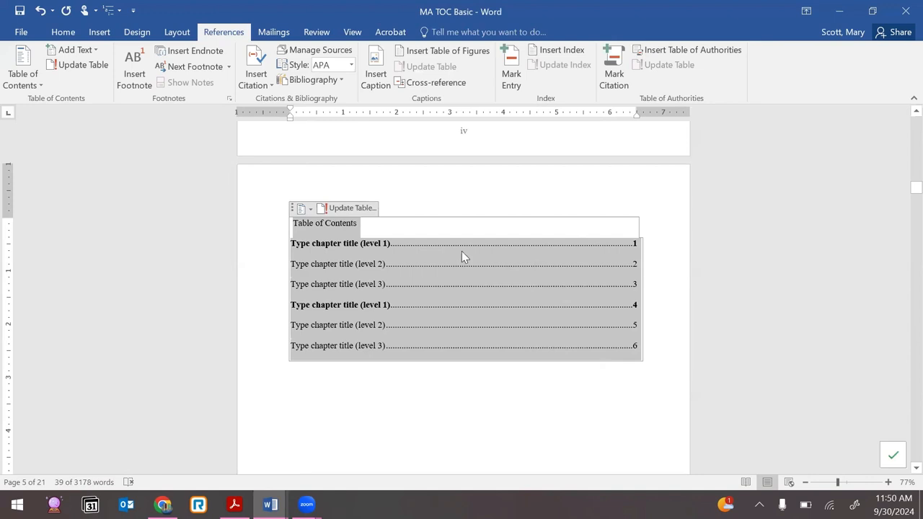
Set the font of the entire table of contents to Regular style at size 12
right_click(421, 252)
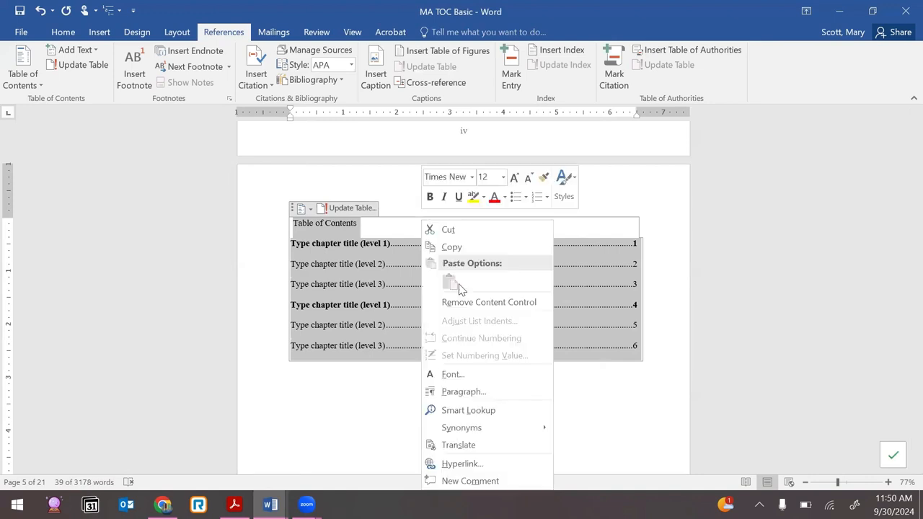
click(467, 367)
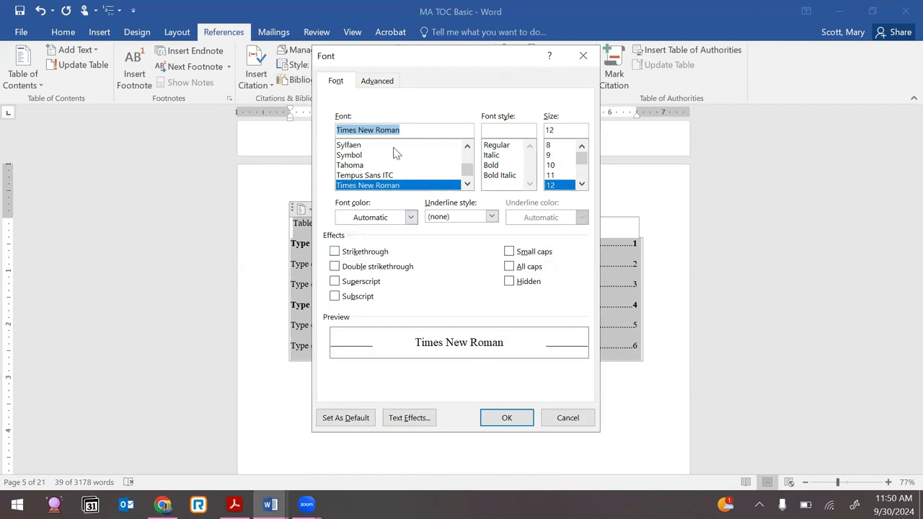
click(508, 145)
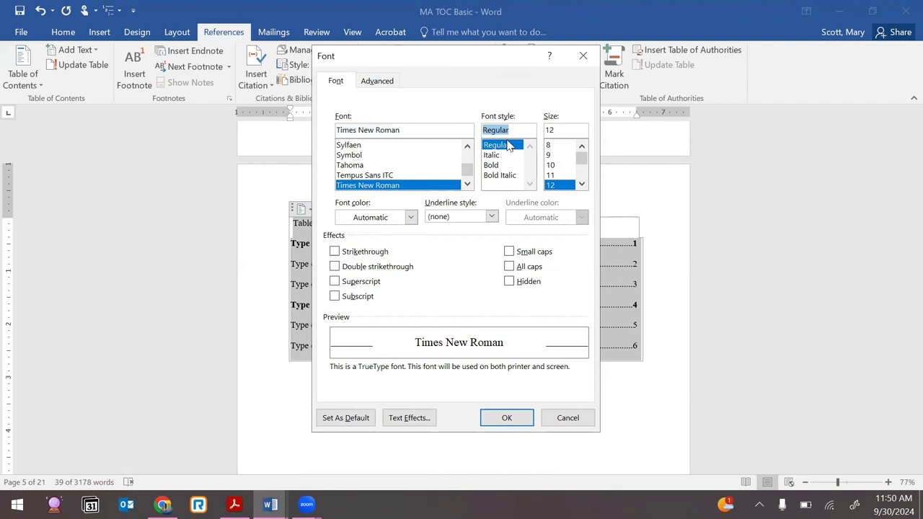
click(563, 185)
click(508, 419)
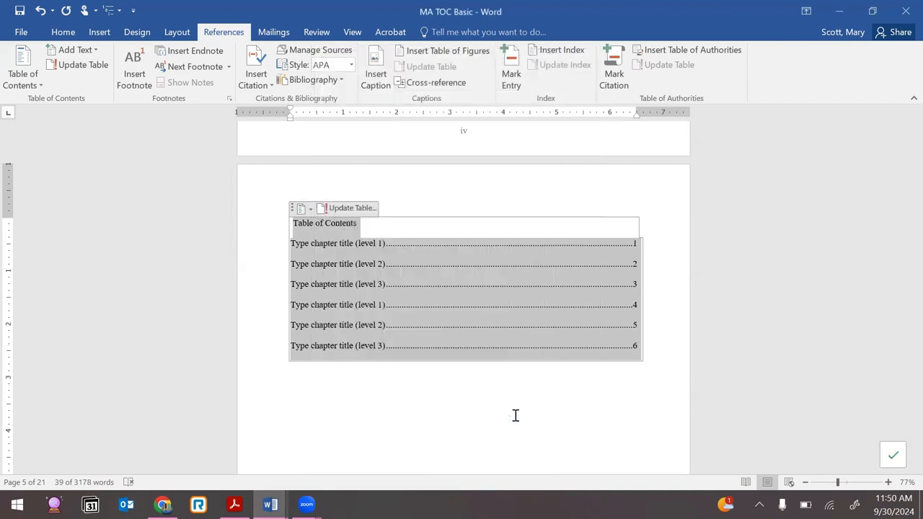
Replace the first placeholder entry with DEDICATION and page number ii, copied from the MA TOC Basic List document
click(387, 285)
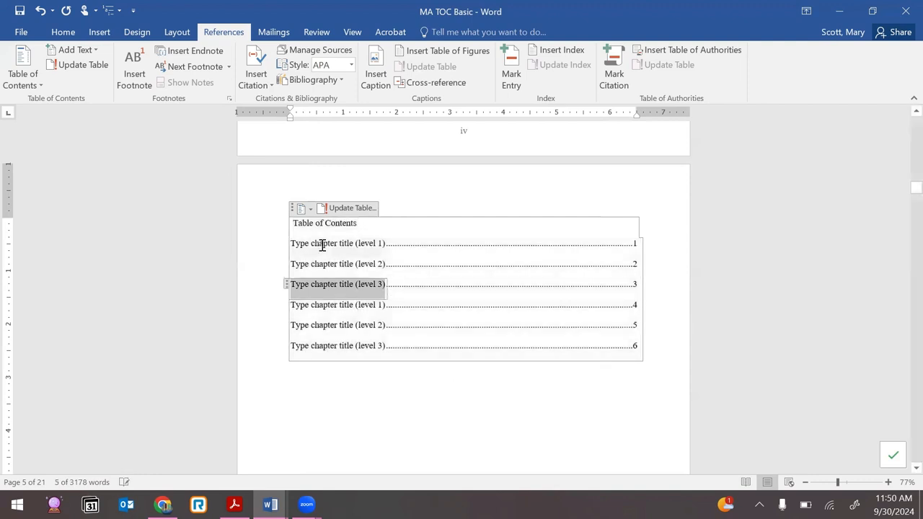
click(312, 243)
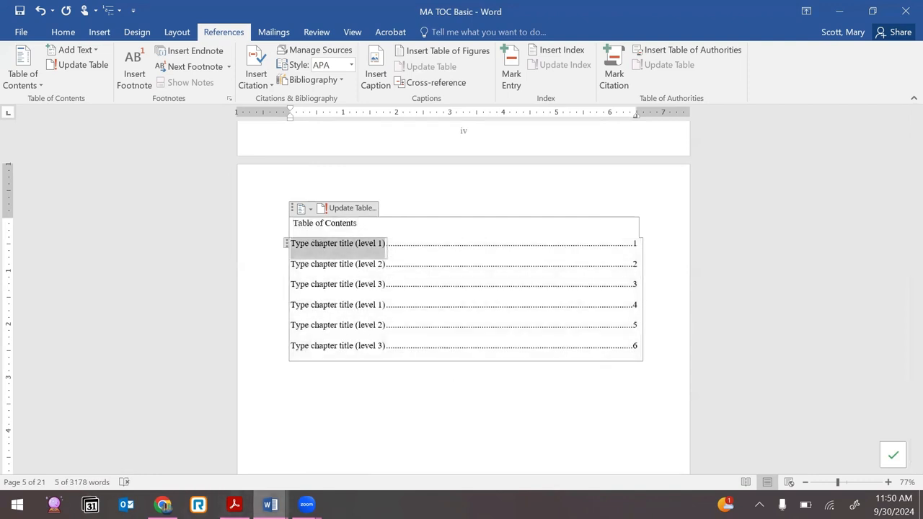
mouse_move(270, 505)
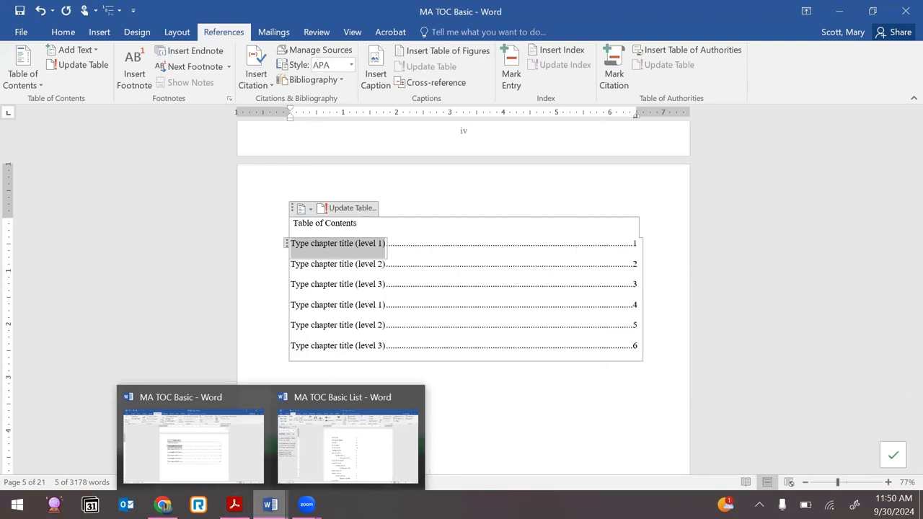
click(309, 415)
double_click(394, 189)
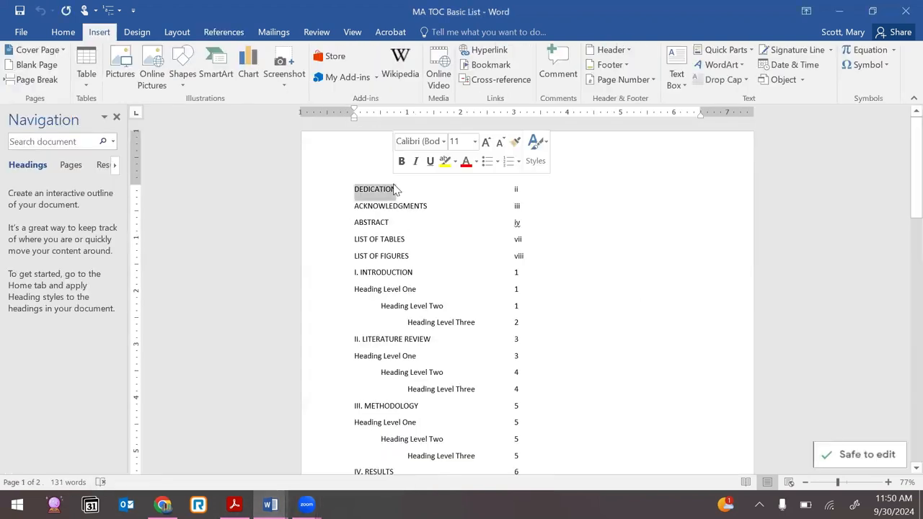
right_click(374, 192)
click(408, 214)
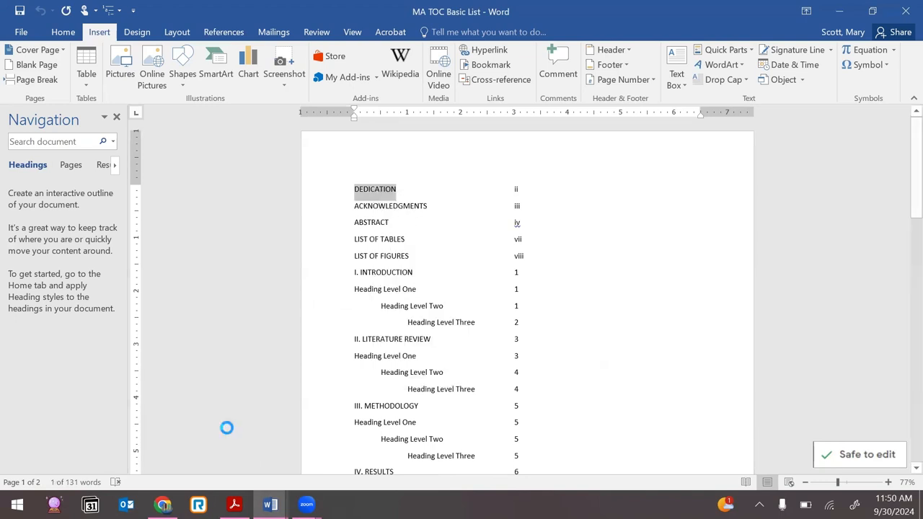
right_click(325, 243)
click(344, 306)
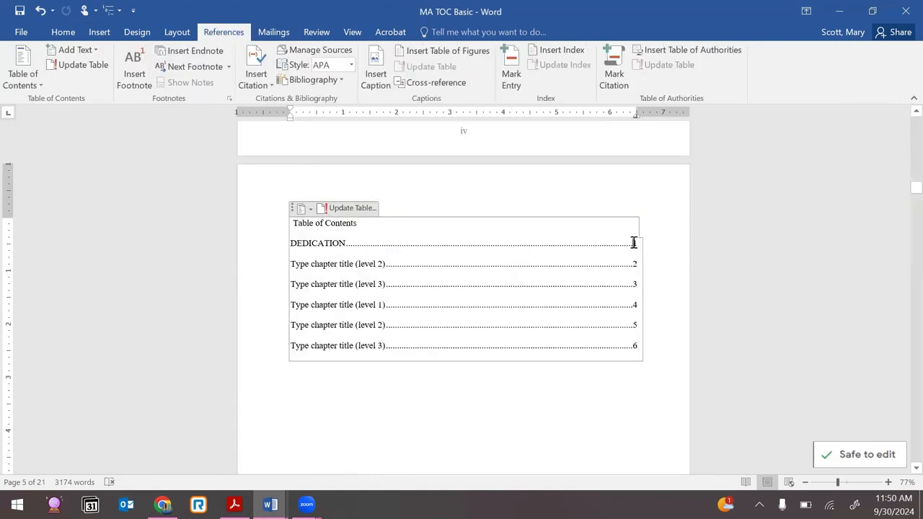
key(ctrl+v)
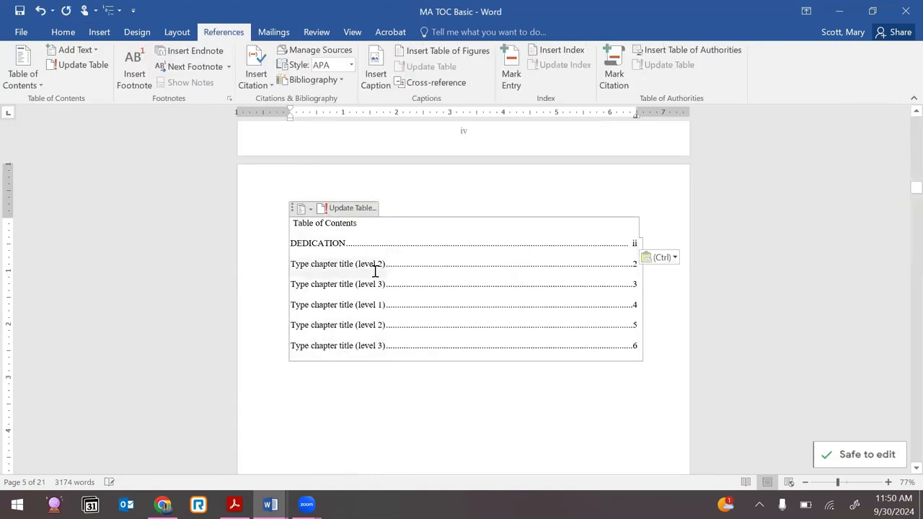
Replace the second placeholder title with ACKNOWLEDGMENTS from the MA TOC Basic List document and set its page number to iii
click(312, 272)
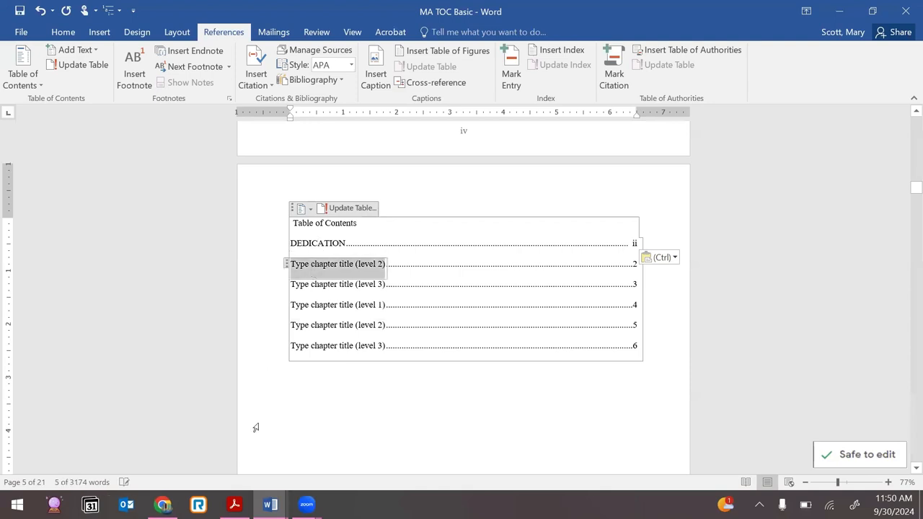
click(427, 409)
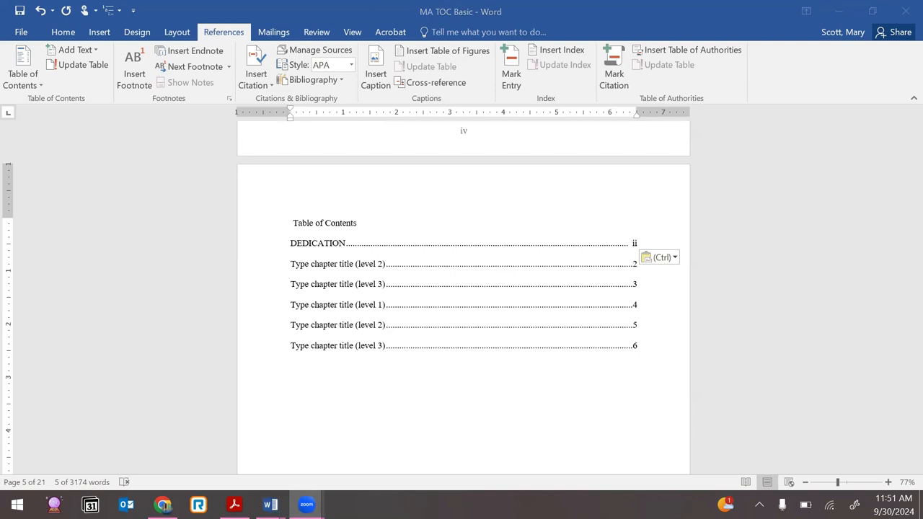
mouse_move(270, 504)
click(377, 439)
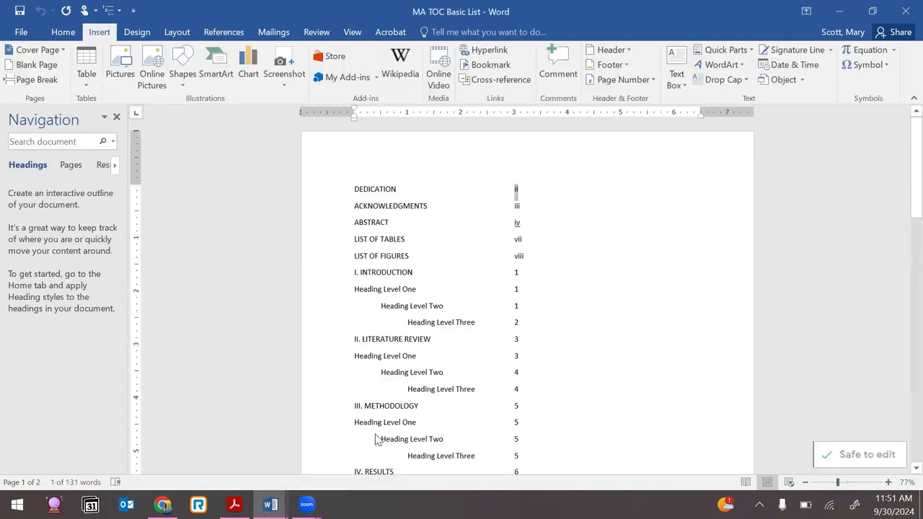
double_click(406, 206)
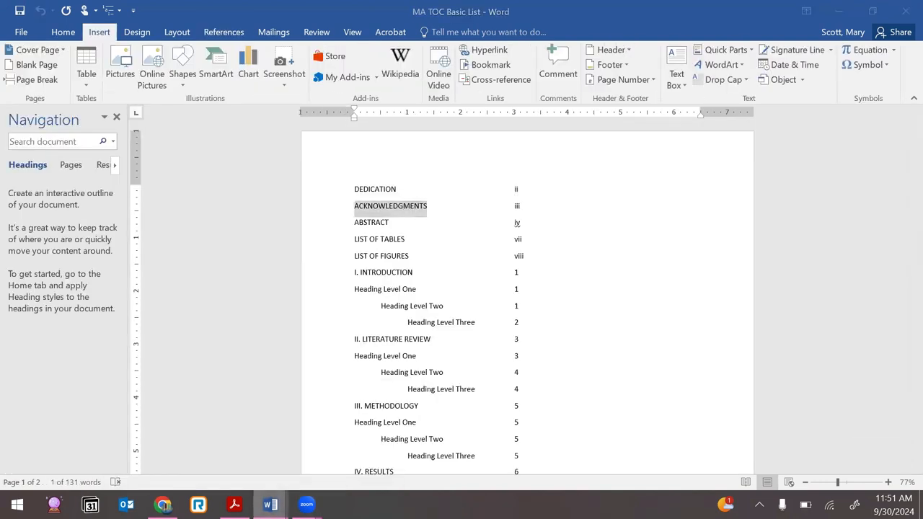
key(alt+Tab)
key(ctrl+v)
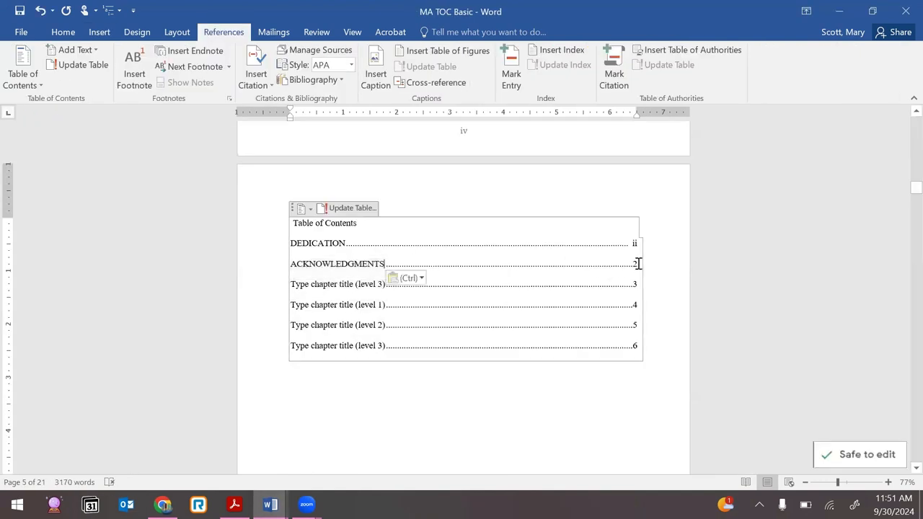
key(BackSpace)
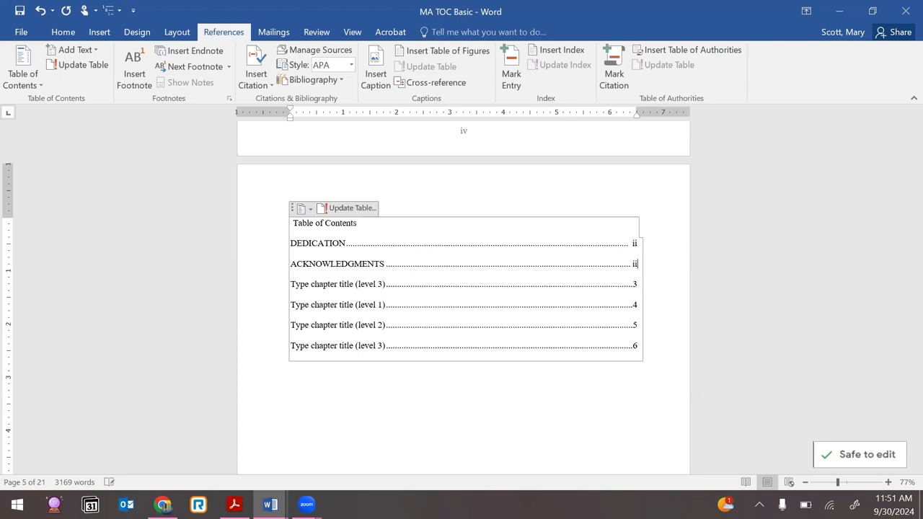
Replace the third placeholder title with ABSTRACT from the MA TOC Basic List document and set its page number to iv
click(271, 505)
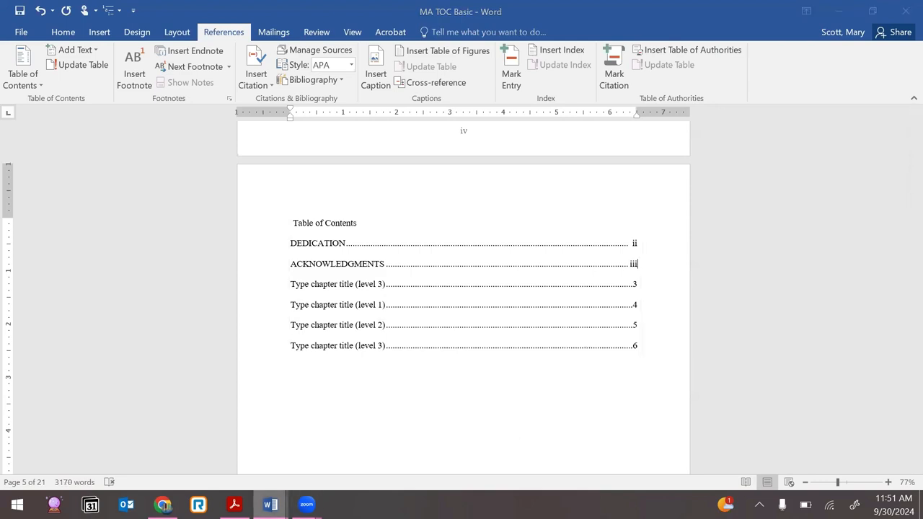
click(339, 445)
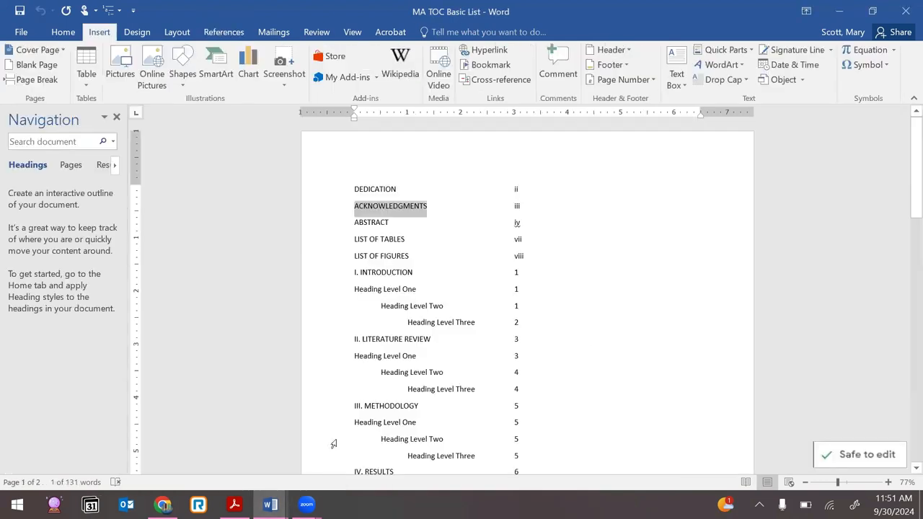
double_click(371, 222)
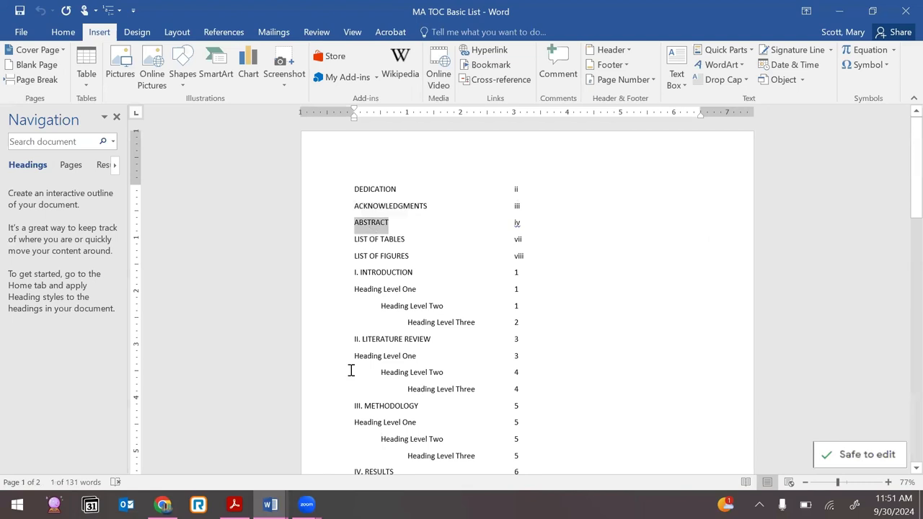
key(alt+Tab)
text(ABSTRACT	3)
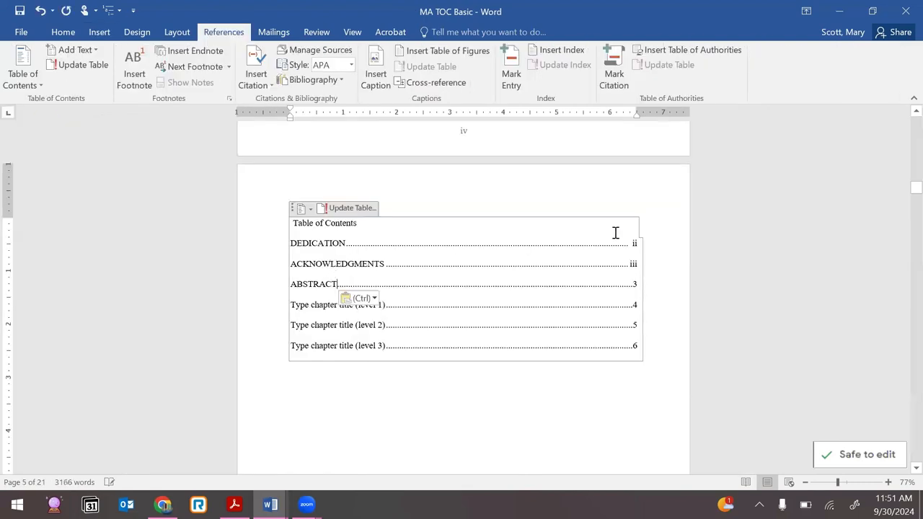
key(BackSpace)
text(iv)
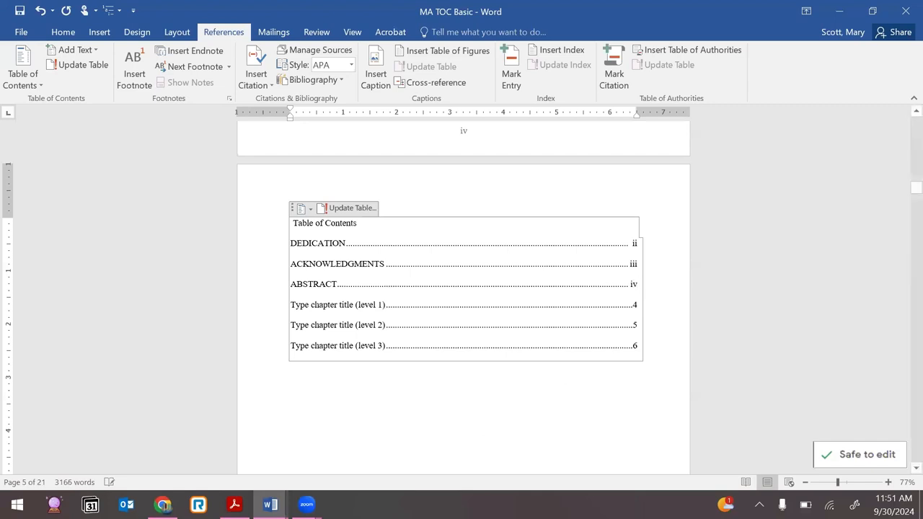
Copy LIST OF TABLES from the MA TOC Basic List document into the fourth entry's title in the table of contents
click(270, 505)
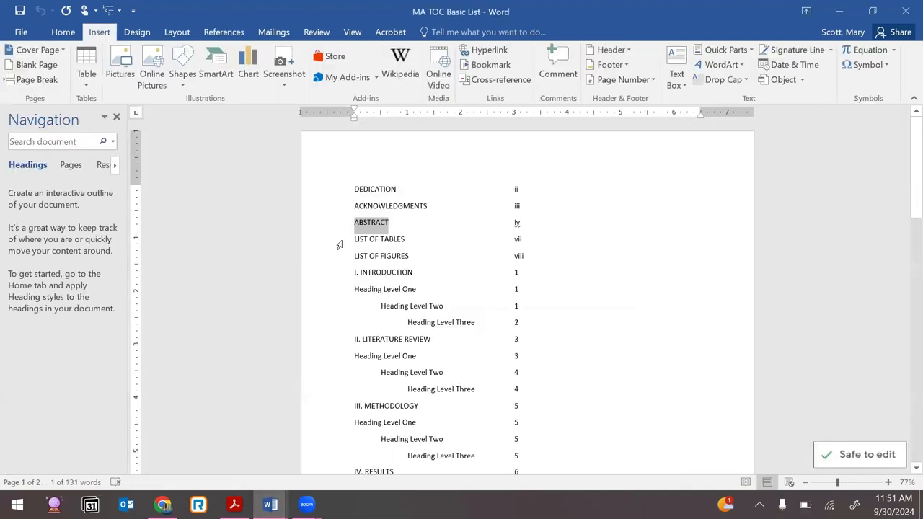
click(340, 242)
click(397, 245)
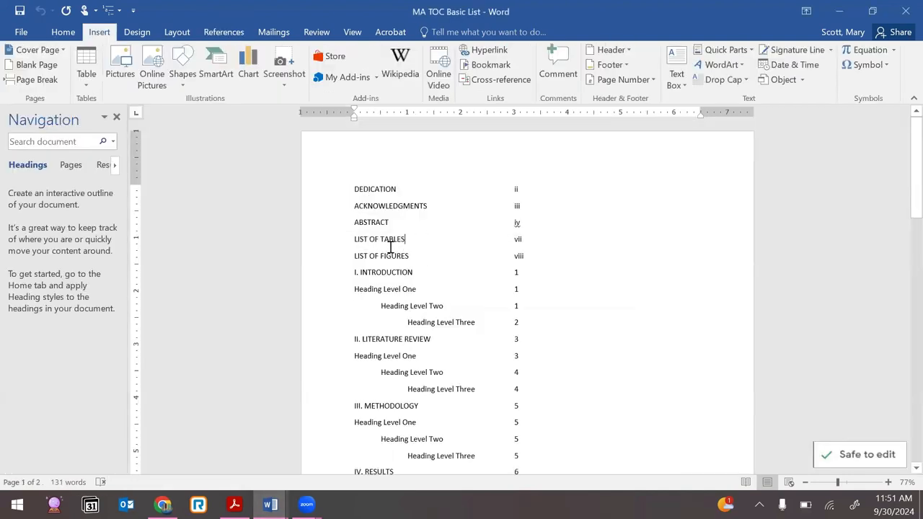
drag(410, 240, 355, 240)
key(ctrl+c)
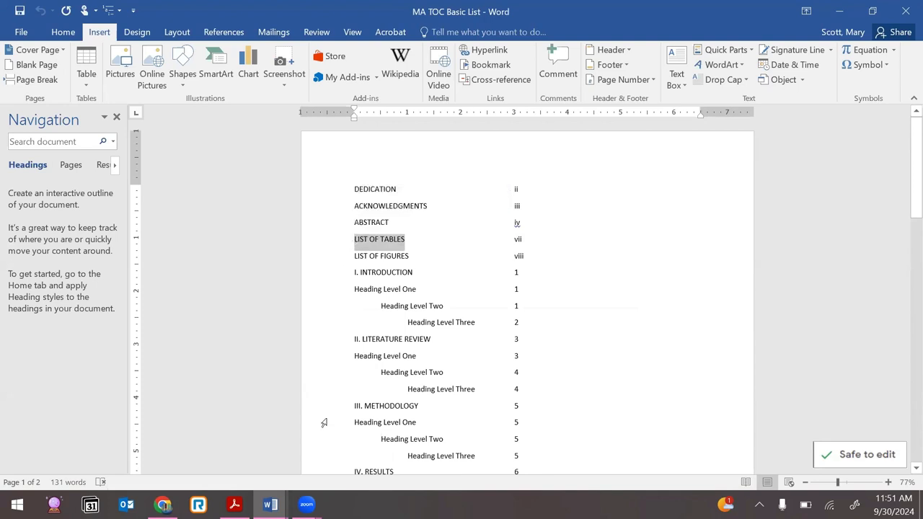
key(alt+Tab)
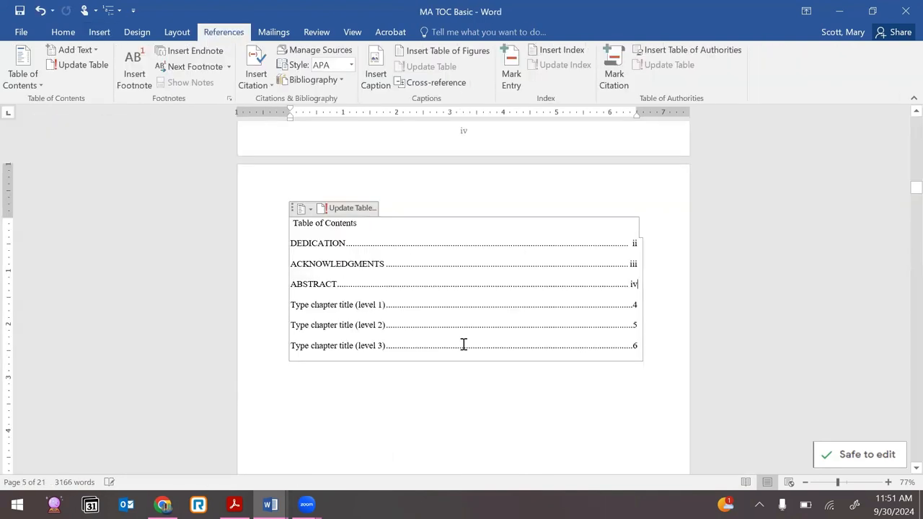
click(312, 311)
key(ctrl+v)
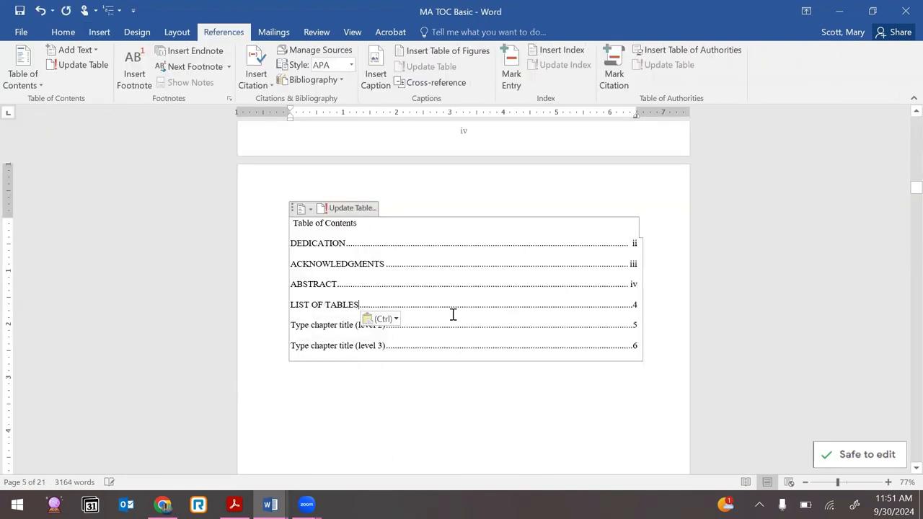
Copy LIST OF FIGURES from the MA TOC Basic List document into the fifth entry's title in the table of contents
drag(353, 318, 347, 324)
click(339, 328)
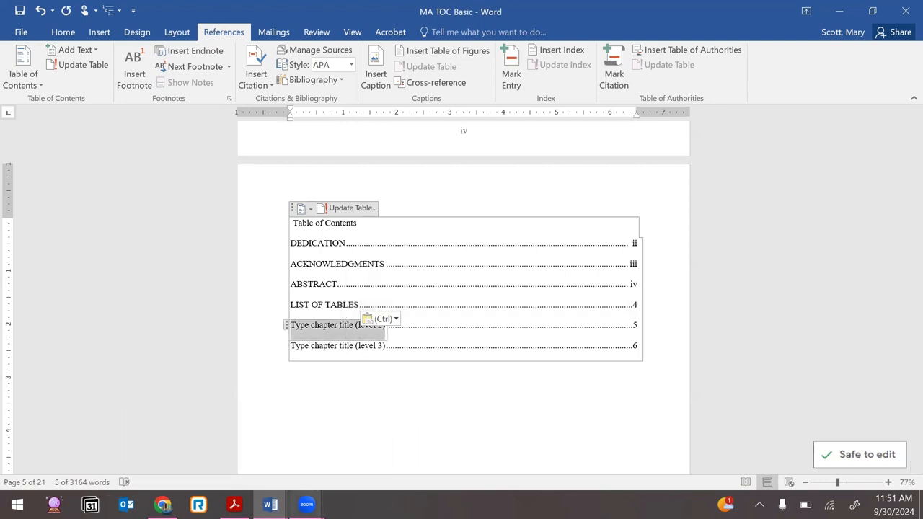
key(alt+Tab)
drag(410, 256, 352, 256)
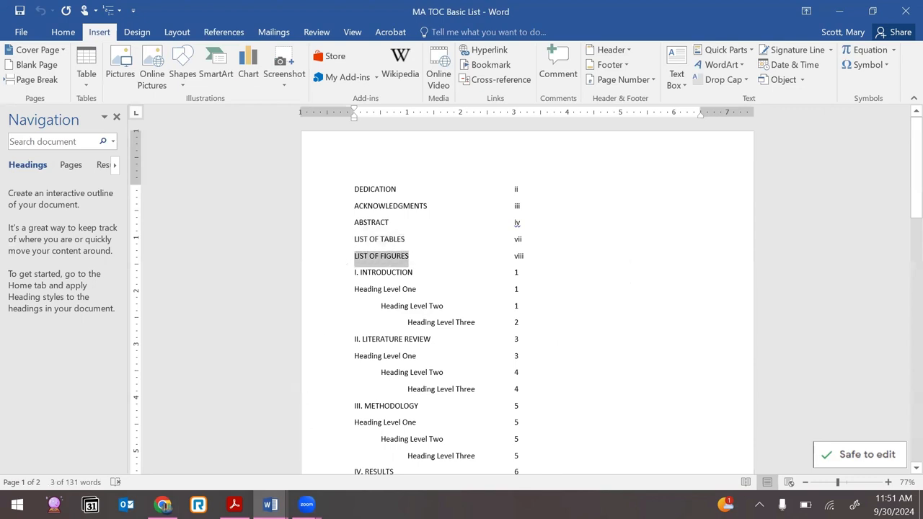
key(ctrl+c)
key(alt+Tab)
key(ctrl+v)
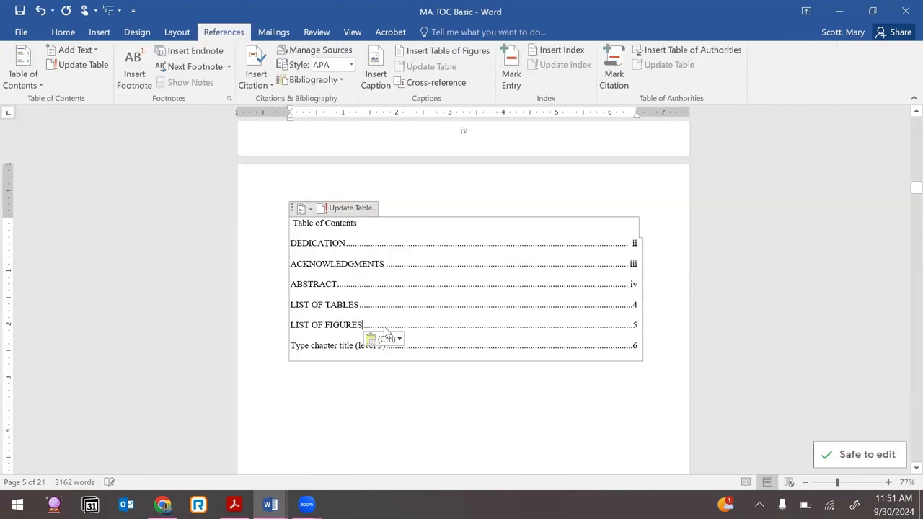
Set the page numbers to vii for LIST OF TABLES and viii for LIST OF FIGURES
click(633, 308)
key(BackSpace)
click(271, 504)
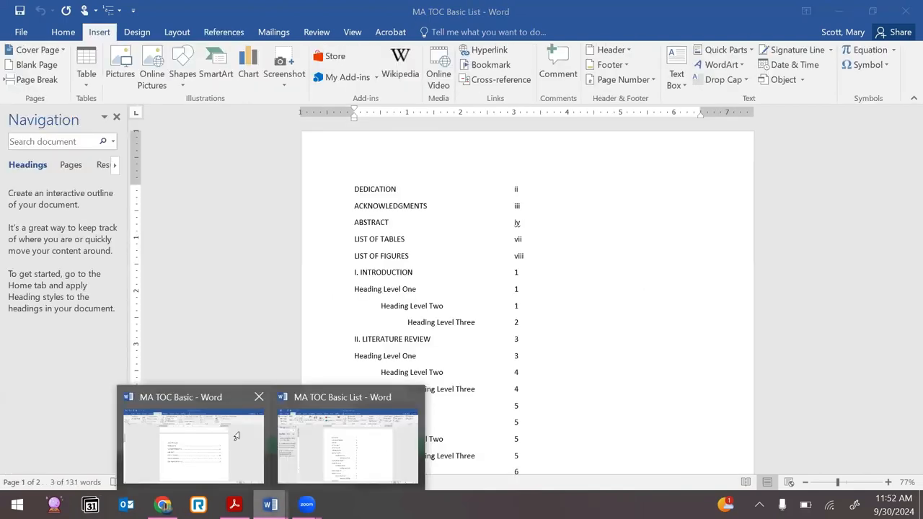
click(236, 434)
click(639, 326)
key(BackSpace)
text(viii)
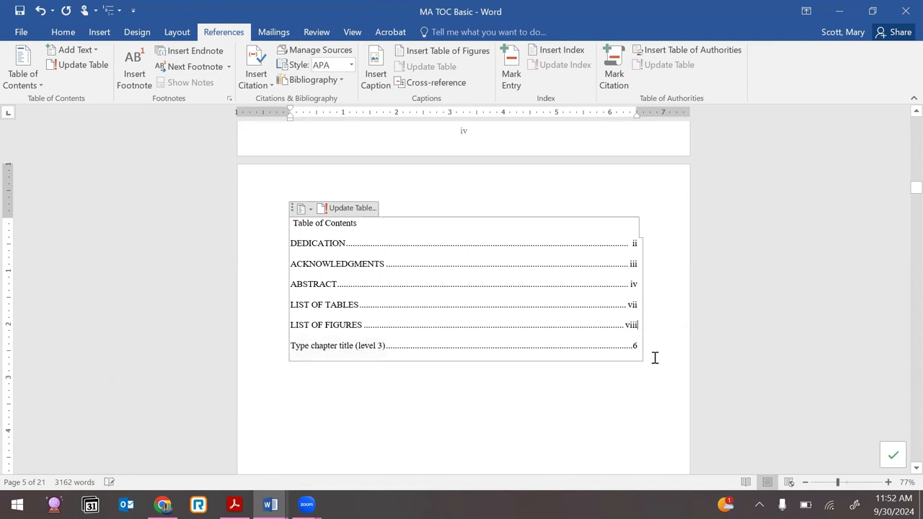
Copy the whole remaining level 3 placeholder entry, including its dot leader and page number, and add an empty line below it
drag(587, 343, 305, 349)
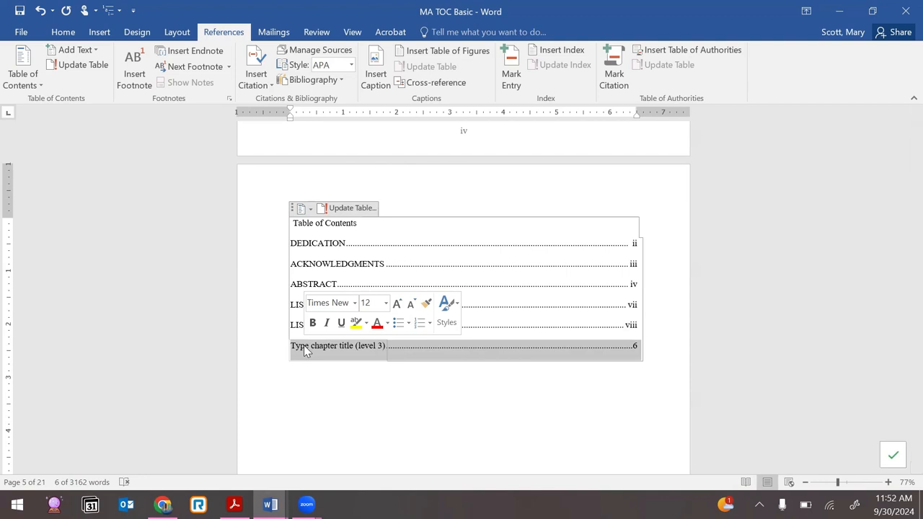
key(Delete)
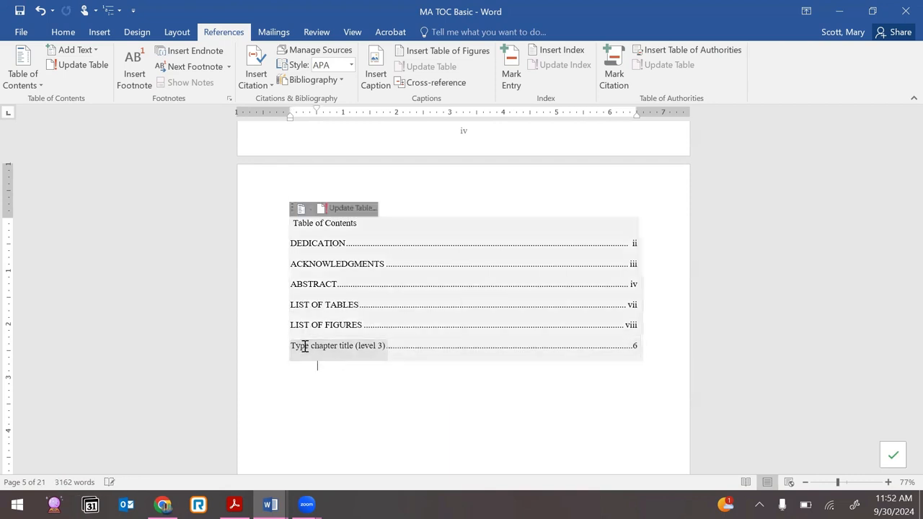
click(639, 346)
key(ctrl+v)
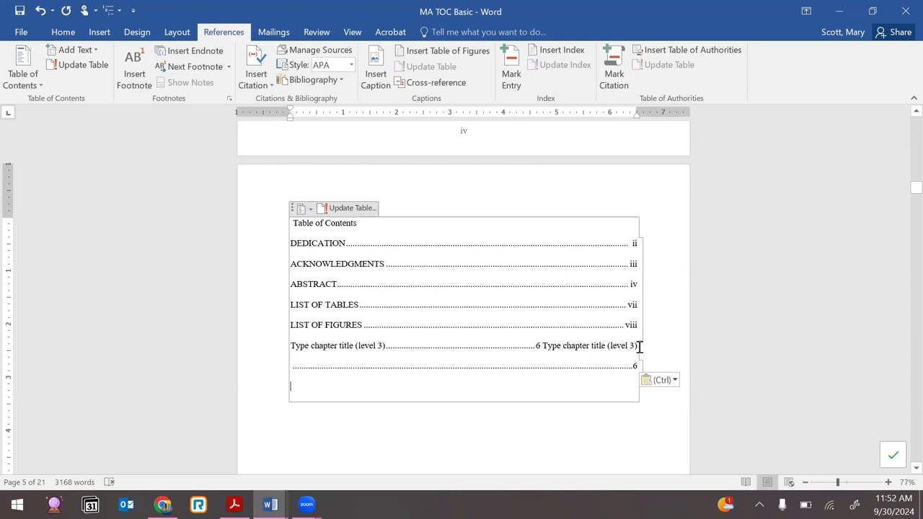
key(ctrl+z)
key(Return)
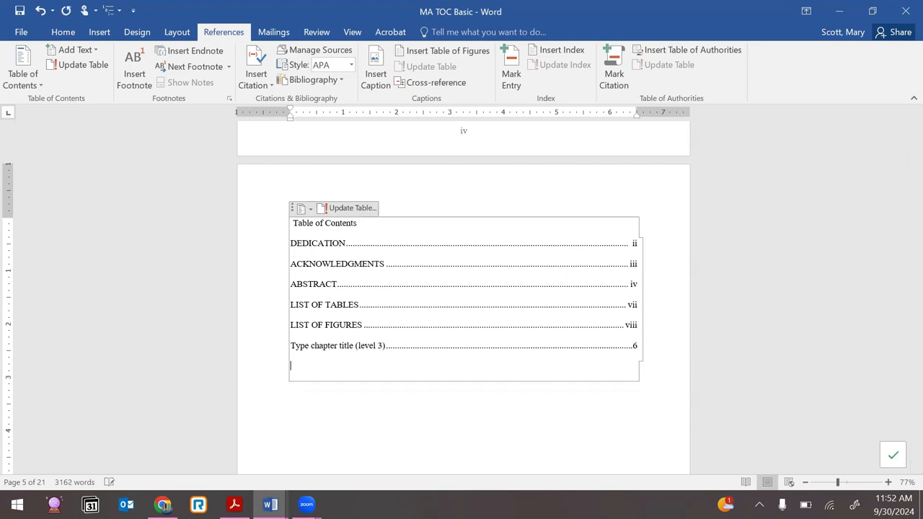
Paste the copied placeholder entry repeatedly below the existing one to provide lines for the remaining headings
key(ctrl+v)
key(ctrl+v)
key(ctrl+v)
key(ctrl+v)
key(ctrl+v)
key(ctrl+v)
key(ctrl+v)
key(ctrl+v)
key(ctrl+v)
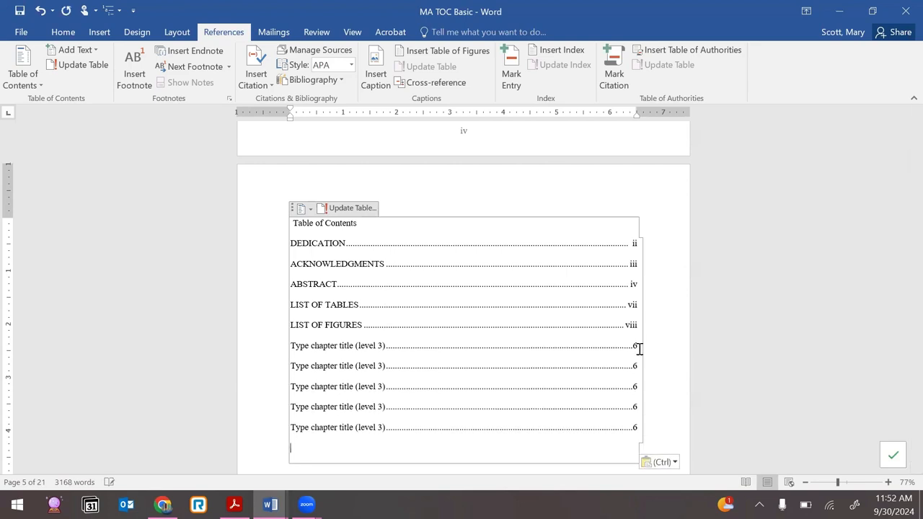
key(ctrl+v)
key(ctrl+v)
key(ctrl+v)
key(ctrl+v)
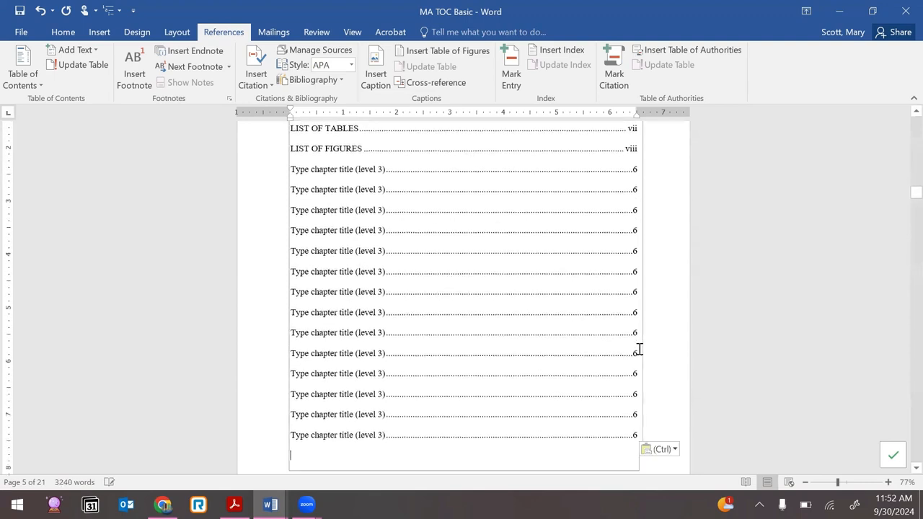
scroll(372, 393, up, 4)
scroll(375, 404, down, 4)
scroll(376, 404, up, 4)
scroll(375, 404, down, 2)
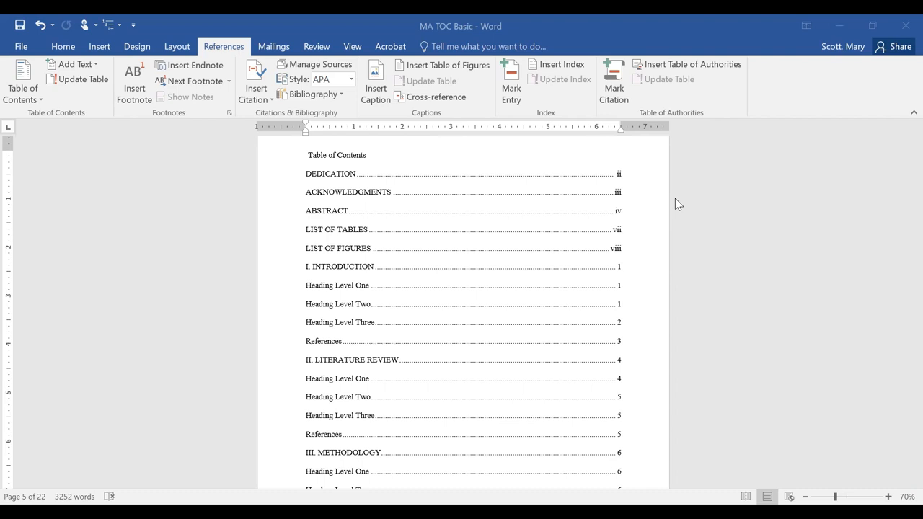
Center the Table of Contents title and change its case to all capitals
click(364, 155)
drag(373, 157, 308, 143)
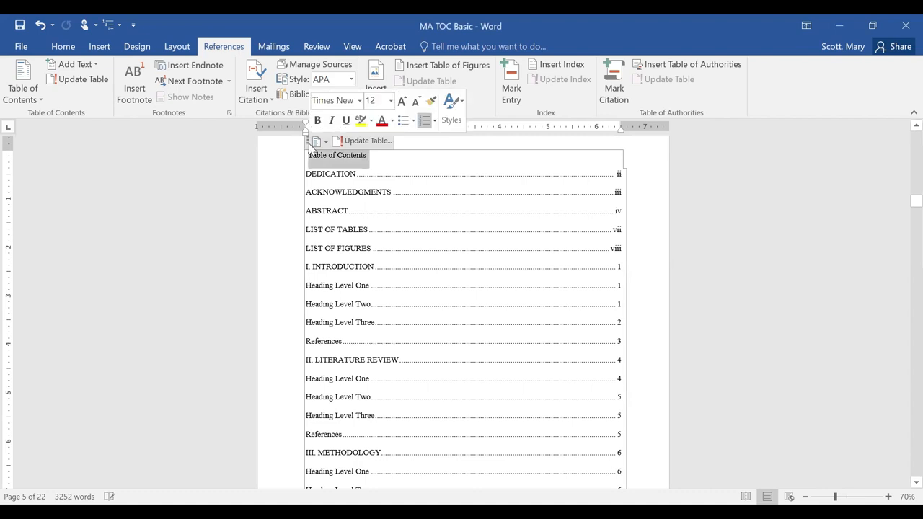
click(63, 46)
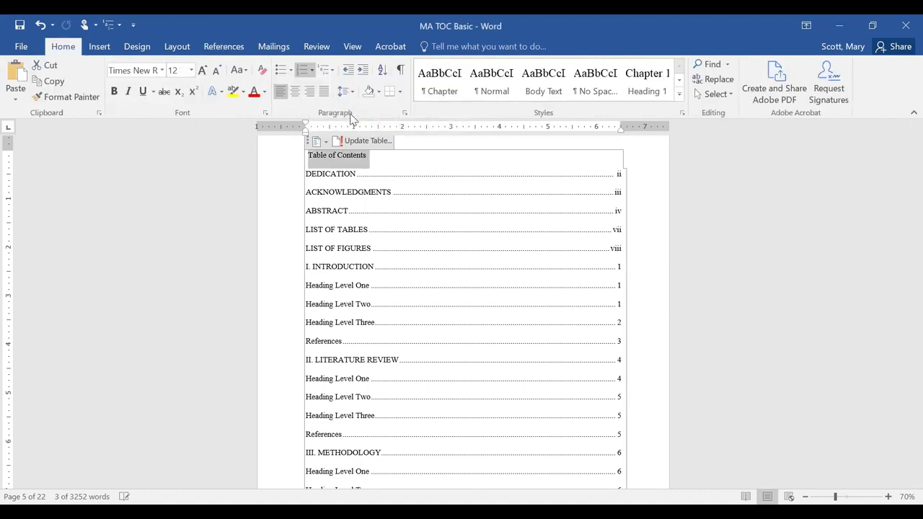
click(295, 91)
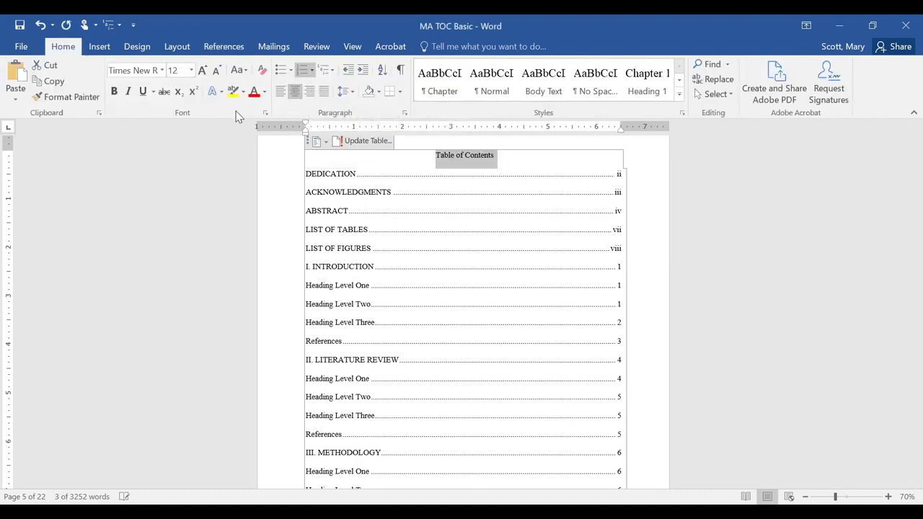
click(238, 72)
click(273, 118)
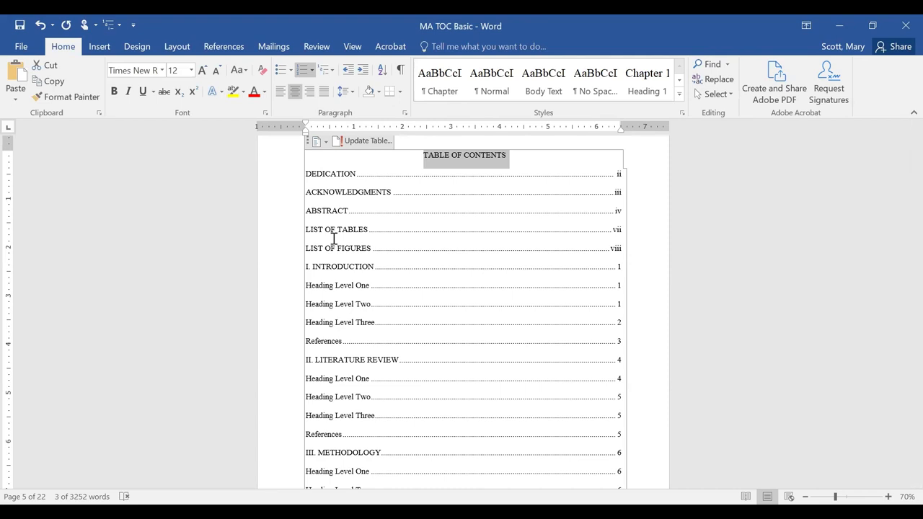
click(322, 211)
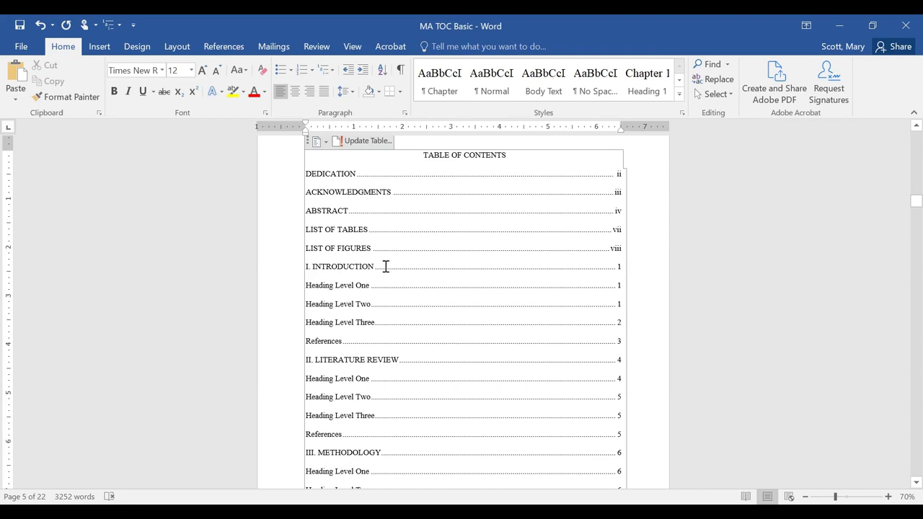
Add an APPENDICES line after the chapter V References entry in the table of contents
scroll(386, 267, down, 1)
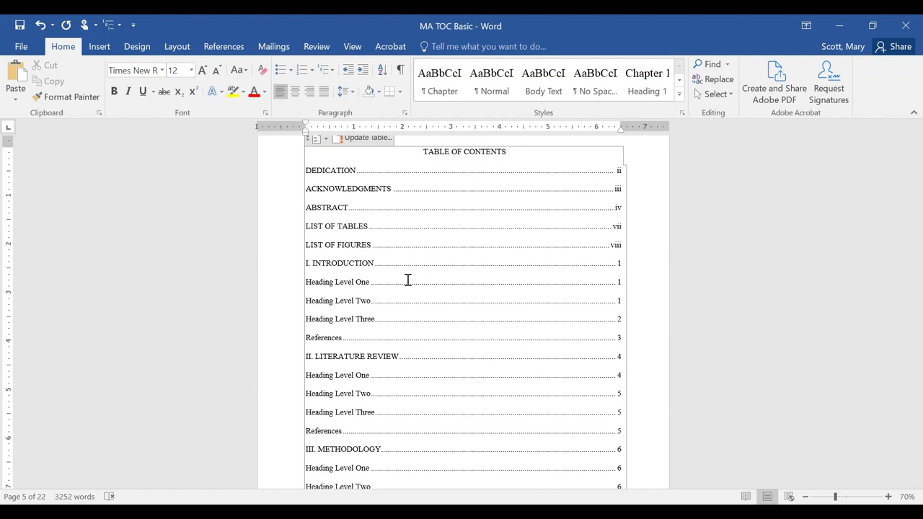
scroll(407, 280, down, 4)
scroll(407, 280, down, 10)
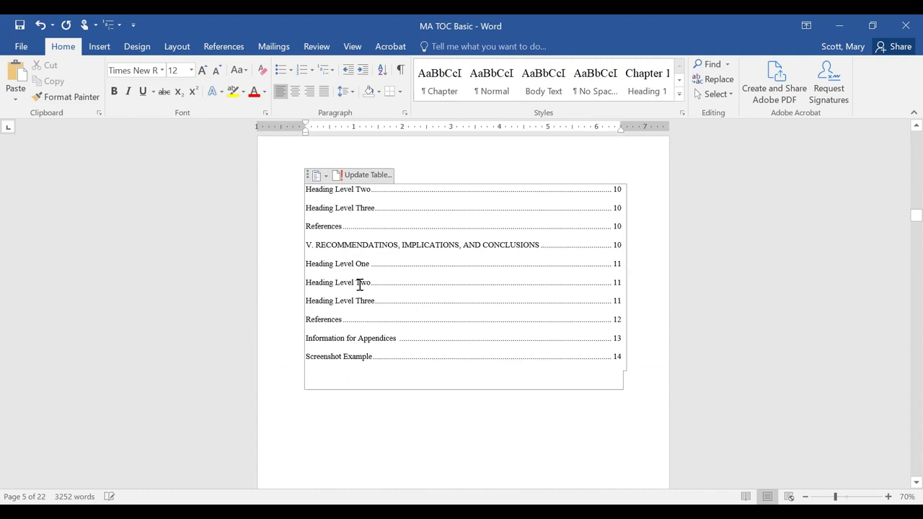
click(619, 320)
key(Return)
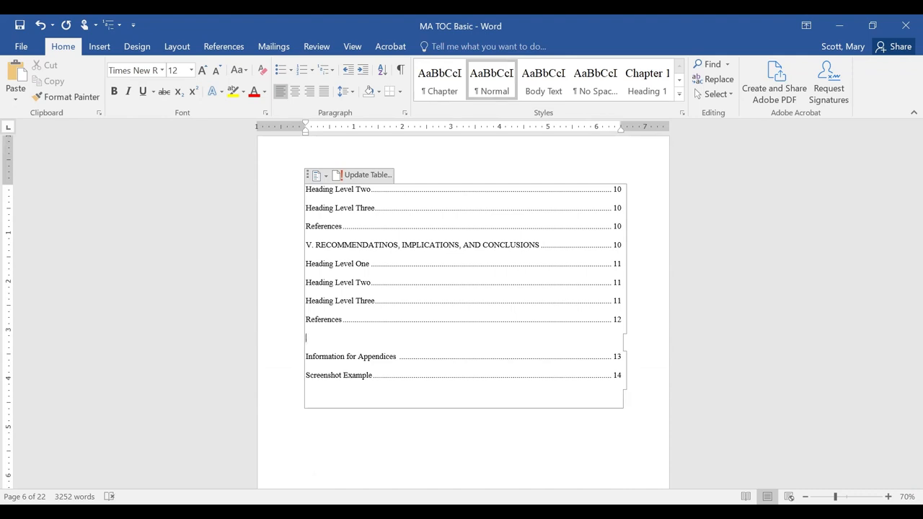
text(APPENDICES)
Prefix the Information for Appendices entry with "A." and the Screenshot Example entry with "B."
key(Down)
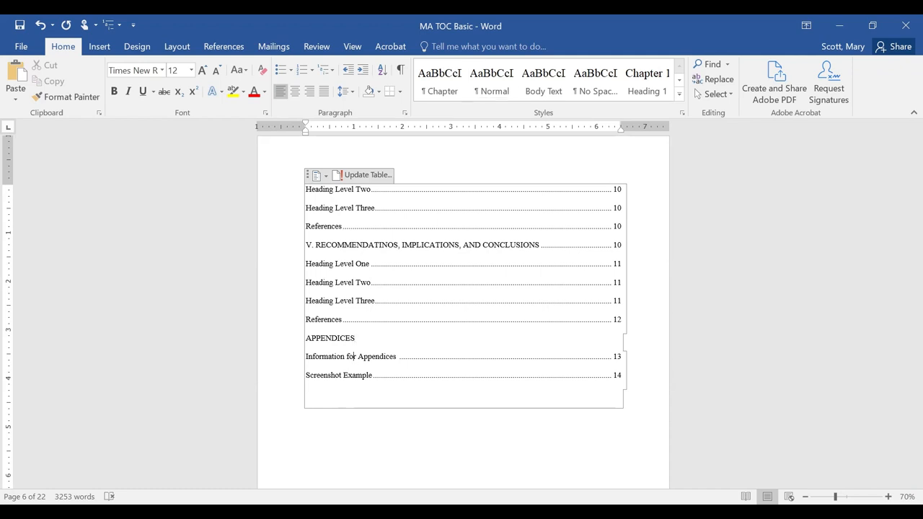
key(Left)
key(Left)
key(Left)
key(Left)
key(Left)
key(Left)
key(Left)
key(Left)
key(Left)
key(Left)
key(Left)
text(A.)
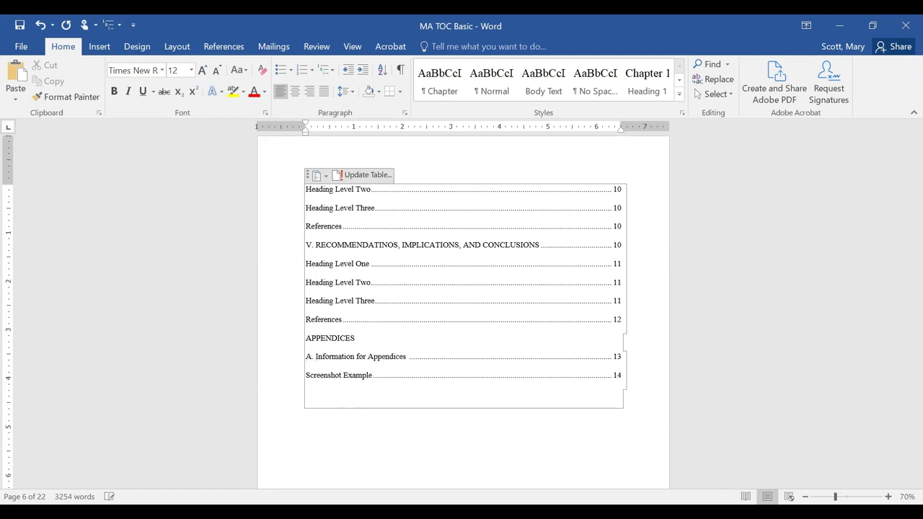
key(Left)
key(Left)
text(B.)
Under I. INTRODUCTION, indent Heading Level Two by one tab and Heading Level Three by two tabs
scroll(639, 363, up, 5)
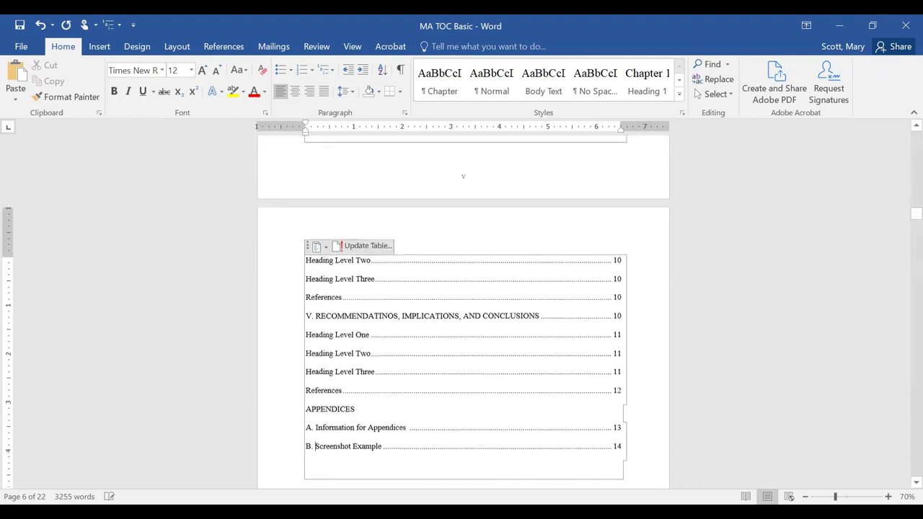
scroll(408, 398, up, 5)
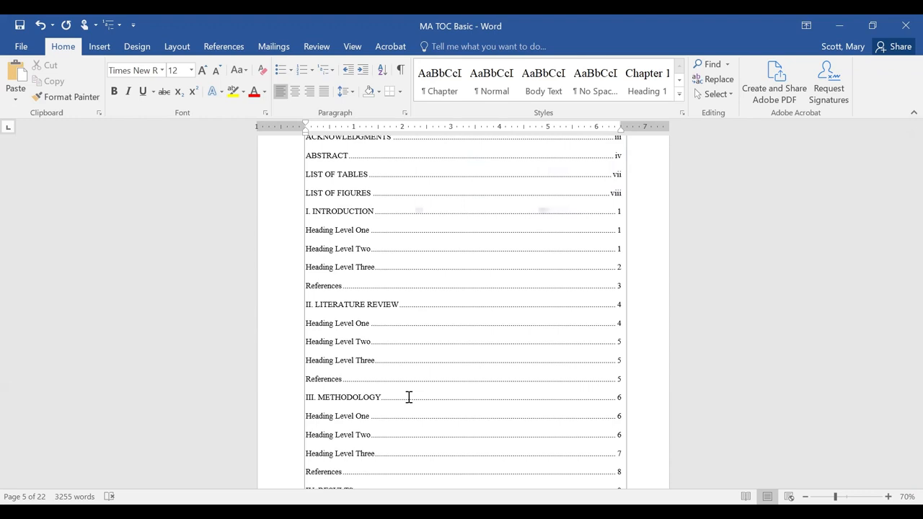
click(307, 248)
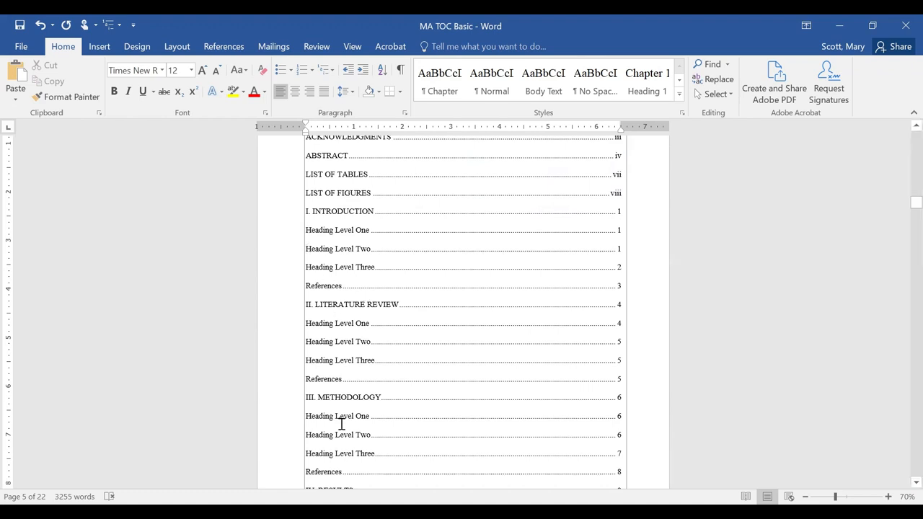
key(Tab)
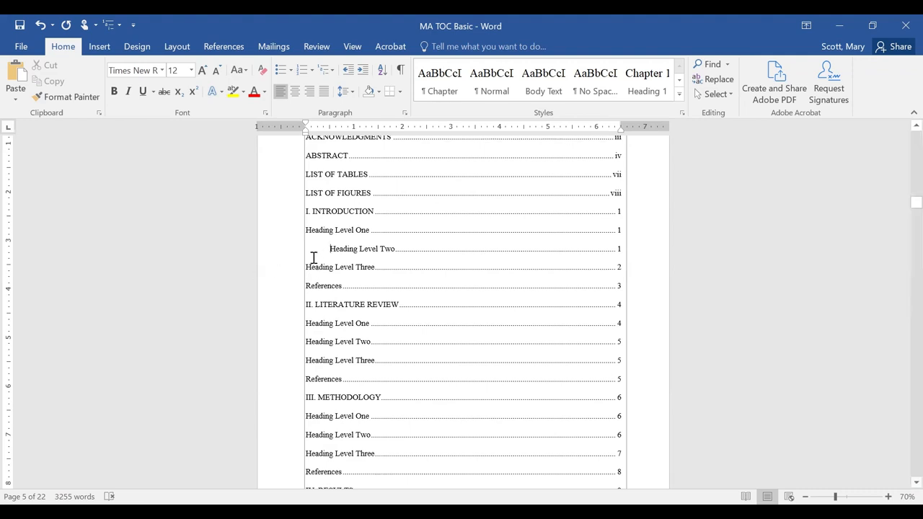
click(305, 267)
key(Tab)
key(Tab)
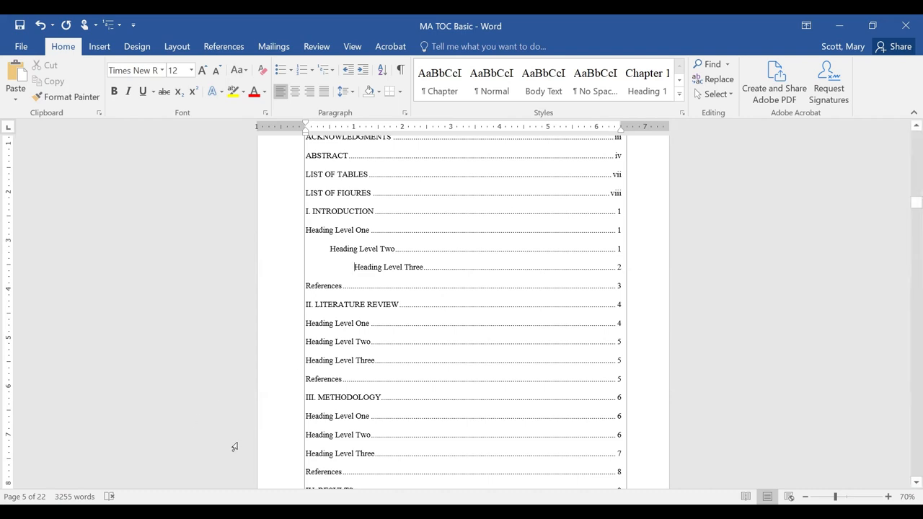
Under II. LITERATURE REVIEW, indent Heading Level Two by one tab and Heading Level Three by two tabs
scroll(330, 319, down, 2)
click(306, 287)
key(Tab)
click(306, 303)
key(Tab)
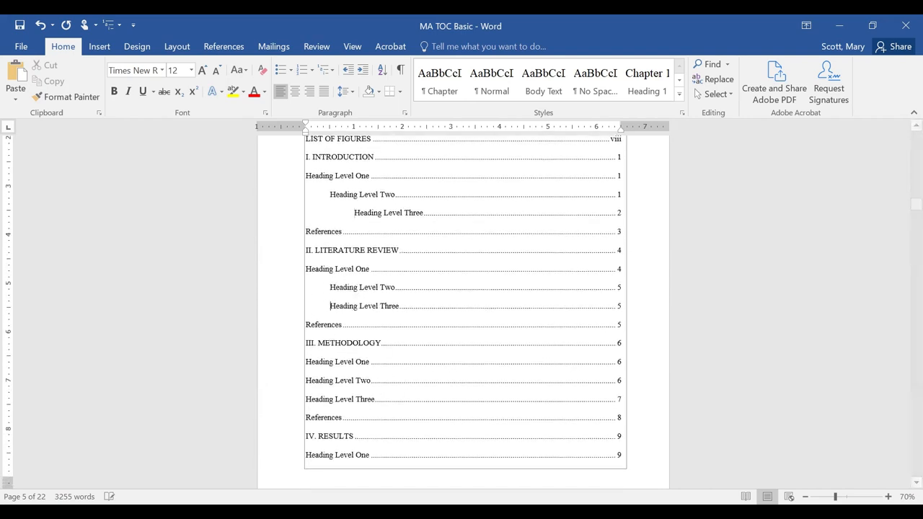
key(Tab)
Under III. METHODOLOGY, indent Heading Level Two by one tab and Heading Level Three by two tabs
click(305, 380)
key(Tab)
click(311, 400)
key(Tab)
key(Tab)
Under IV. RESULTS, indent Heading Level Two by one tab and Heading Level Three by two tabs
scroll(312, 438, down, 3)
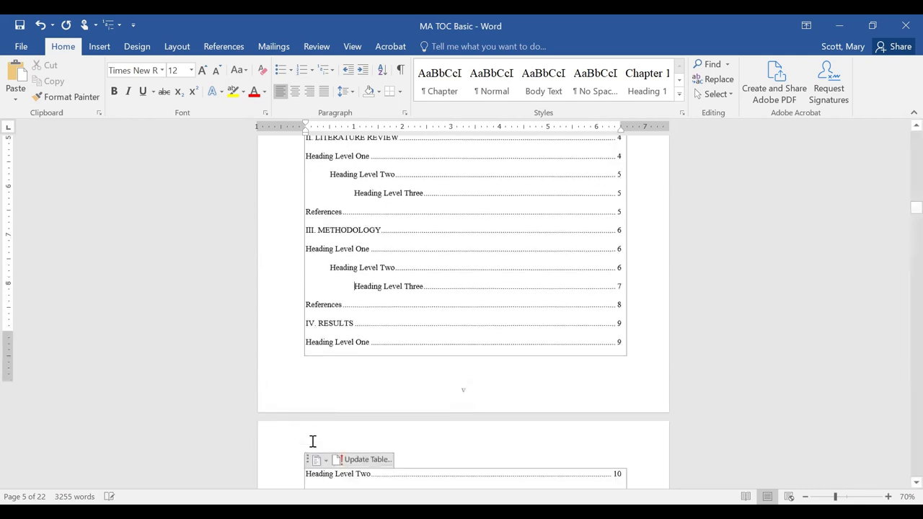
scroll(313, 442, down, 1)
click(309, 420)
key(Tab)
scroll(380, 442, down, 2)
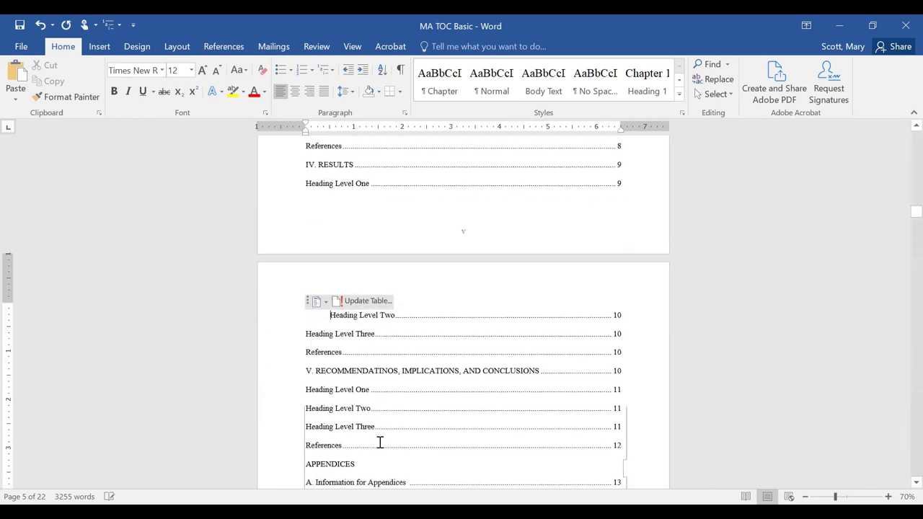
scroll(380, 442, down, 1)
click(307, 326)
key(Tab)
key(Tab)
Under the chapter V entry, indent Heading Level Two by one tab and Heading Level Three by two tabs
click(308, 401)
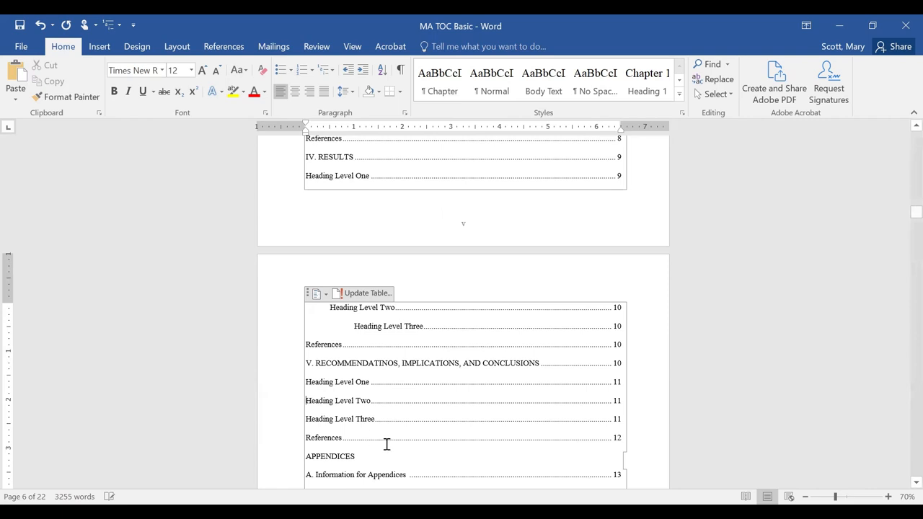
key(Tab)
click(302, 418)
key(Tab)
key(Tab)
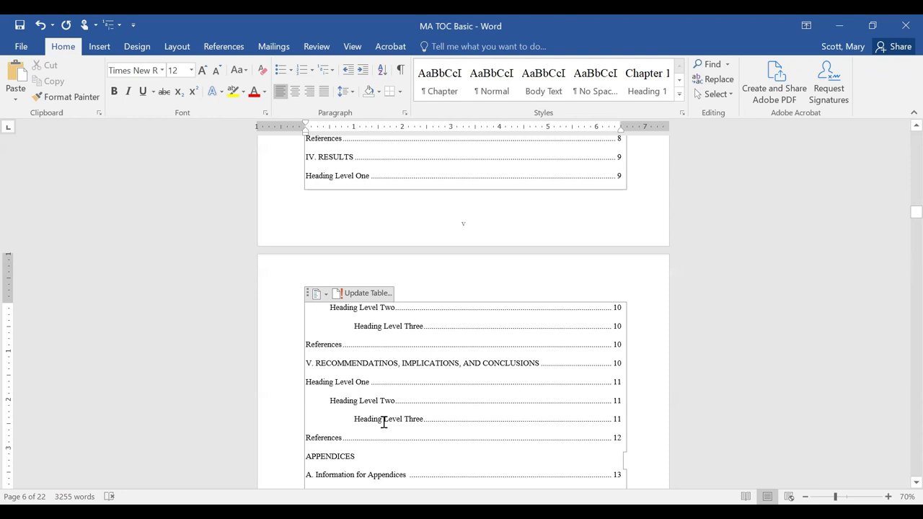
Correct the misspelled first word of the chapter V entry to RECOMMENDATIONS
scroll(404, 469, up, 4)
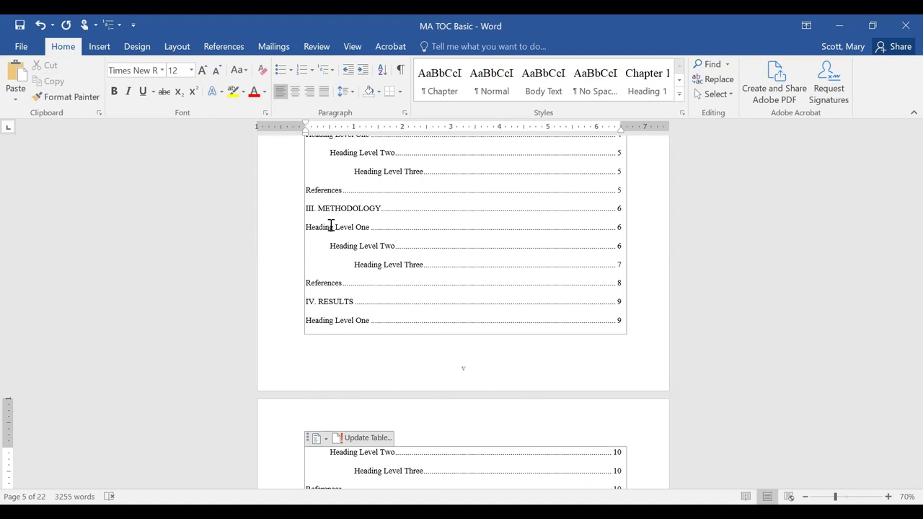
scroll(331, 226, up, 1)
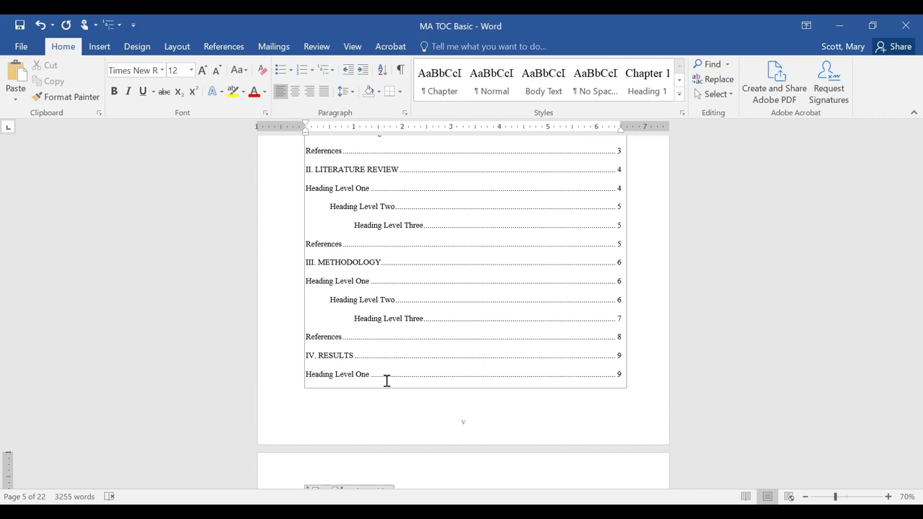
scroll(386, 381, down, 5)
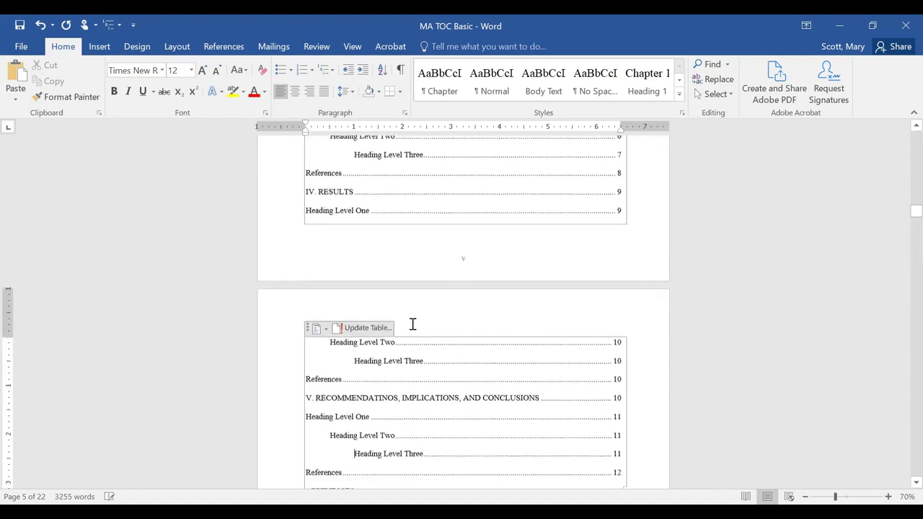
scroll(413, 325, down, 4)
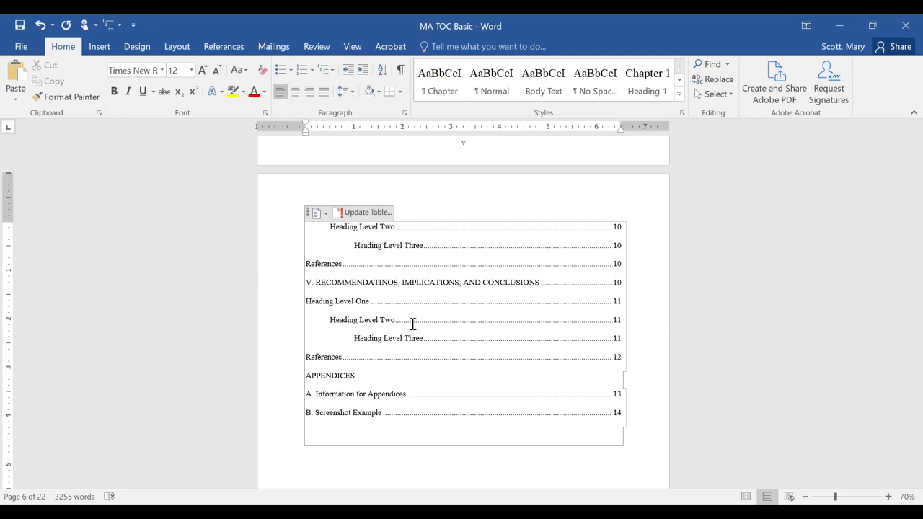
scroll(411, 324, down, 1)
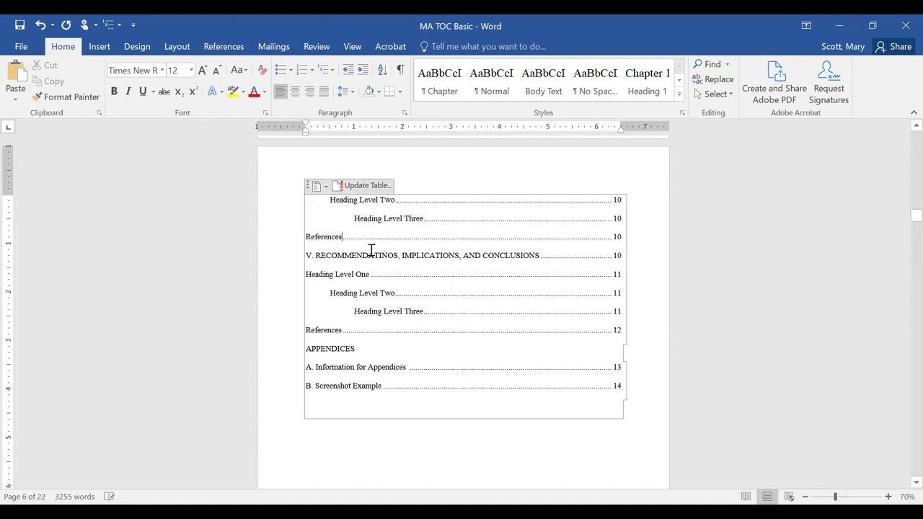
click(375, 255)
key(Delete)
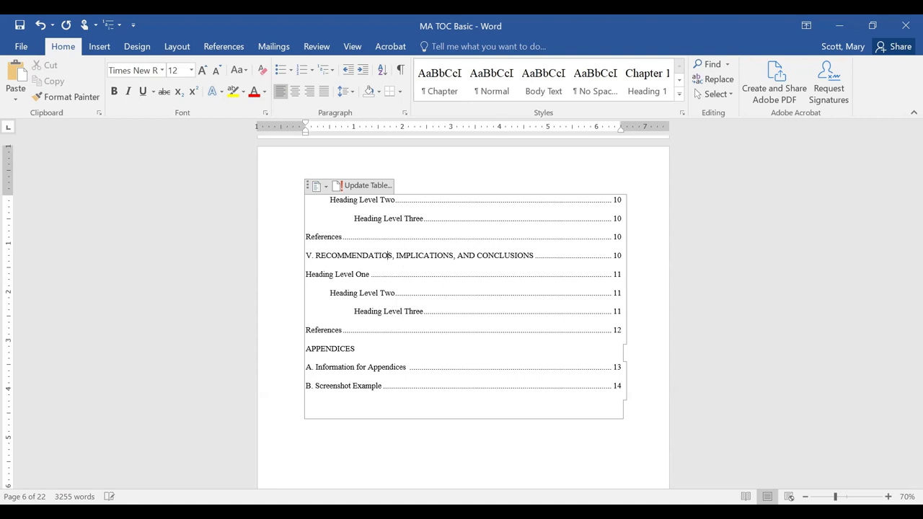
text(N)
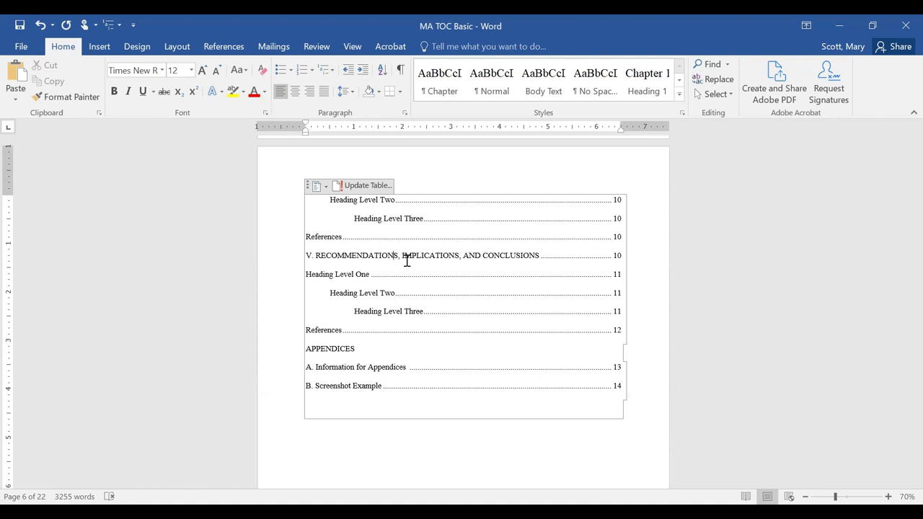
Check the Chapter V title and page number in the document body, and return to the table of contents
scroll(407, 260, down, 10)
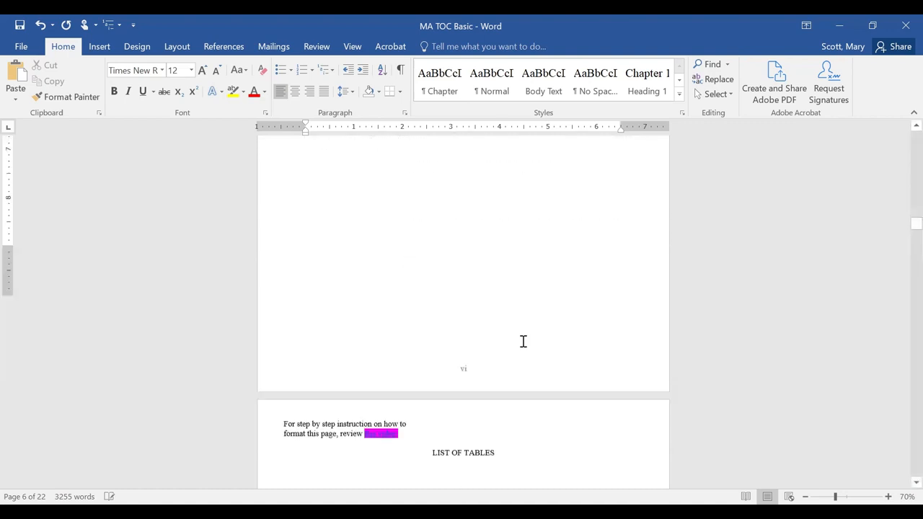
scroll(523, 341, down, 20)
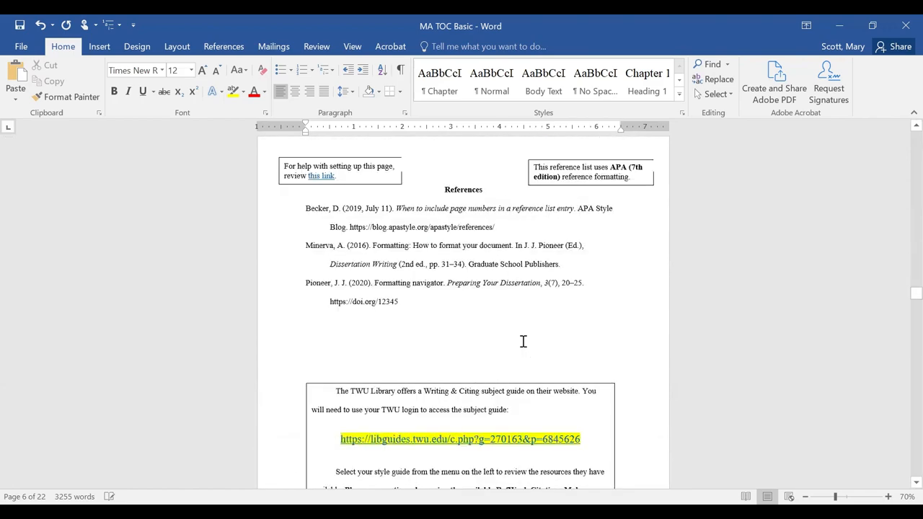
scroll(524, 341, down, 20)
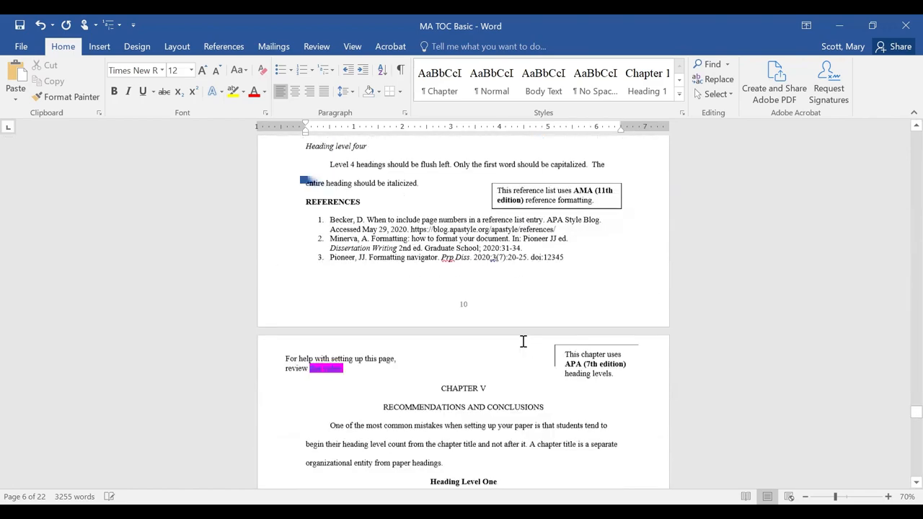
scroll(523, 342, down, 5)
scroll(523, 343, up, 10)
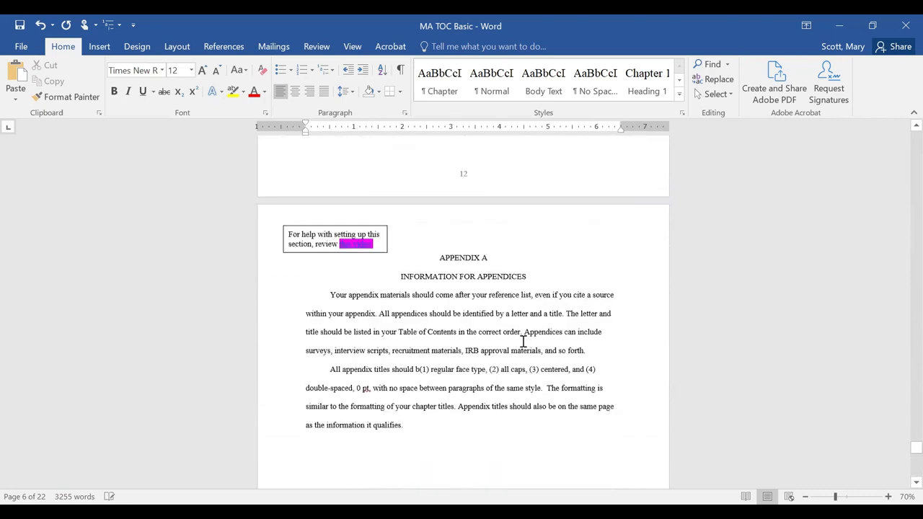
scroll(523, 341, up, 15)
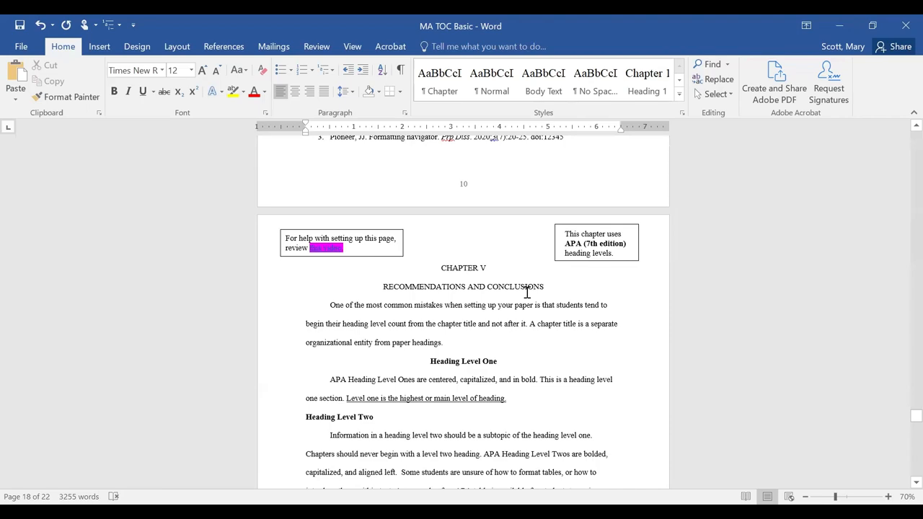
scroll(416, 375, up, 10)
scroll(416, 376, up, 15)
scroll(416, 376, up, 6)
scroll(416, 375, down, 6)
scroll(416, 376, down, 6)
Shorten the chapter V entry's title to RECOMMENDATIONS AND CONCLUSIONS and delete the last digit of its page number
click(463, 307)
key(BackSpace)
key(BackSpace)
key(BackSpace)
key(BackSpace)
key(BackSpace)
key(BackSpace)
key(BackSpace)
key(BackSpace)
key(BackSpace)
key(BackSpace)
key(BackSpace)
key(BackSpace)
key(BackSpace)
key(BackSpace)
key(BackSpace)
key(BackSpace)
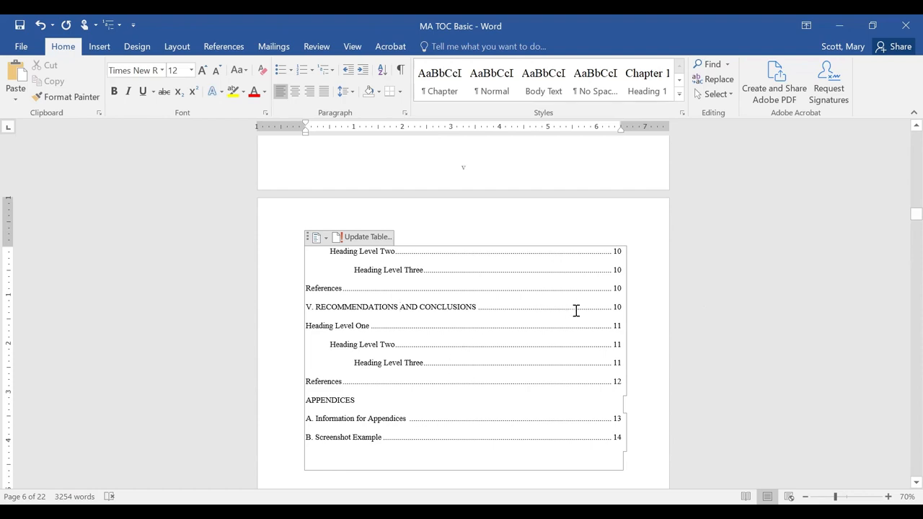
click(618, 306)
key(Delete)
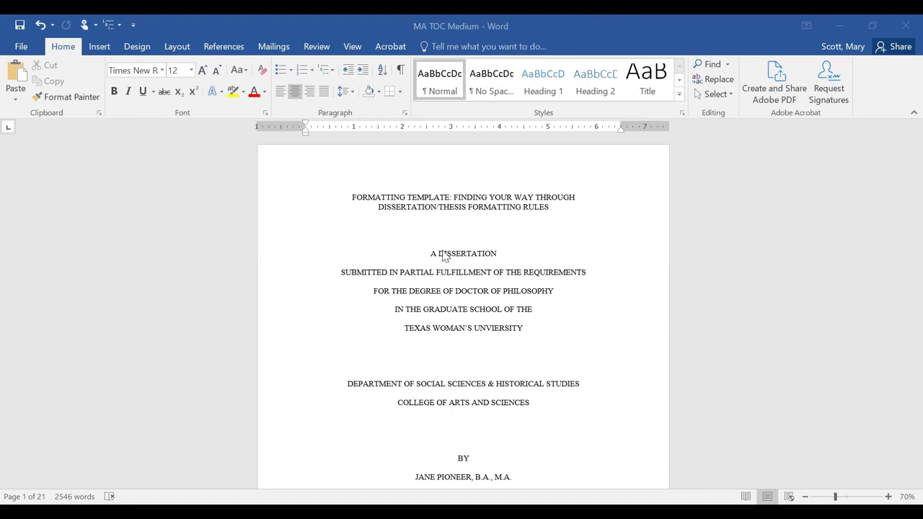
In the MA TOC Medium document, preview the Heading 1 style on the first line of the title page
click(459, 189)
click(548, 83)
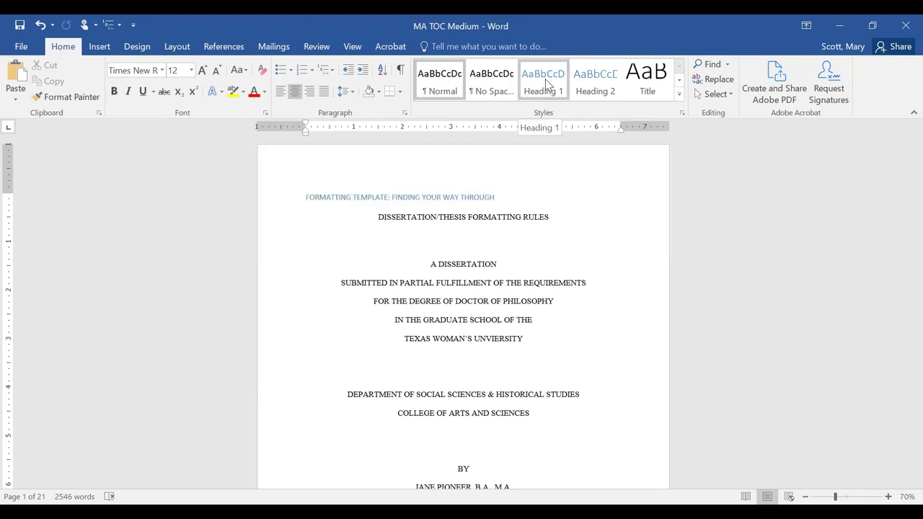
Modify the Heading 1 style to use the Times New Roman font with the Automatic font color
right_click(546, 84)
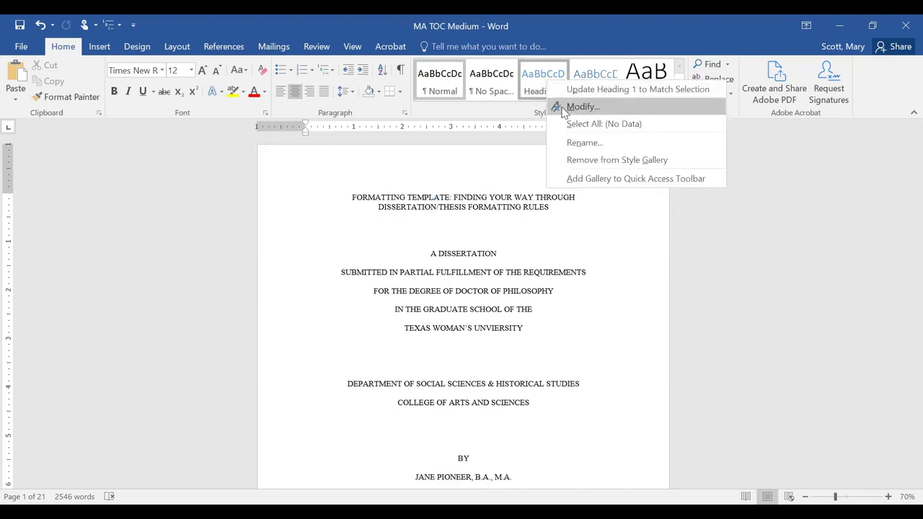
click(644, 107)
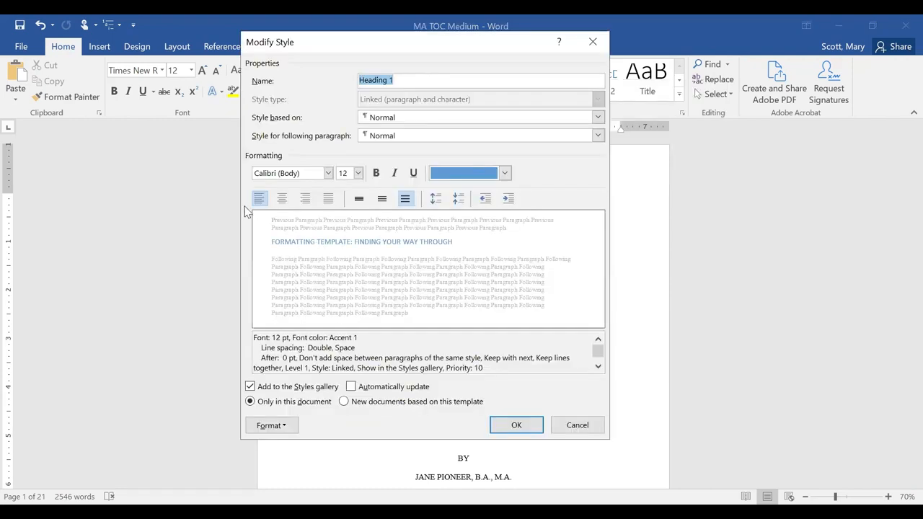
click(328, 173)
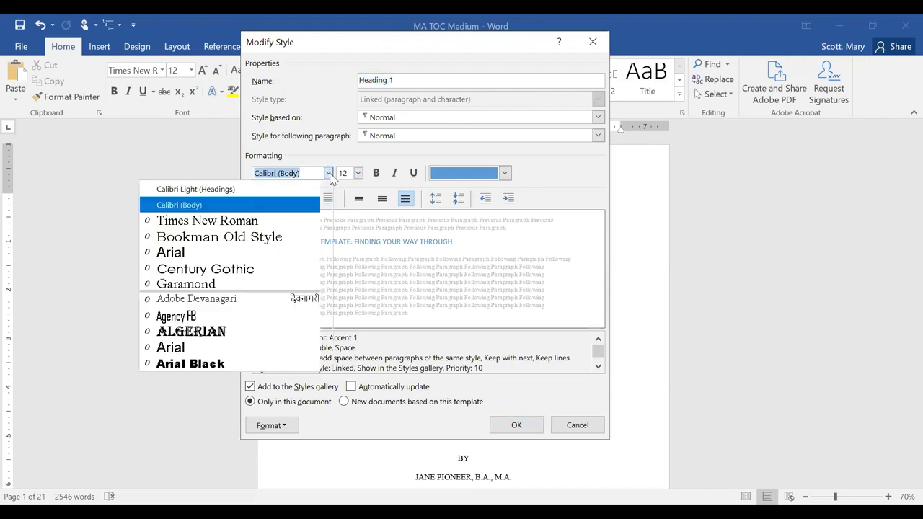
click(298, 225)
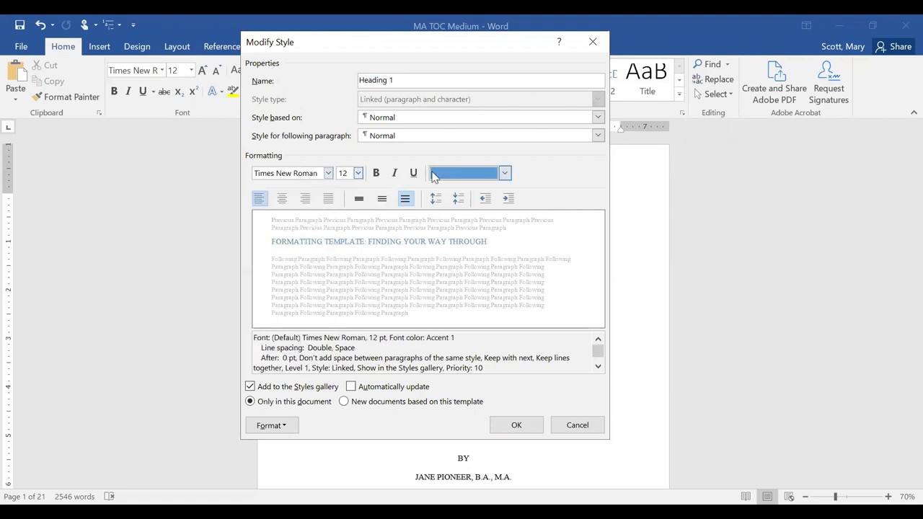
click(442, 176)
click(462, 189)
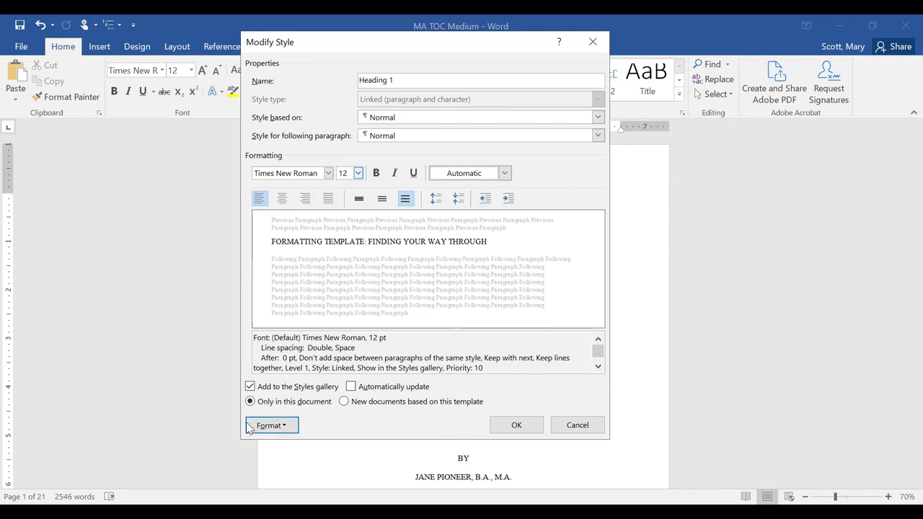
Check the alignment, indentation and line spacing in the Heading 1 style's paragraph settings, and save the modified style
click(286, 427)
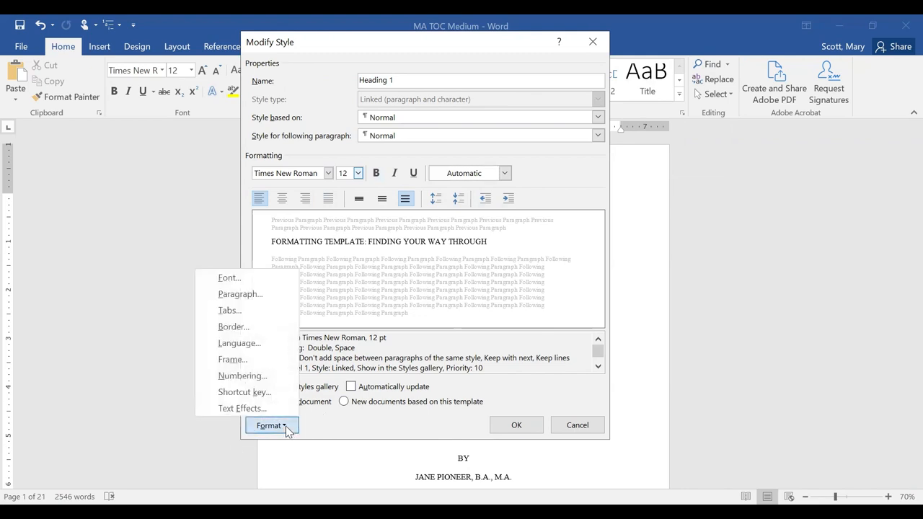
click(265, 294)
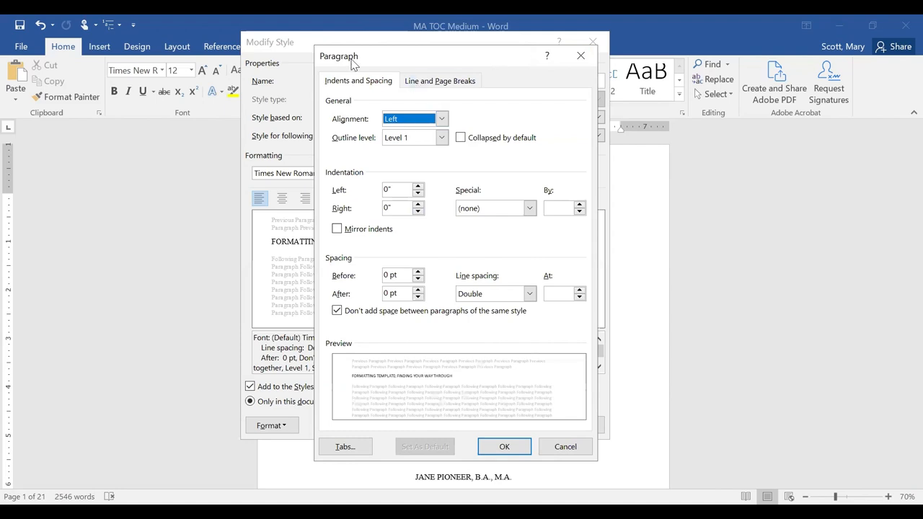
drag(387, 59, 425, 57)
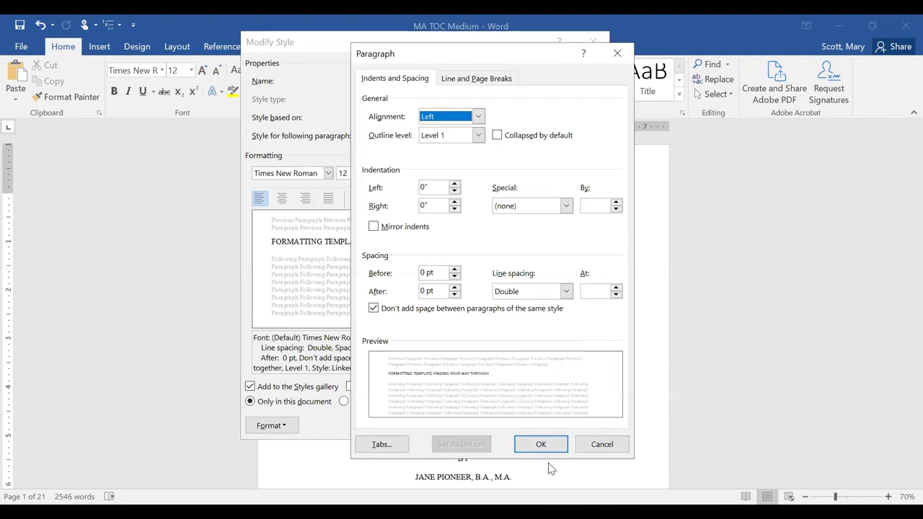
click(540, 447)
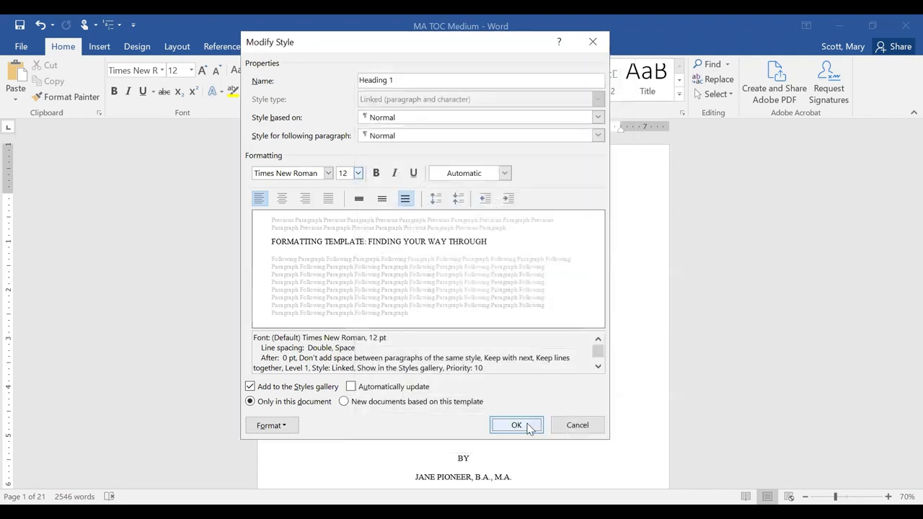
click(517, 425)
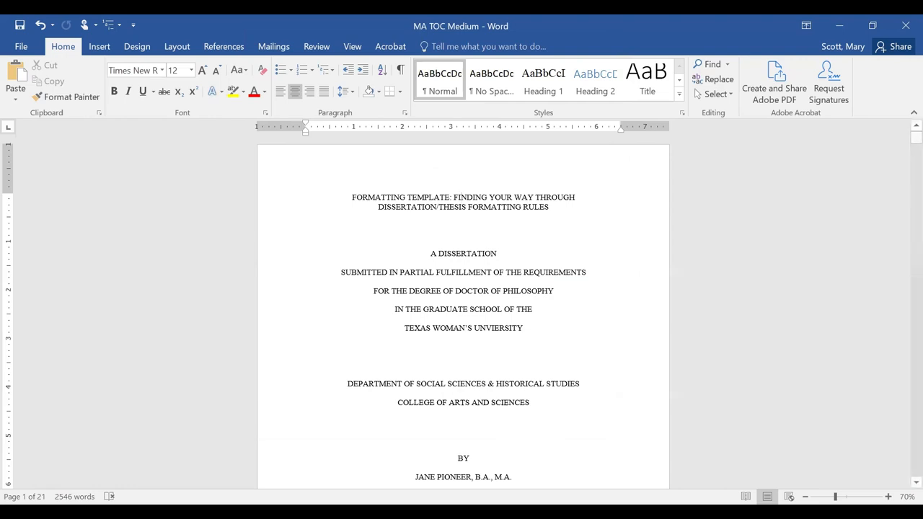
Apply the Heading 1 style to the DEDICATION title on page 2
scroll(493, 465, down, 8)
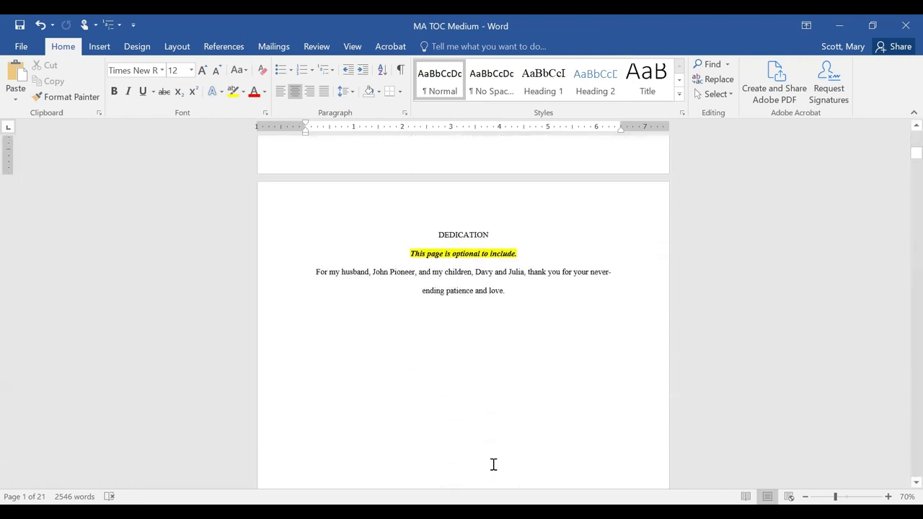
click(424, 227)
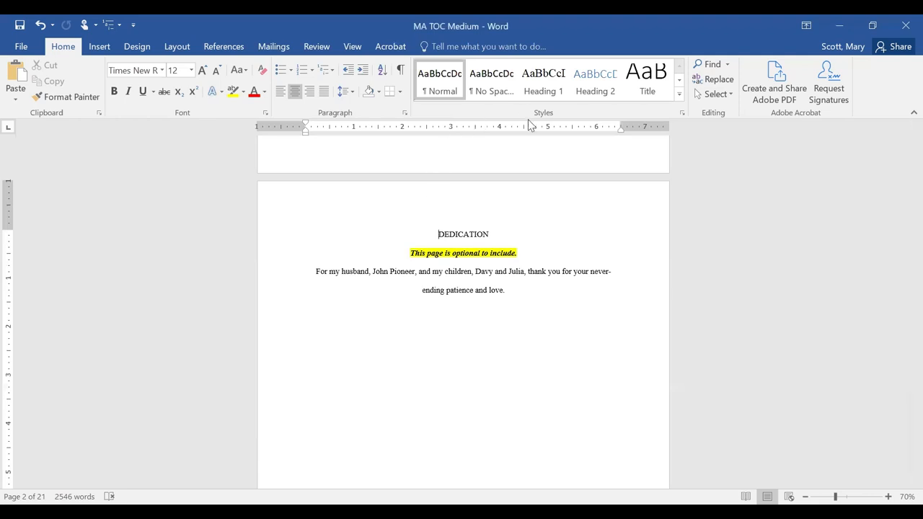
click(544, 81)
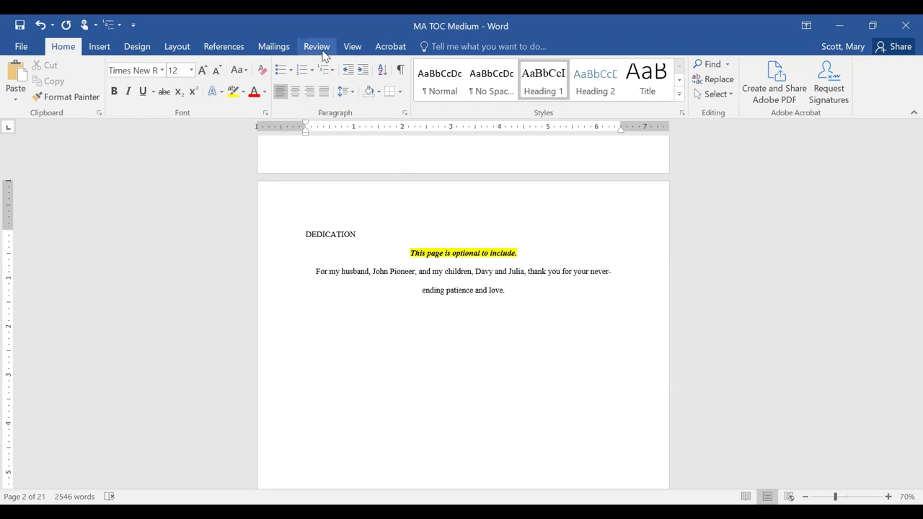
Show the Navigation Pane listing the document's headings
click(353, 48)
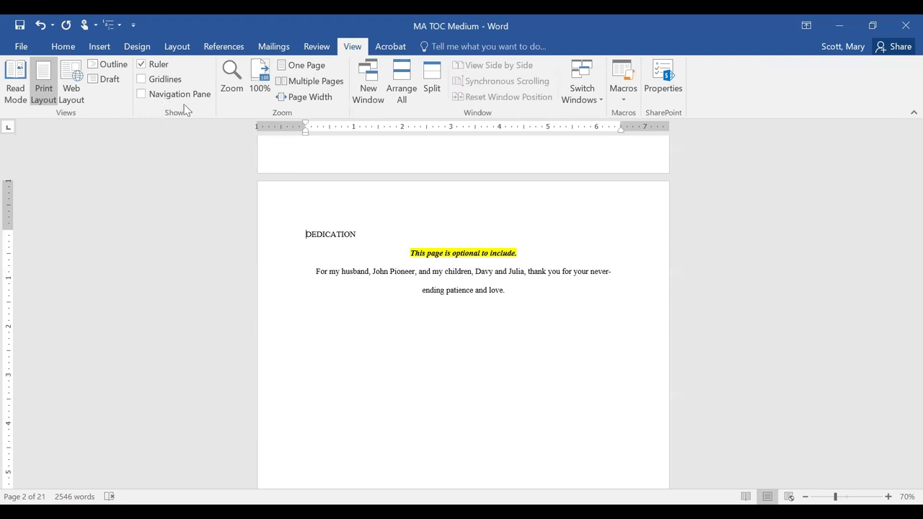
click(143, 95)
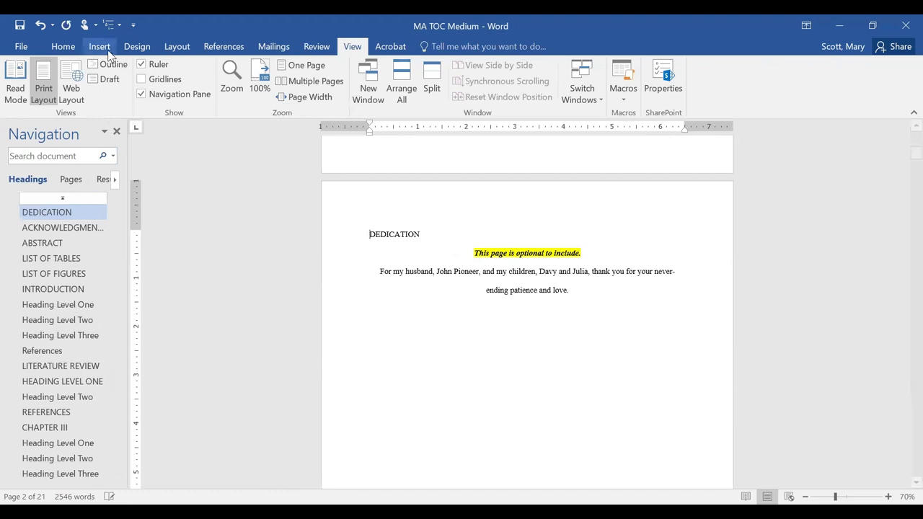
Center the DEDICATION heading on its page
click(63, 47)
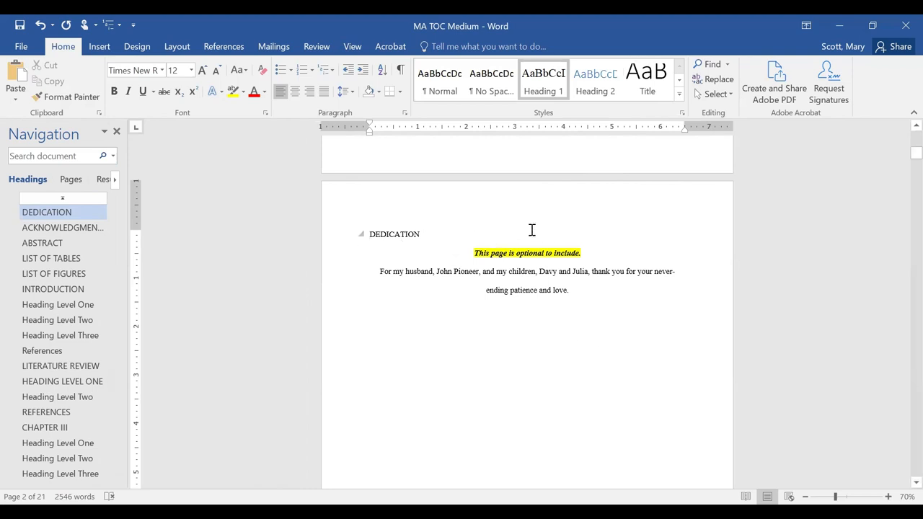
click(297, 93)
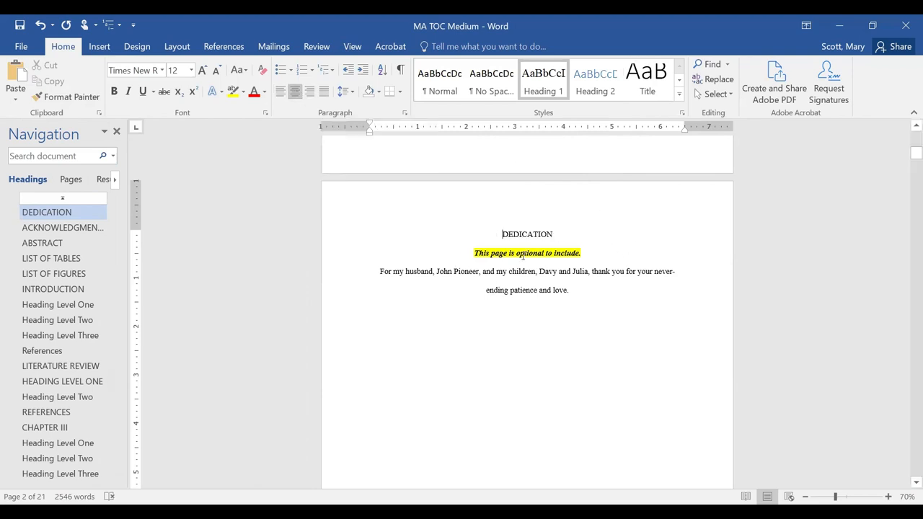
scroll(573, 221, down, 5)
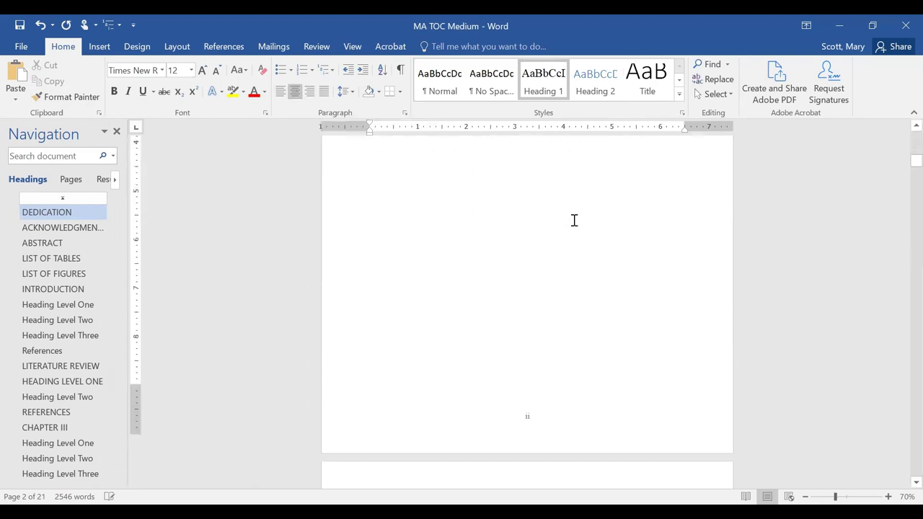
scroll(515, 379, up, 5)
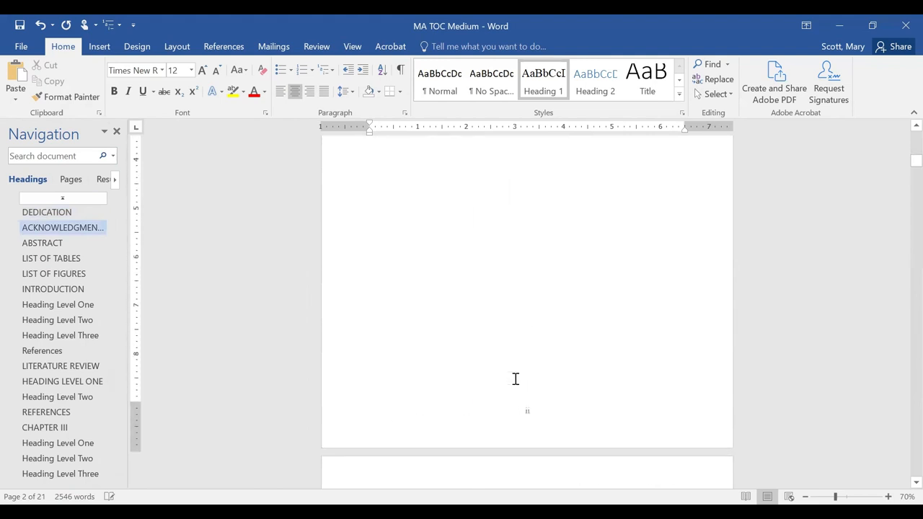
scroll(515, 379, up, 1)
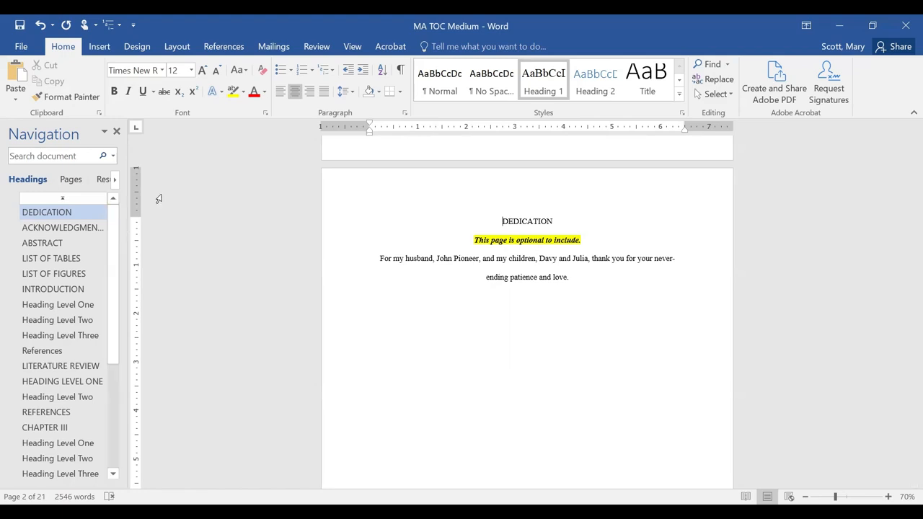
Insert the built-in Automatic Table 2 table of contents on the blank page after the abstract
click(50, 247)
scroll(558, 321, down, 10)
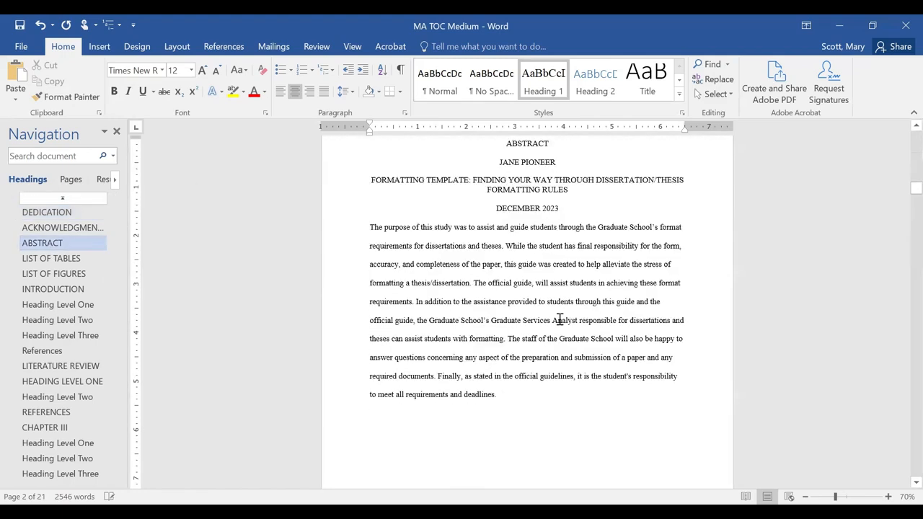
scroll(559, 319, down, 1)
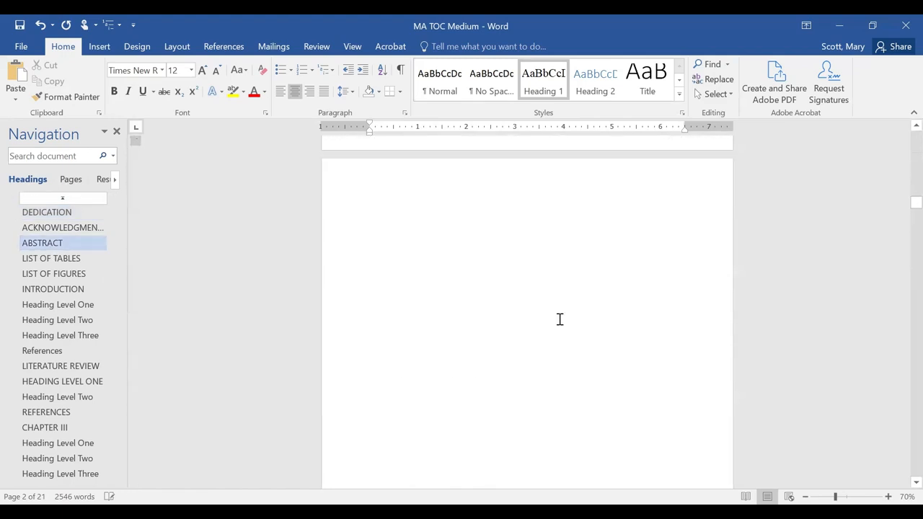
click(71, 275)
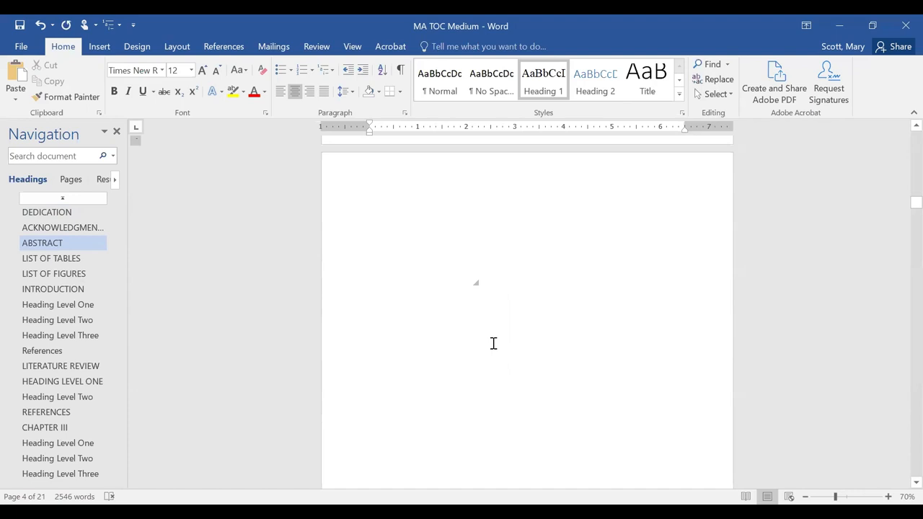
click(490, 226)
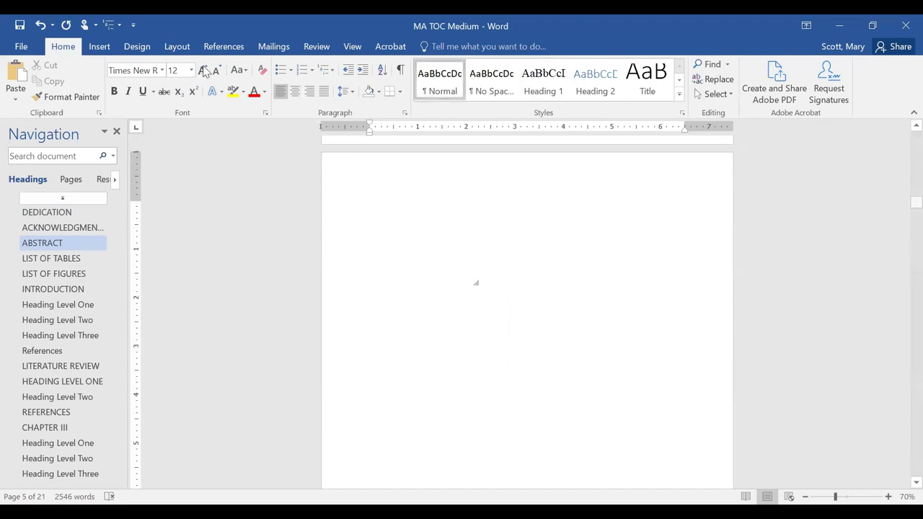
click(225, 48)
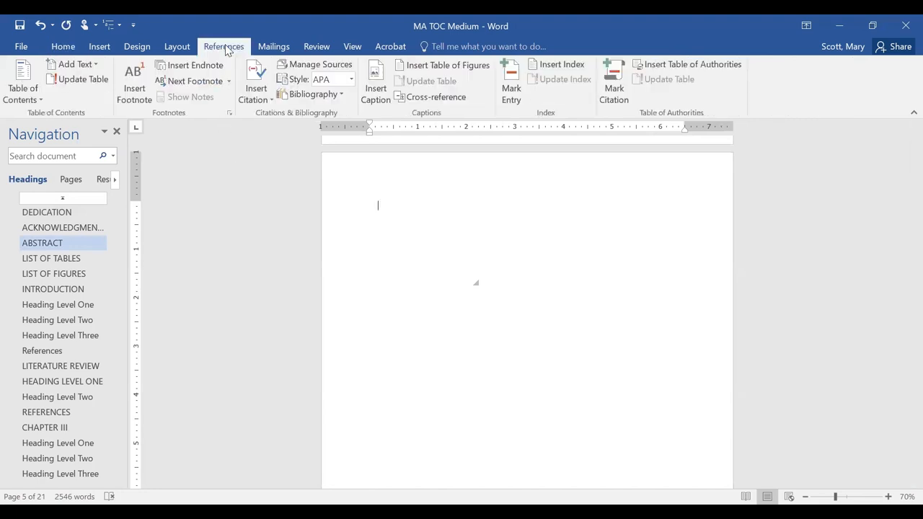
click(26, 67)
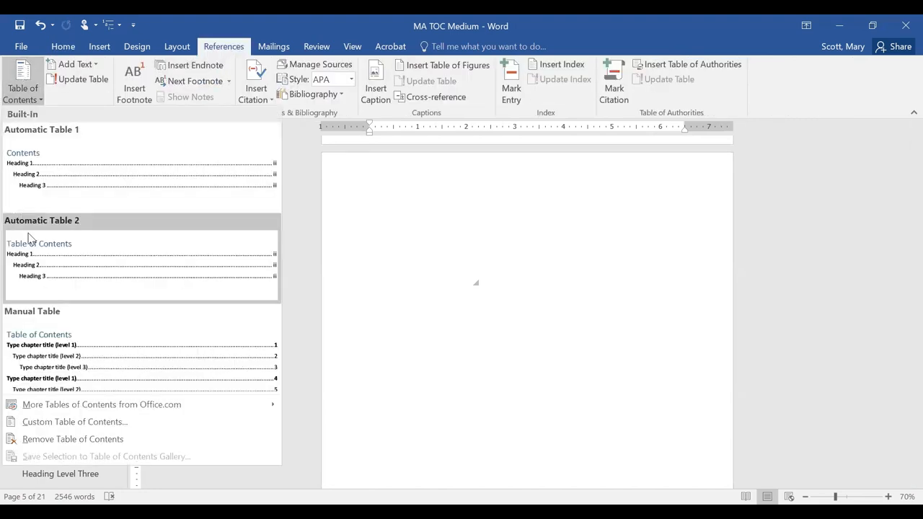
click(160, 261)
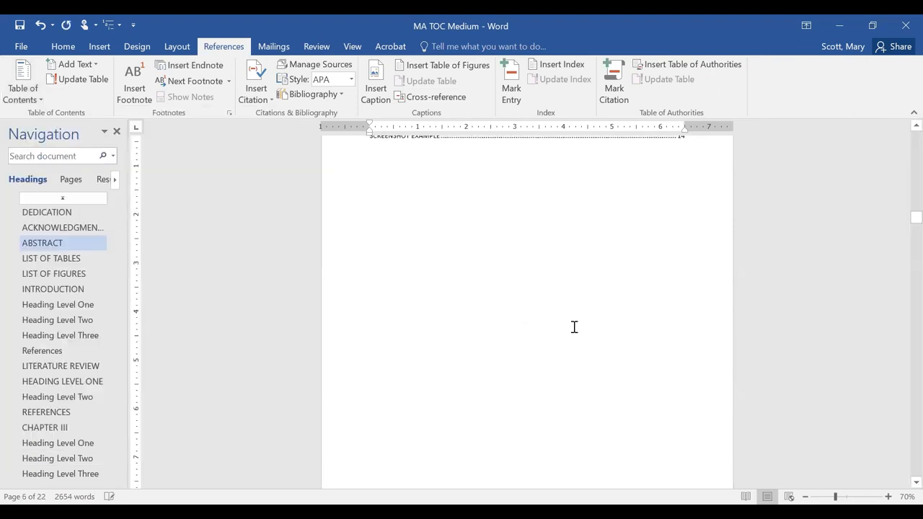
scroll(574, 327, up, 12)
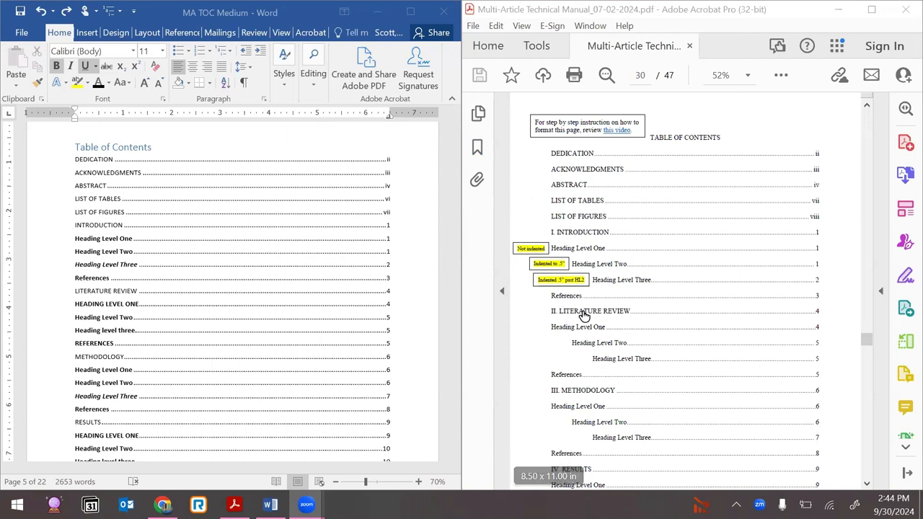
Examine the sample table of contents in the Multi-Article Technical Manual PDF in Adobe Acrobat, including its numbering, indents and appendices entries
click(640, 14)
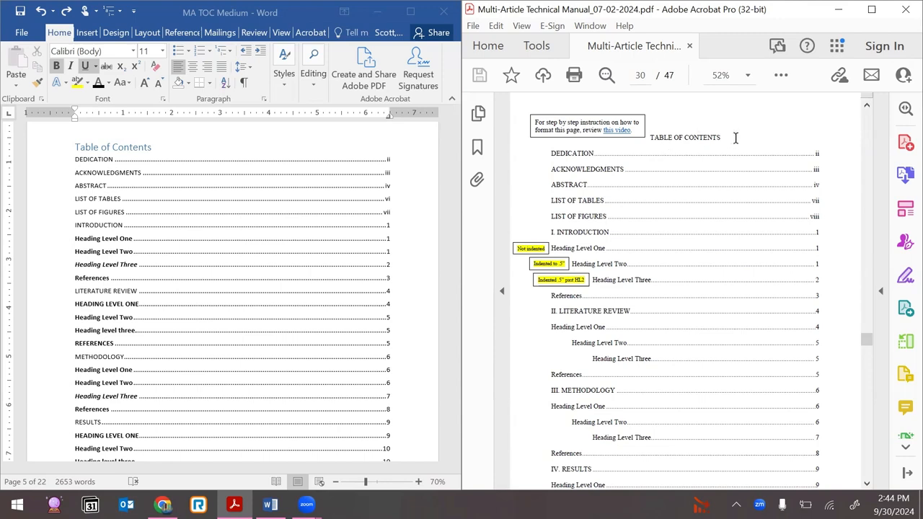
scroll(743, 141, down, 10)
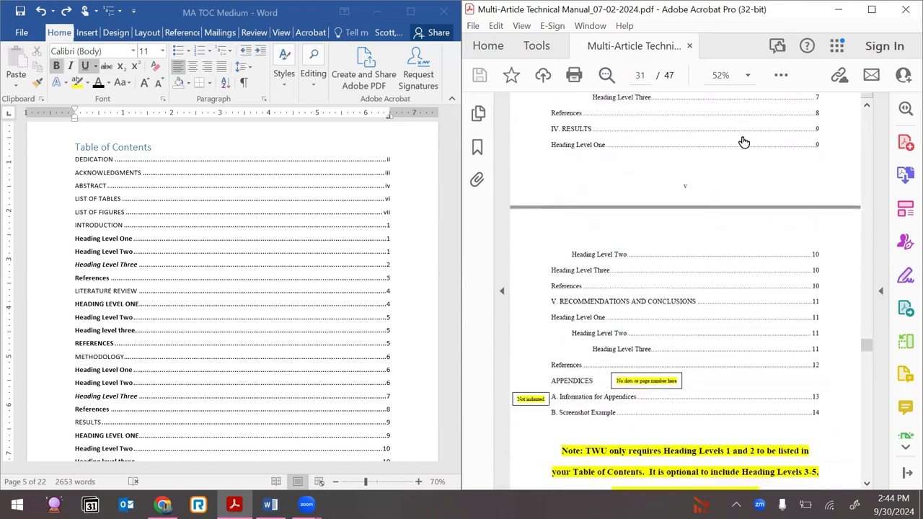
scroll(741, 140, down, 1)
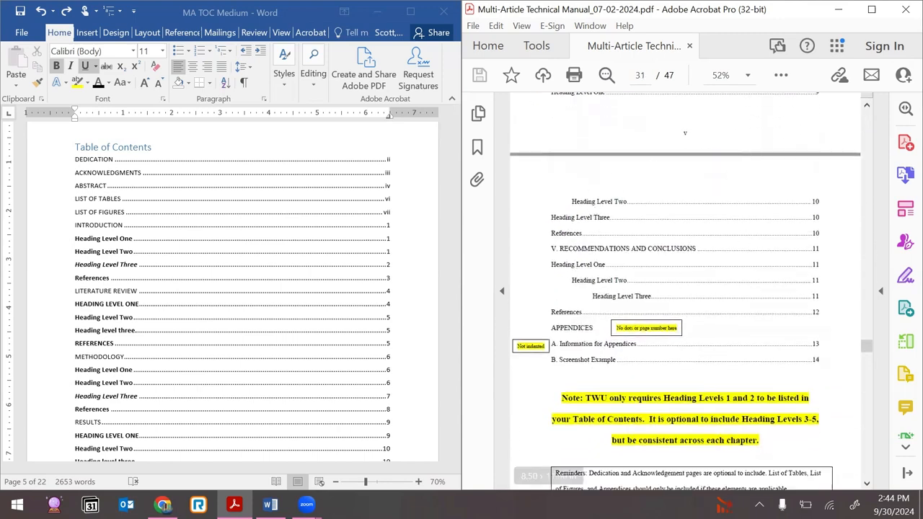
scroll(796, 295, up, 8)
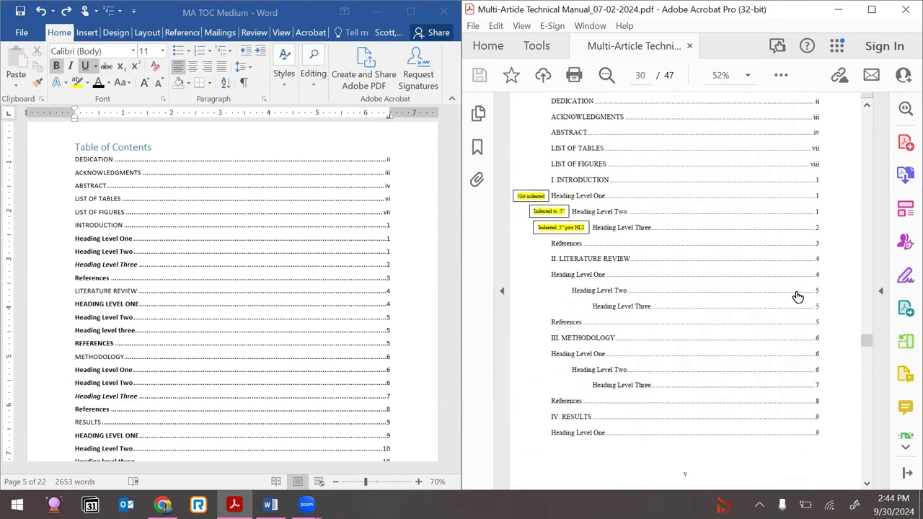
scroll(798, 297, up, 1)
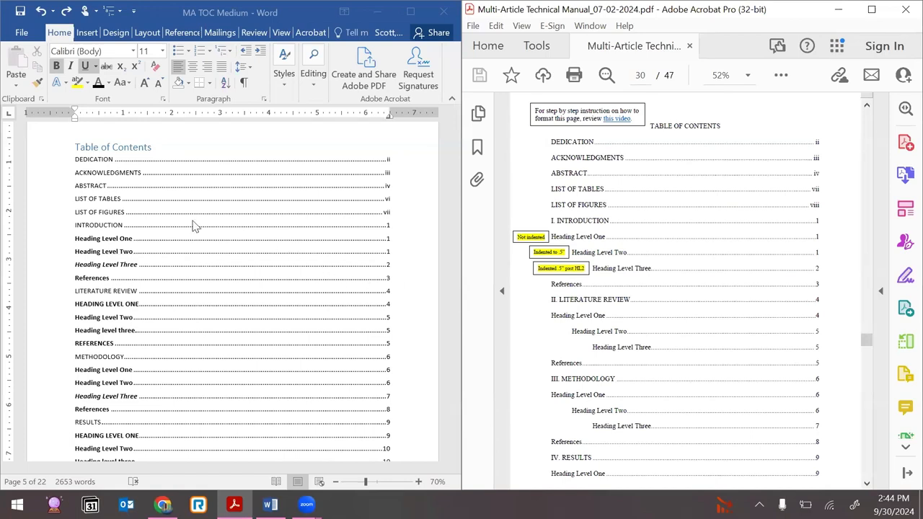
Enlarge the DEDICATION entry in the table of contents to 14 pt
click(82, 157)
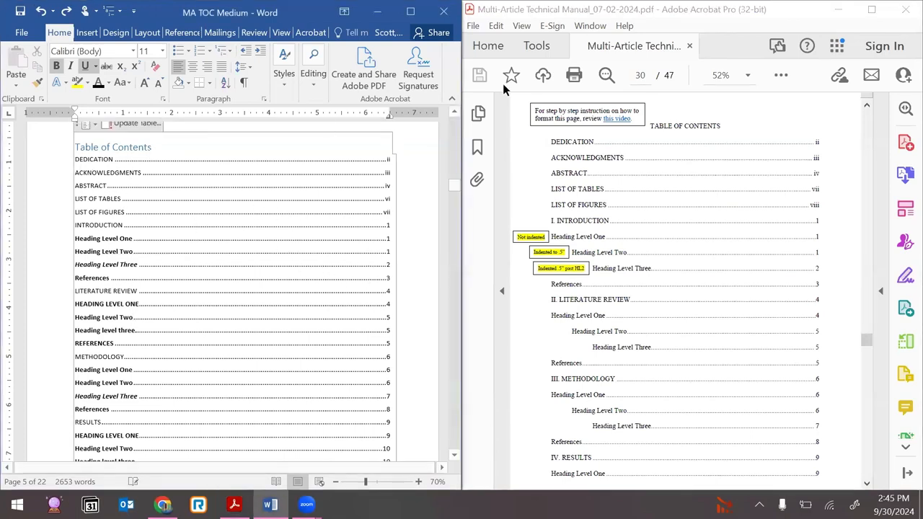
double_click(89, 159)
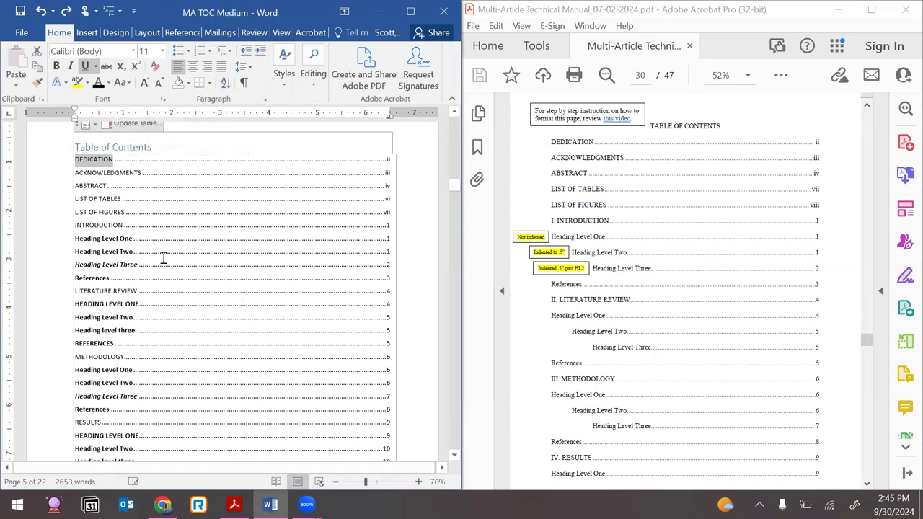
scroll(191, 238, up, 1)
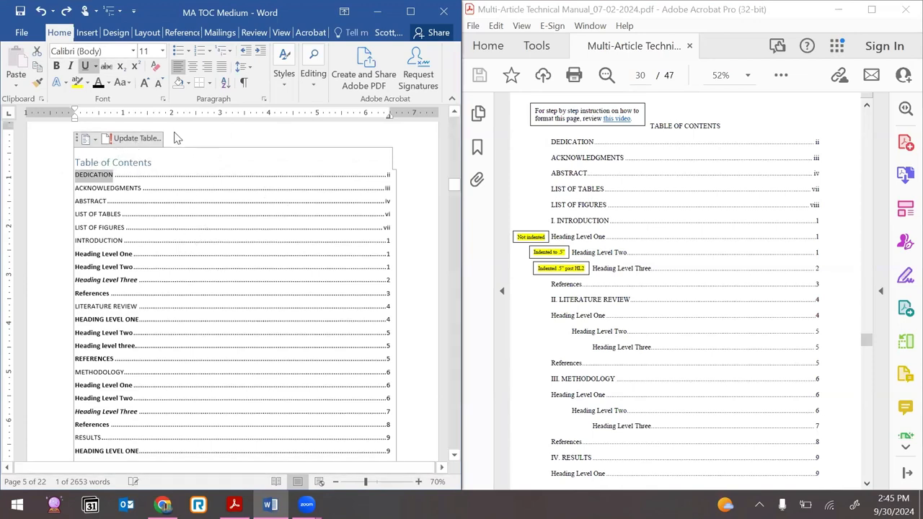
click(144, 84)
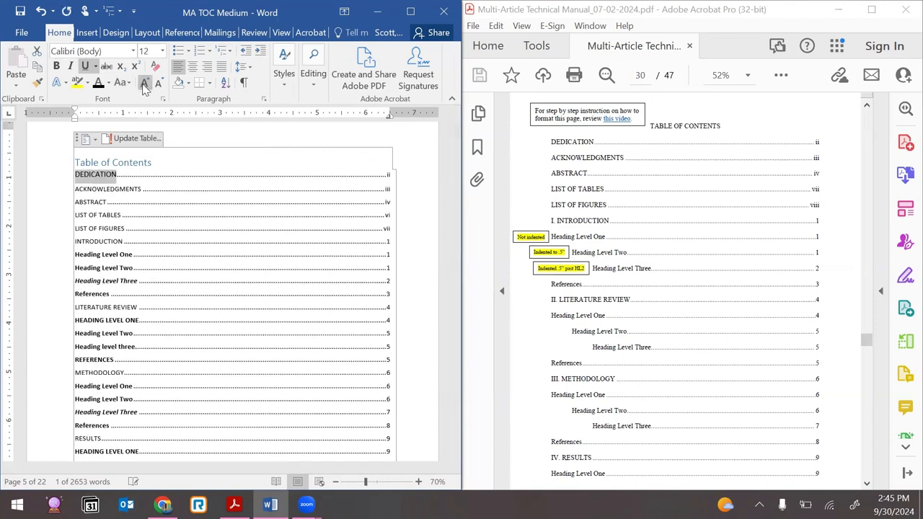
click(144, 84)
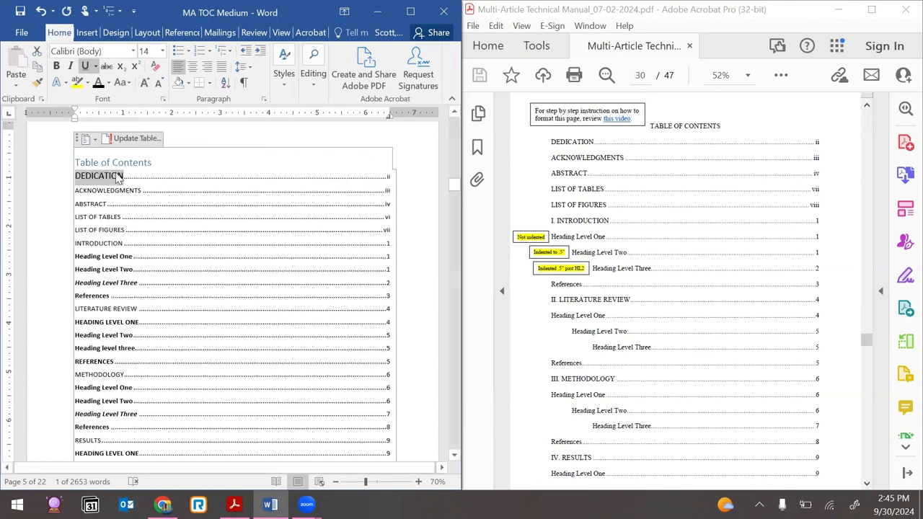
Update the entire table of contents, including its entries and page numbers
click(134, 140)
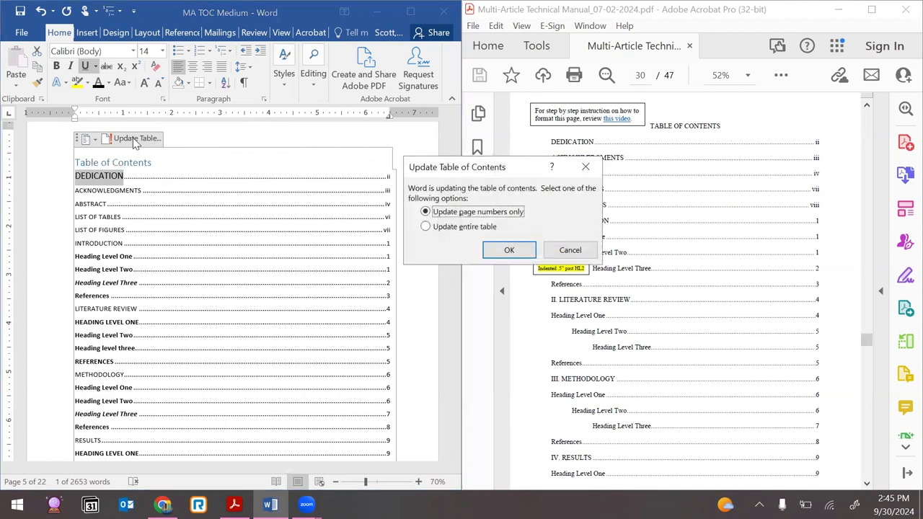
click(462, 228)
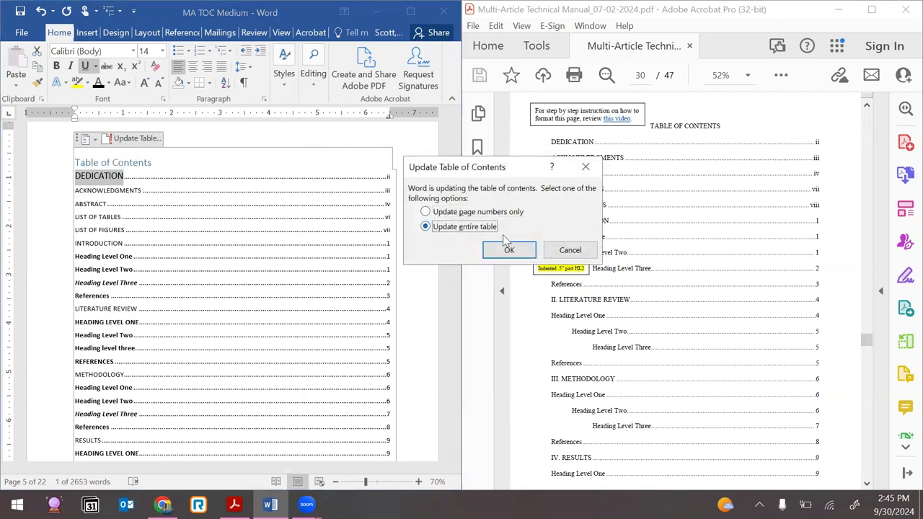
click(508, 249)
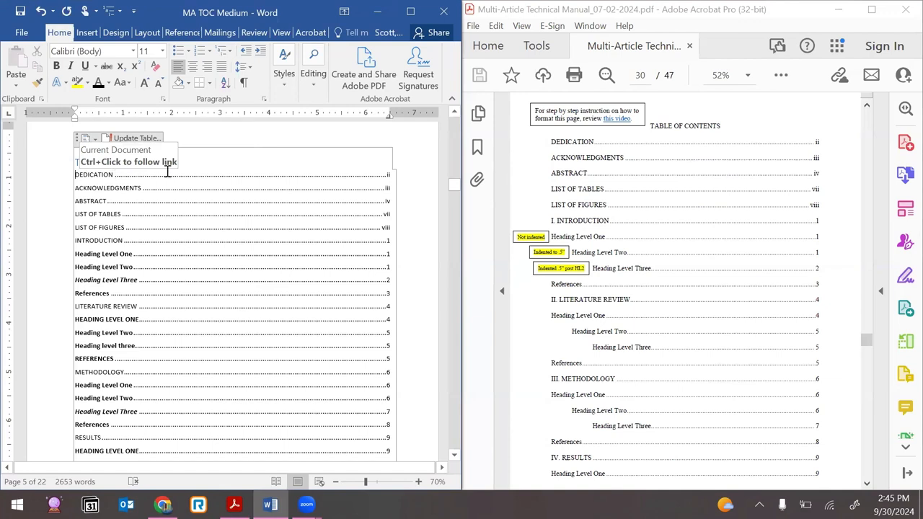
Set the DEDICATION entry in the table of contents to 14 pt again
double_click(91, 174)
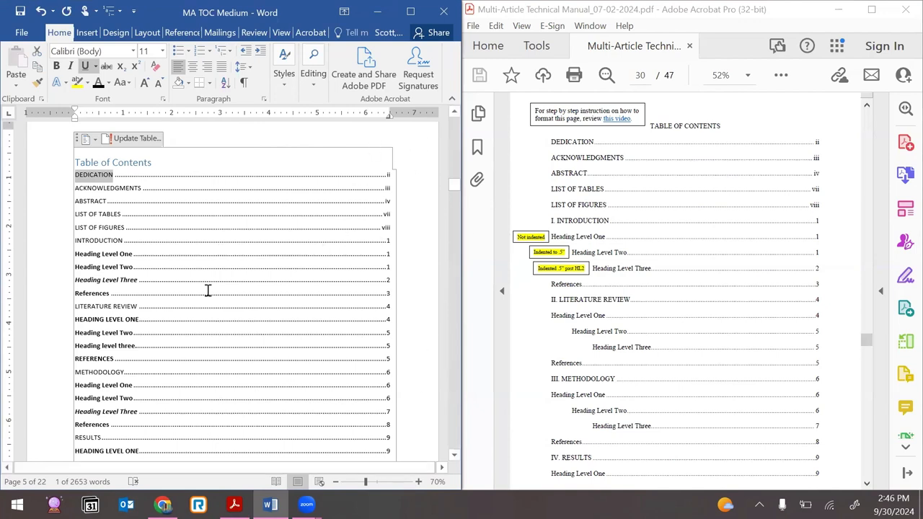
click(146, 83)
click(145, 84)
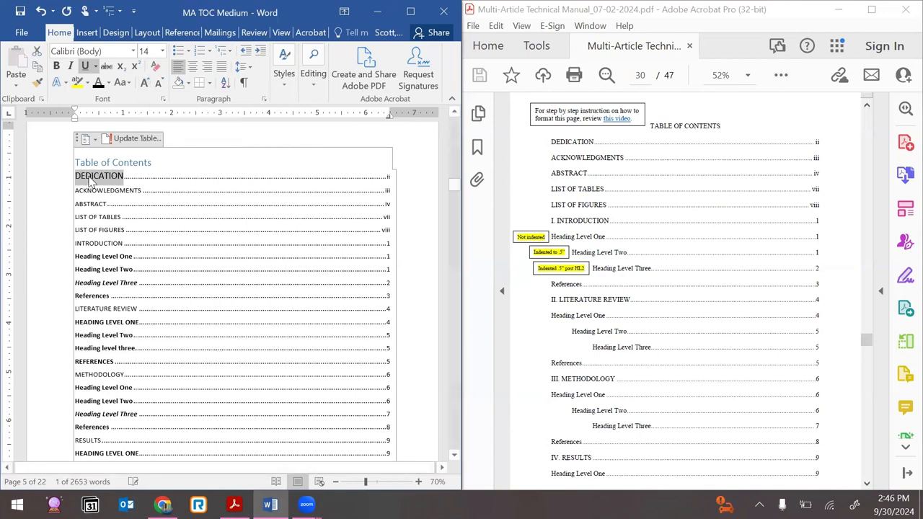
Update only the page numbers of the table of contents and check the list through the appendices entries
click(133, 144)
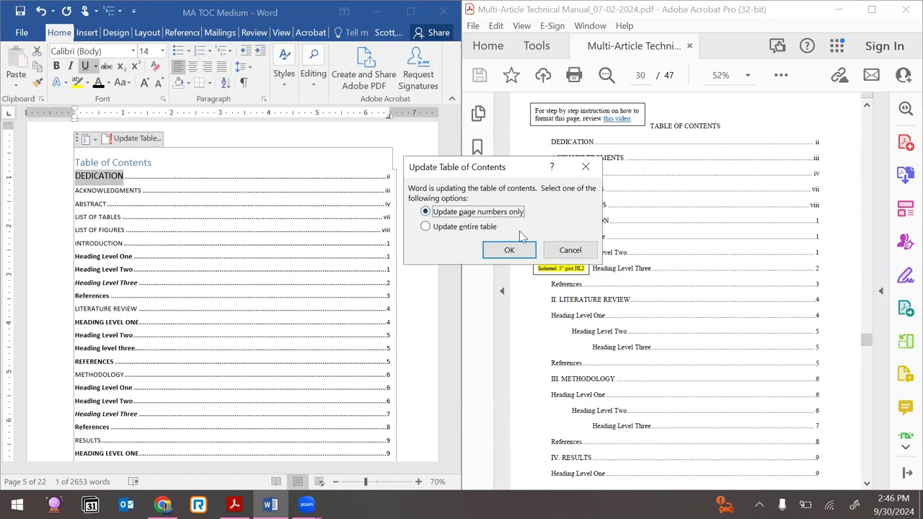
click(510, 251)
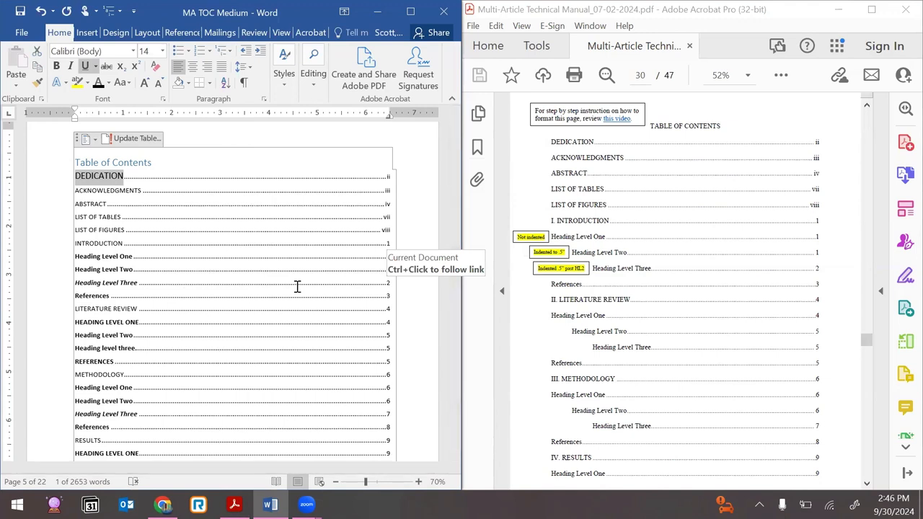
scroll(228, 236, down, 10)
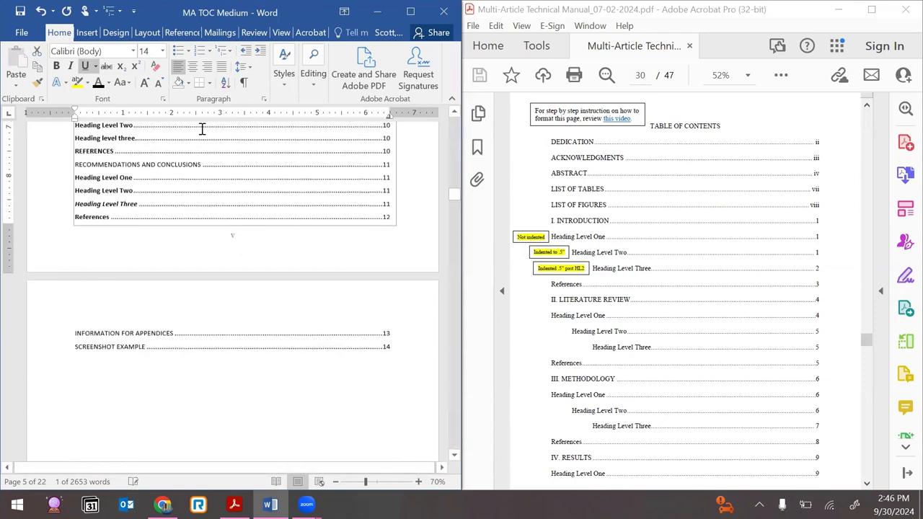
scroll(152, 204, up, 10)
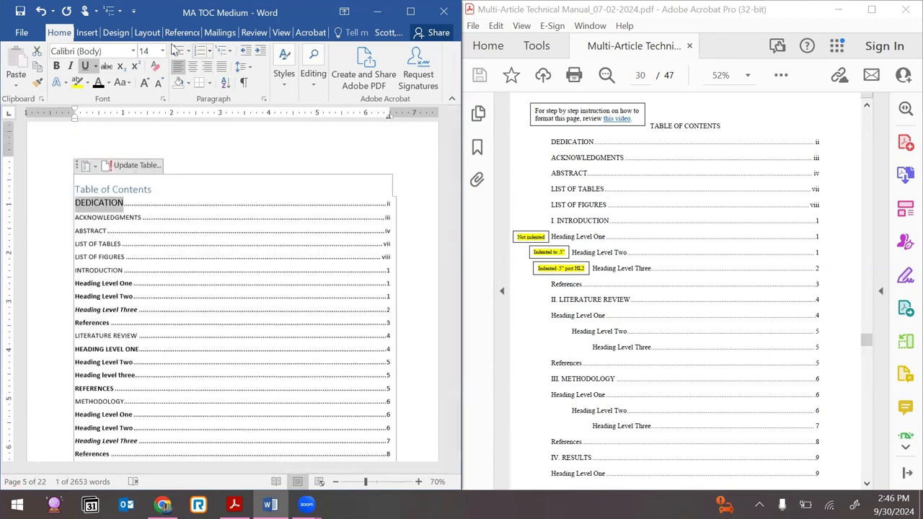
Format the whole table of contents, from its title to the last appendix entry, as black 12 pt Times New Roman
click(163, 219)
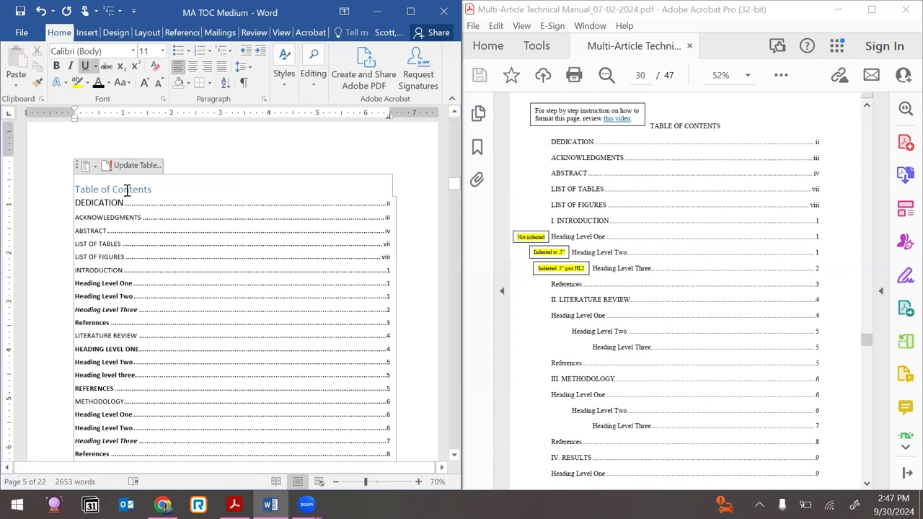
click(113, 188)
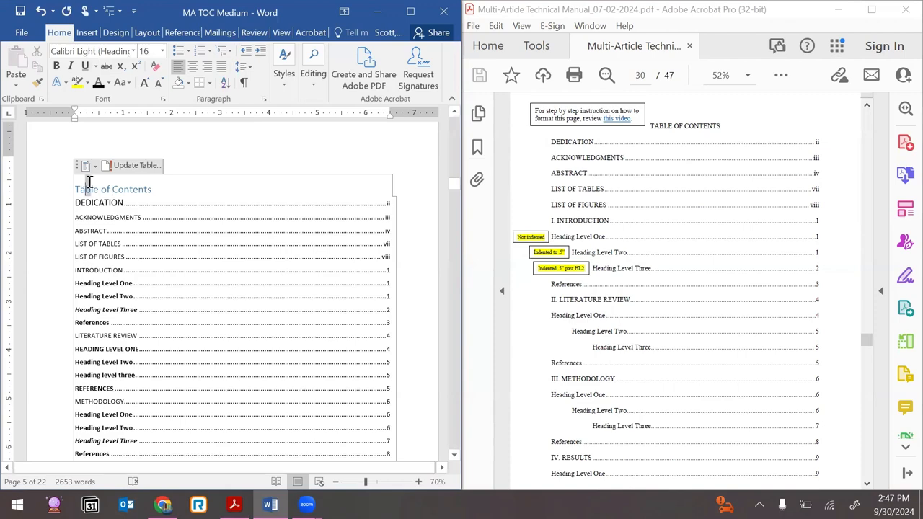
drag(104, 213, 136, 240)
scroll(136, 240, down, 3)
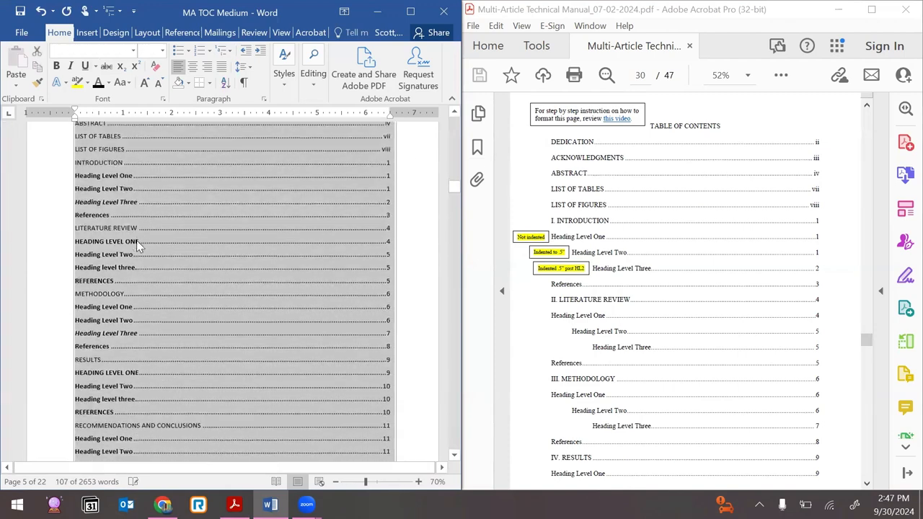
scroll(136, 240, down, 5)
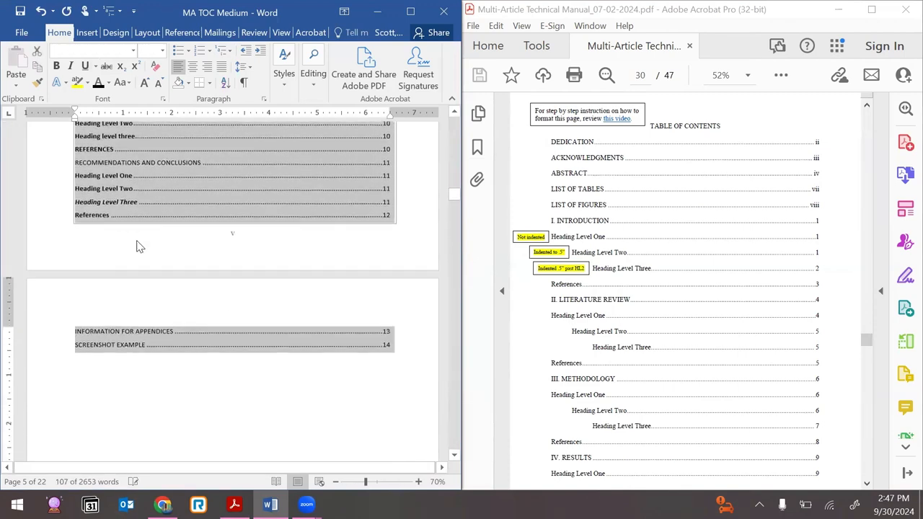
scroll(136, 243, up, 5)
scroll(137, 241, up, 7)
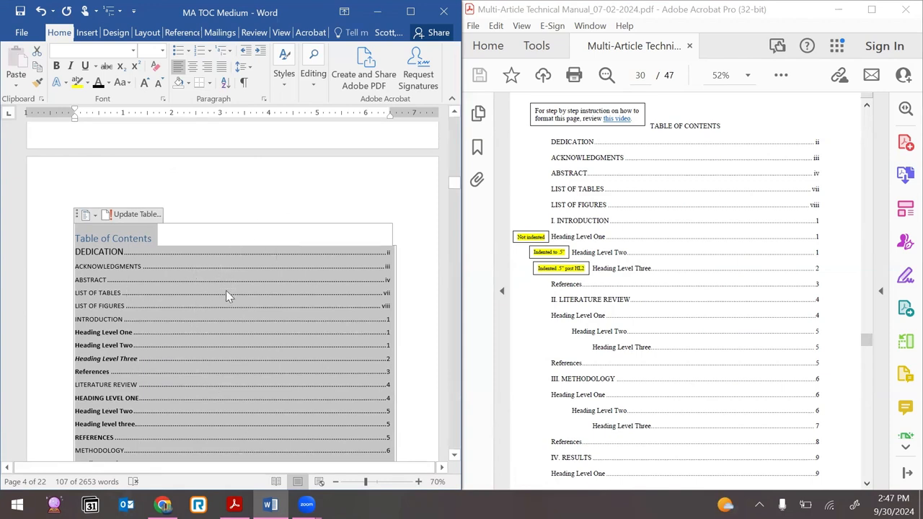
click(135, 52)
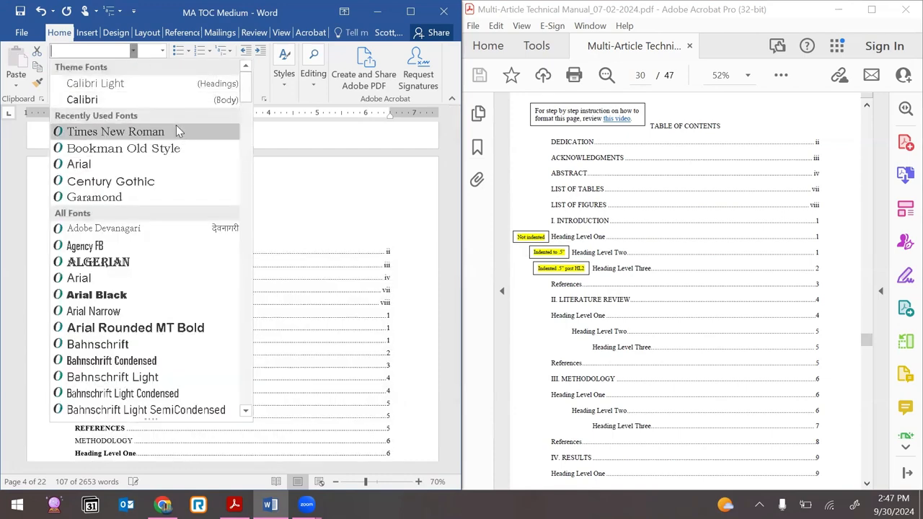
click(175, 129)
click(162, 52)
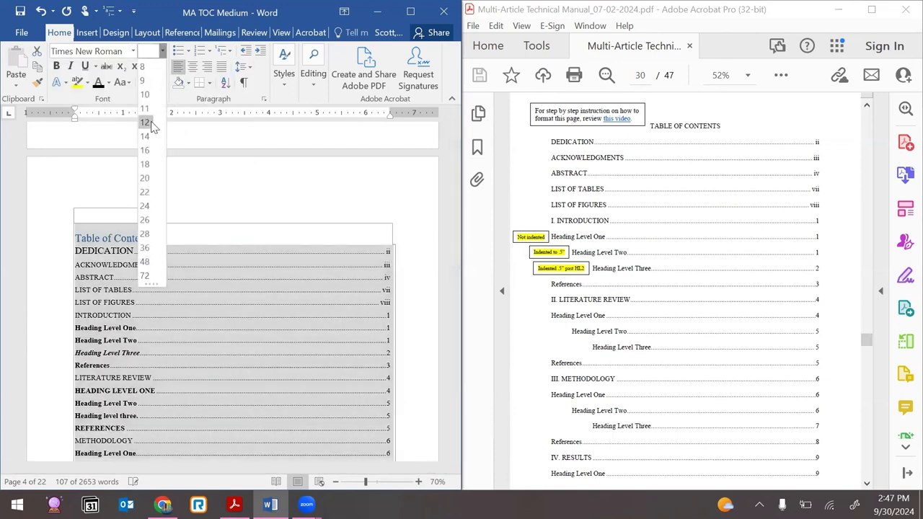
click(151, 129)
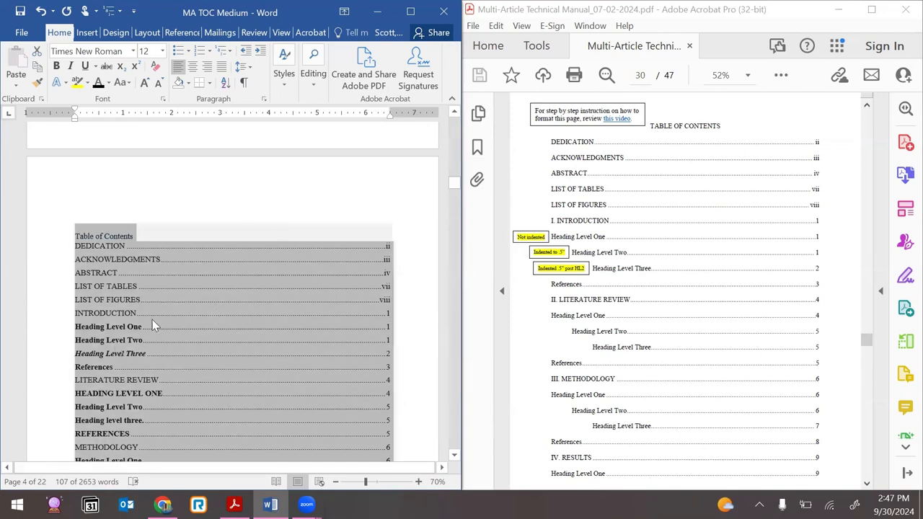
Remove all bold and italic formatting from the table of contents entries
scroll(163, 424, down, 3)
scroll(162, 422, down, 1)
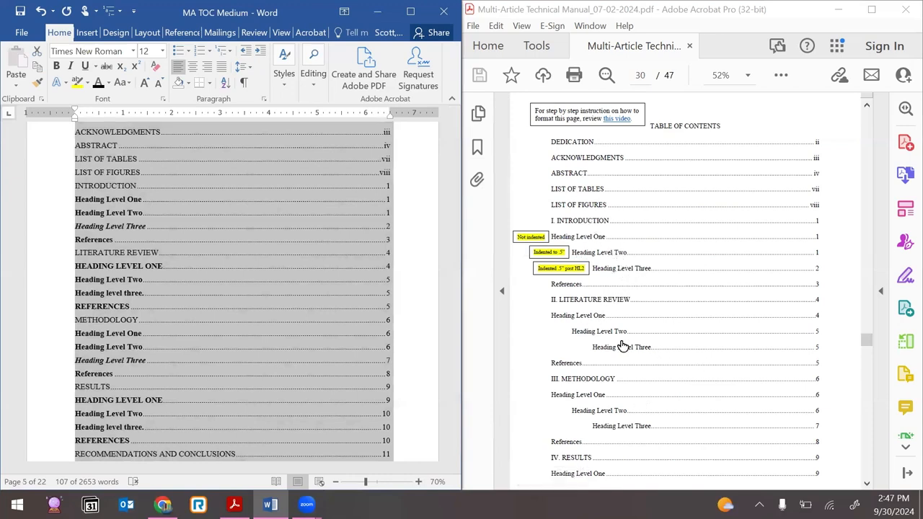
click(57, 67)
click(56, 66)
click(71, 67)
click(71, 66)
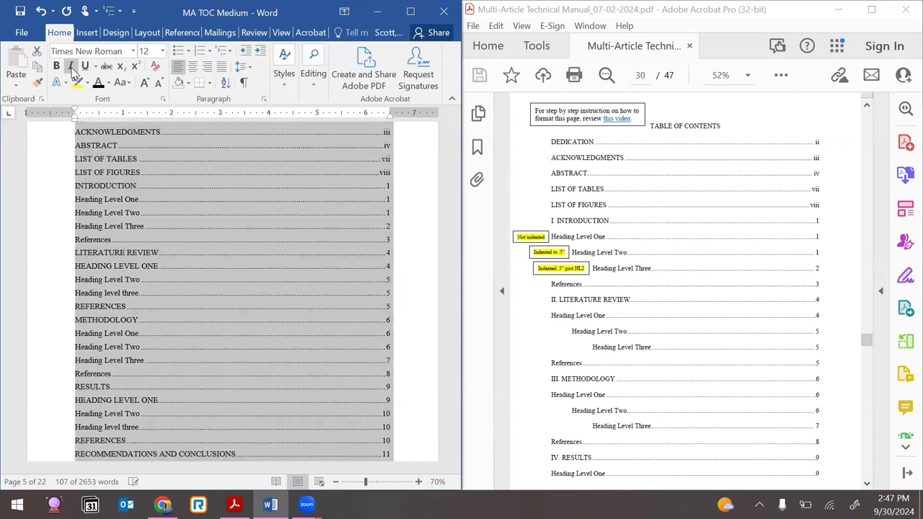
scroll(233, 406, up, 2)
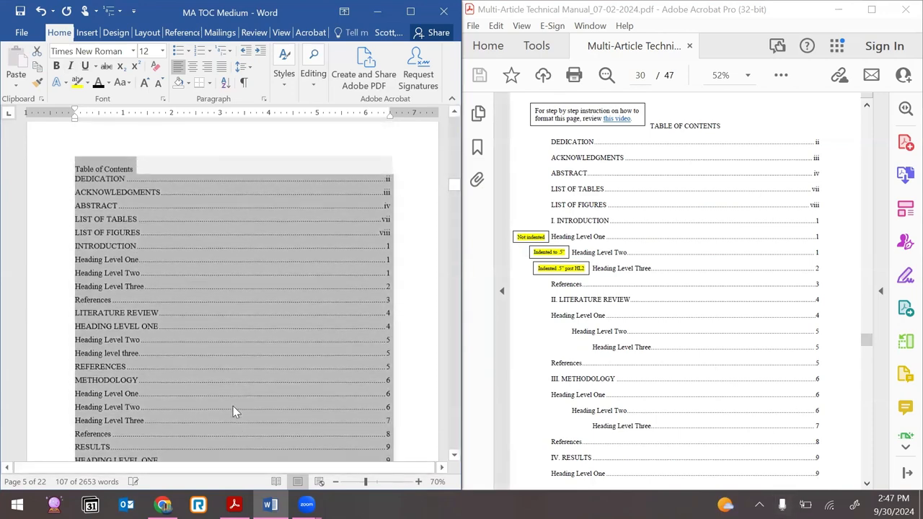
scroll(226, 391, down, 4)
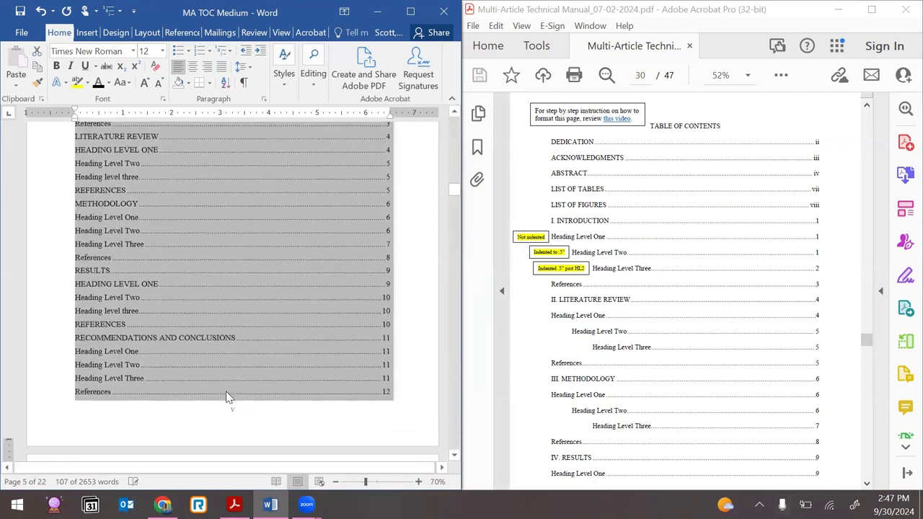
scroll(226, 396, down, 4)
scroll(226, 392, up, 5)
scroll(226, 391, up, 3)
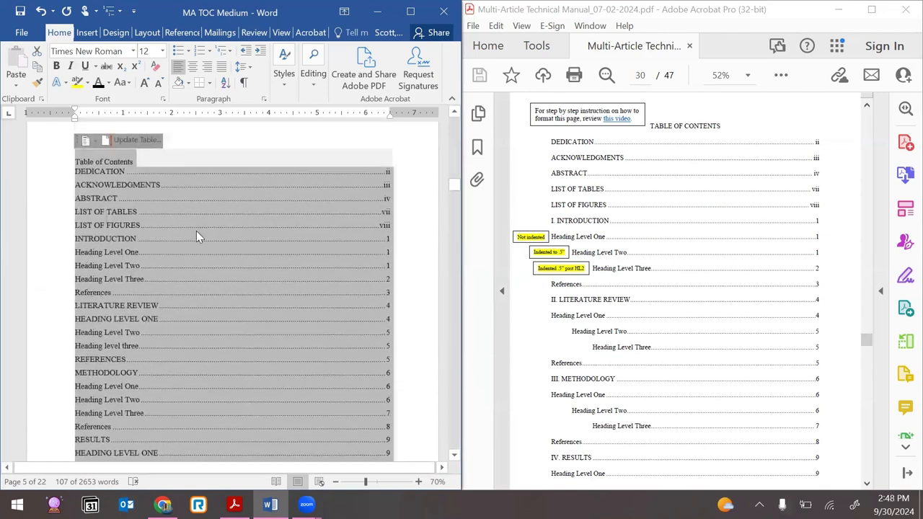
Give the whole table of contents 0 pt spacing before and after, double line spacing, and no added space between paragraphs of the same style
right_click(245, 210)
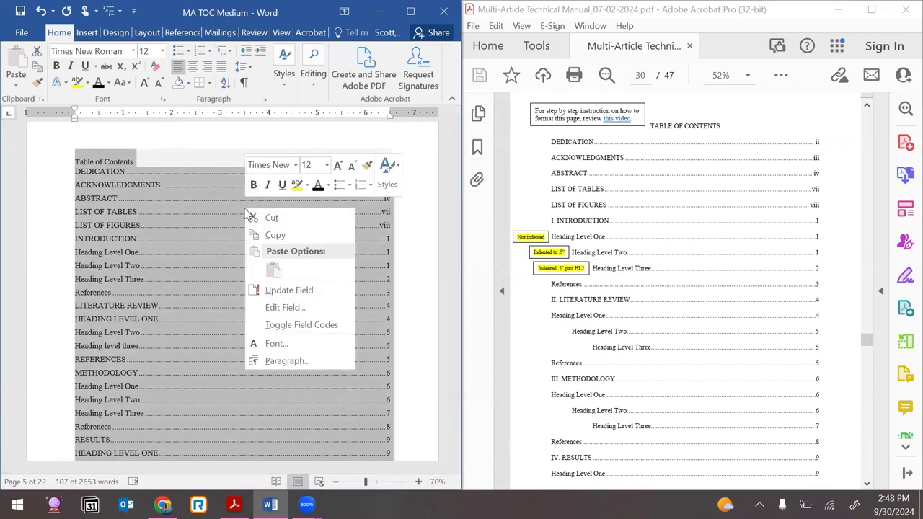
click(290, 361)
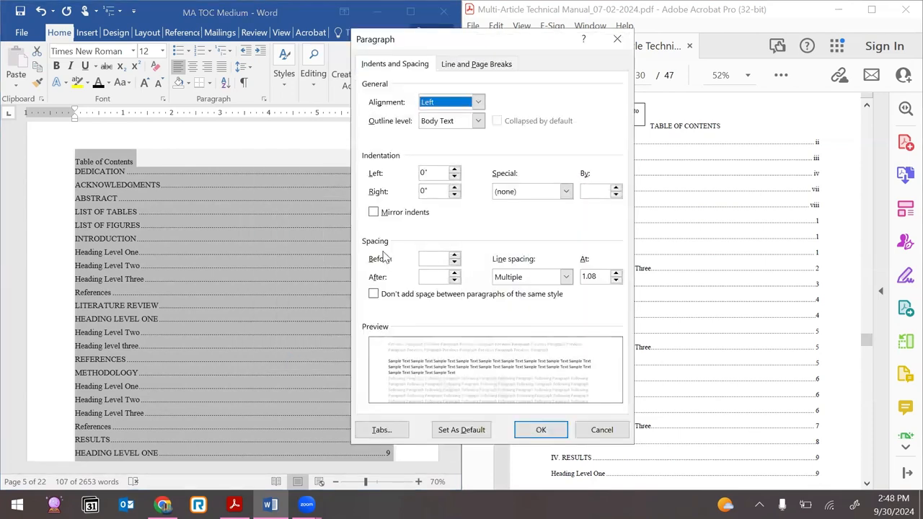
click(455, 262)
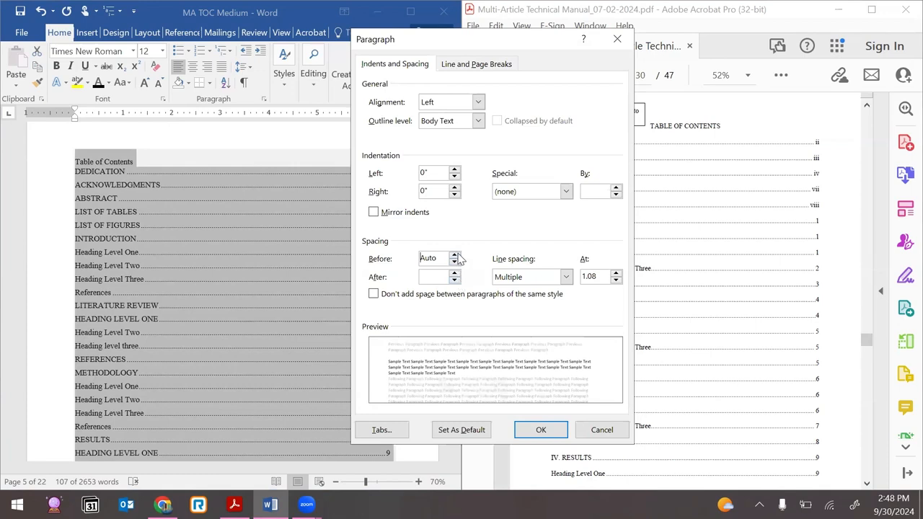
click(456, 256)
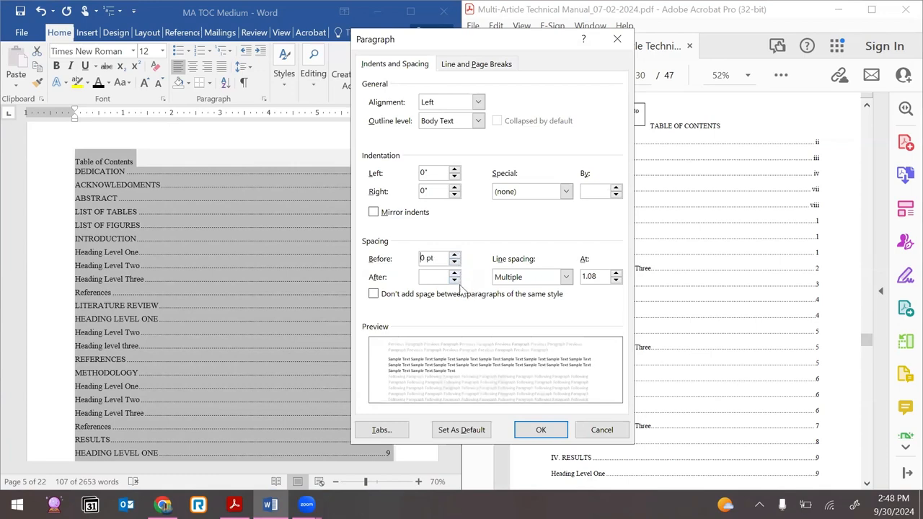
click(455, 281)
click(455, 273)
click(562, 277)
click(528, 311)
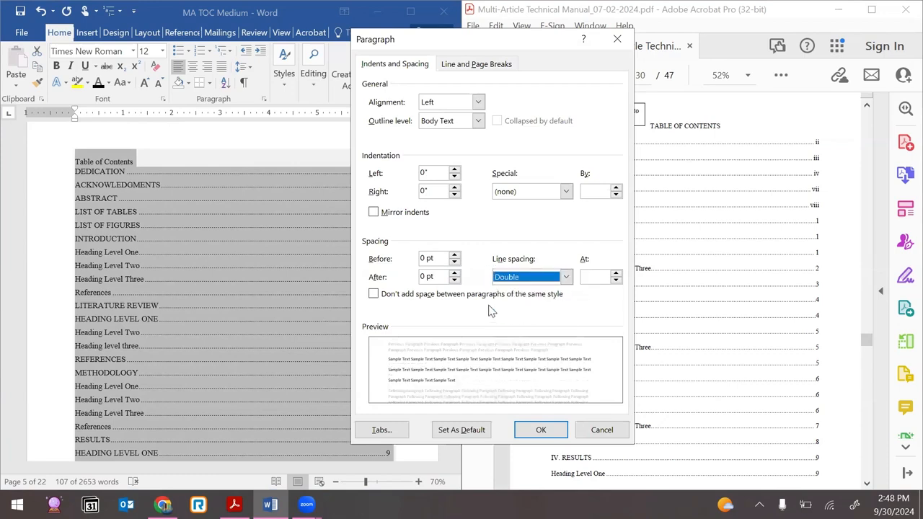
click(374, 296)
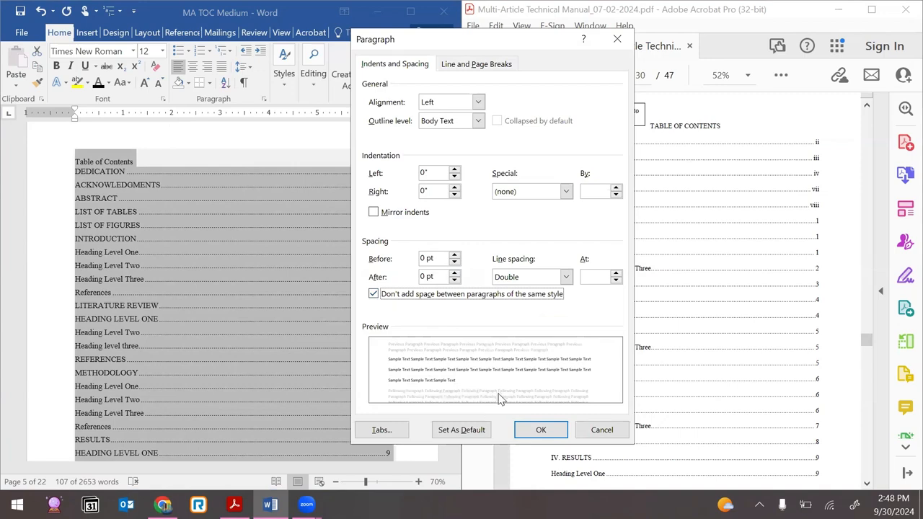
click(541, 431)
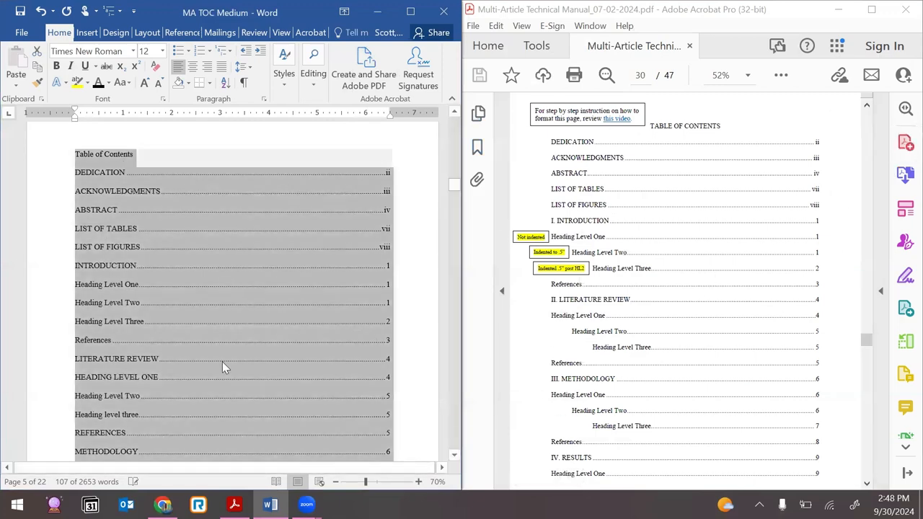
right_click(306, 274)
key(Escape)
click(202, 227)
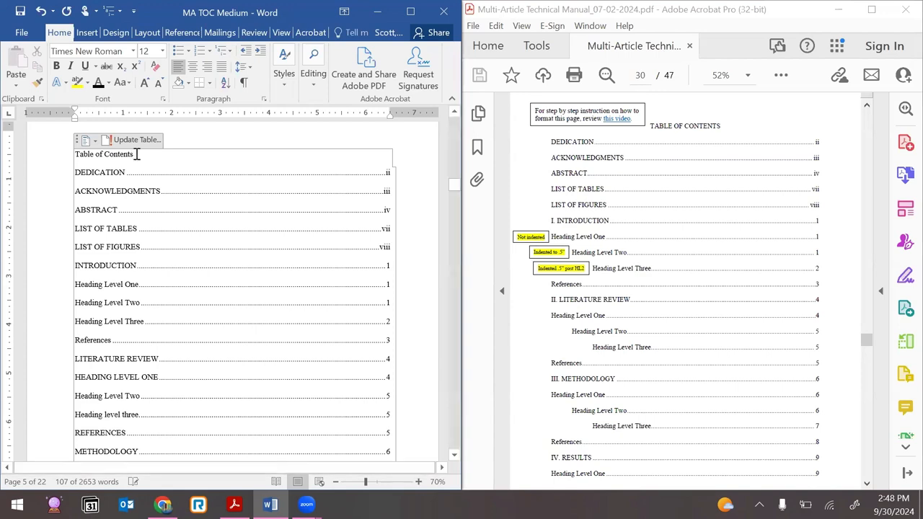
Center the Table of Contents title and change it to uppercase
drag(137, 157, 75, 157)
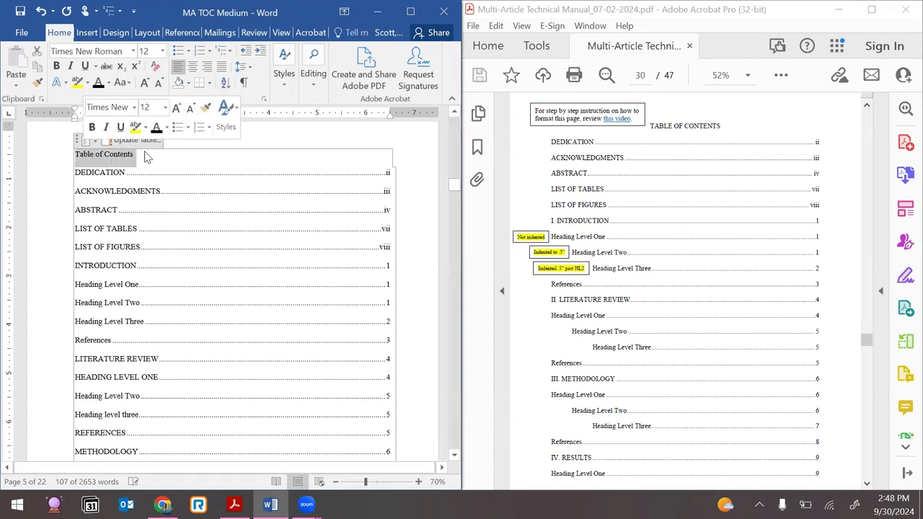
click(193, 66)
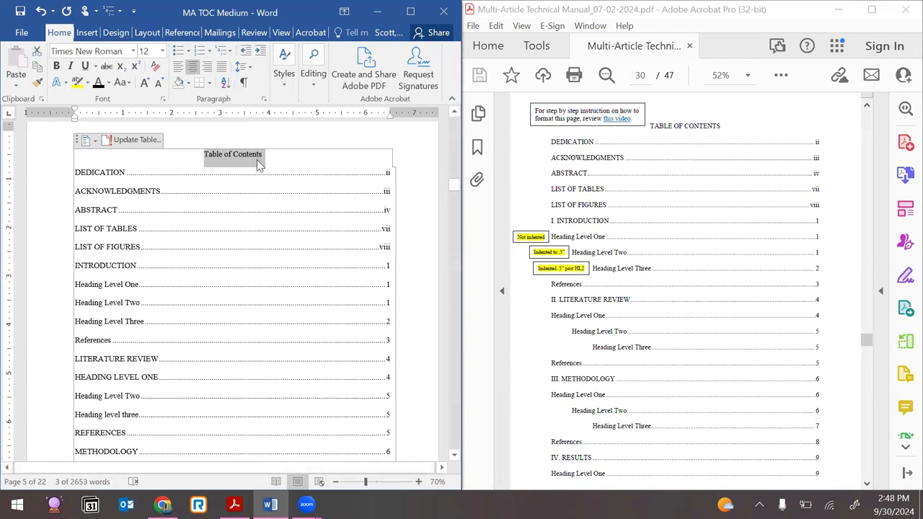
click(127, 80)
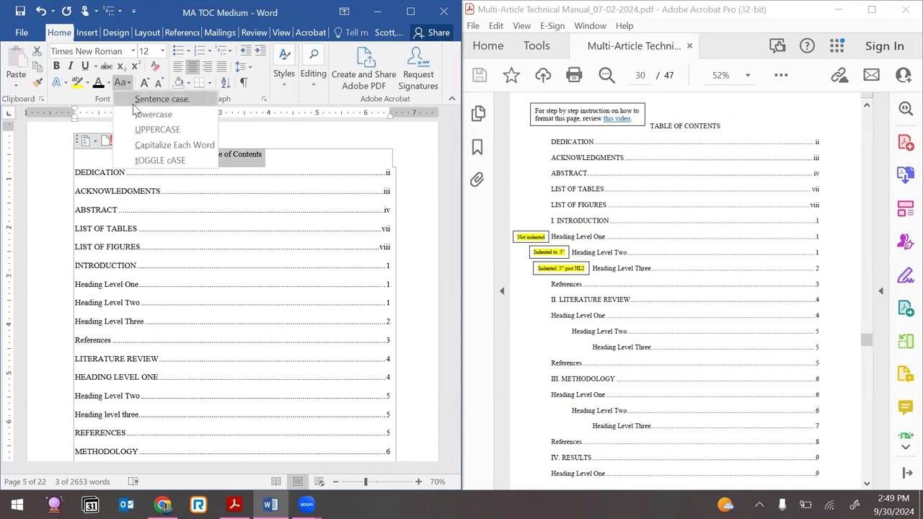
click(153, 128)
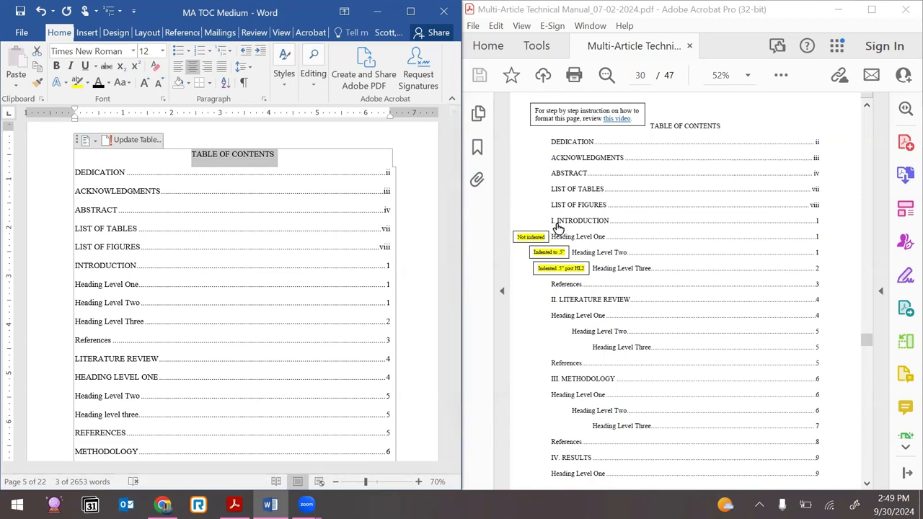
Add the Roman numerals I., II. and III. before the INTRODUCTION, LITERATURE REVIEW and METHODOLOGY entries
click(75, 265)
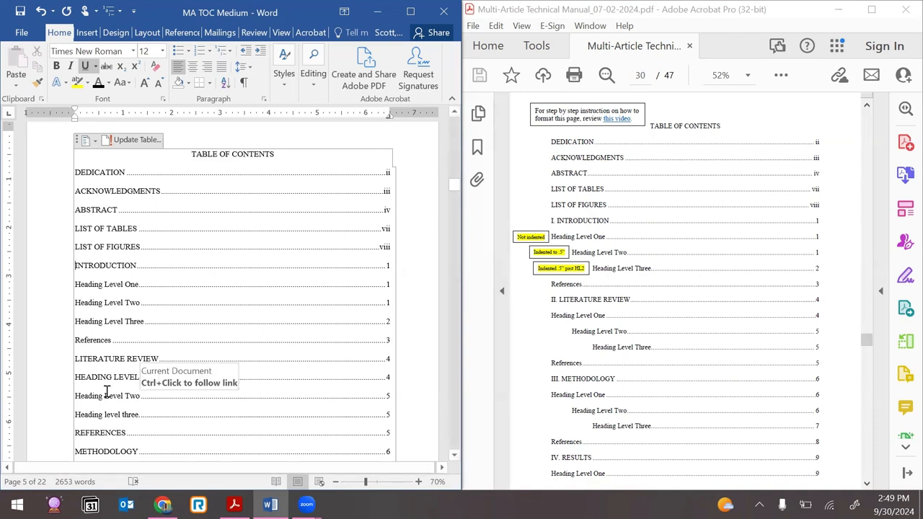
text(I)
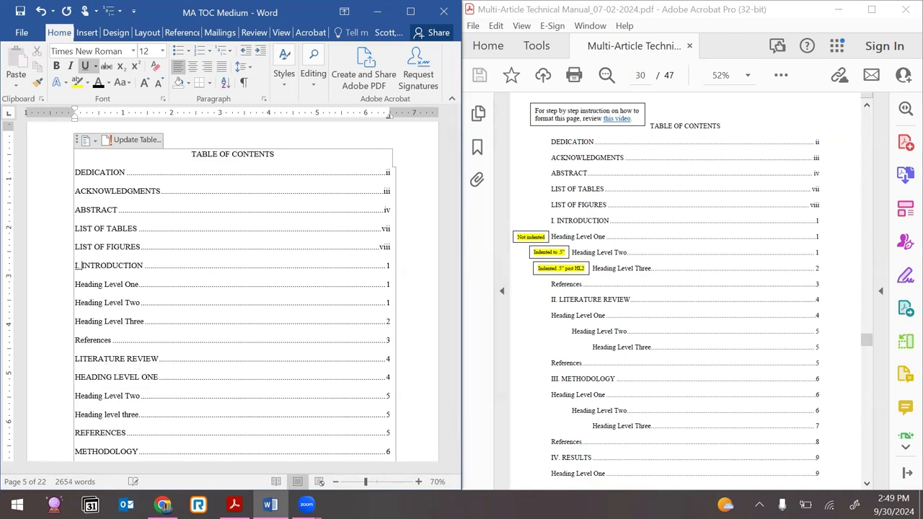
click(75, 358)
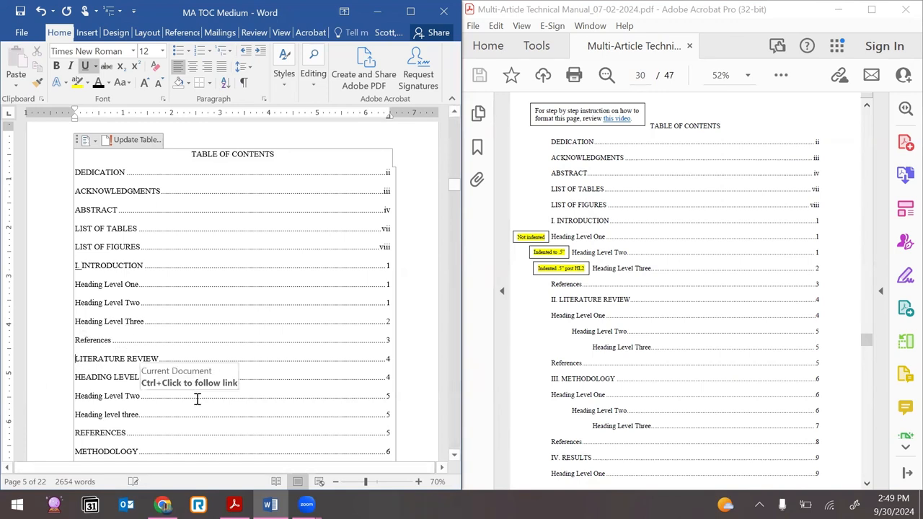
text(II.)
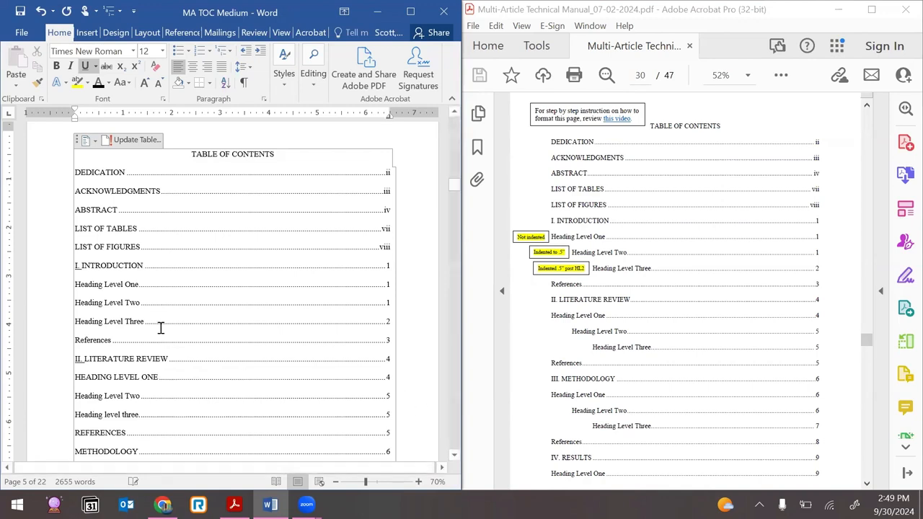
scroll(160, 328, down, 2)
scroll(161, 328, down, 3)
click(75, 268)
text(III)
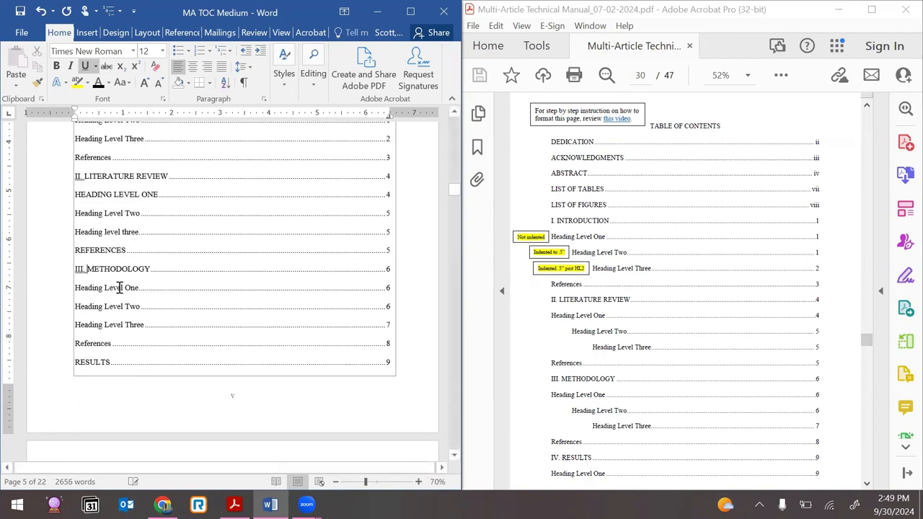
Add the Roman numerals IV. and V. before the RESULTS and RECOMMENDATIONS AND CONCLUSIONS entries
scroll(171, 276, down, 1)
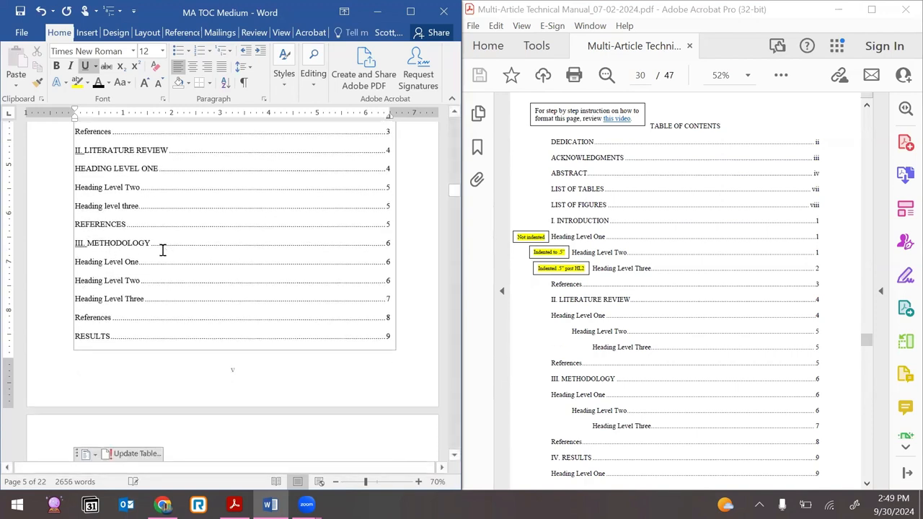
scroll(163, 250, down, 3)
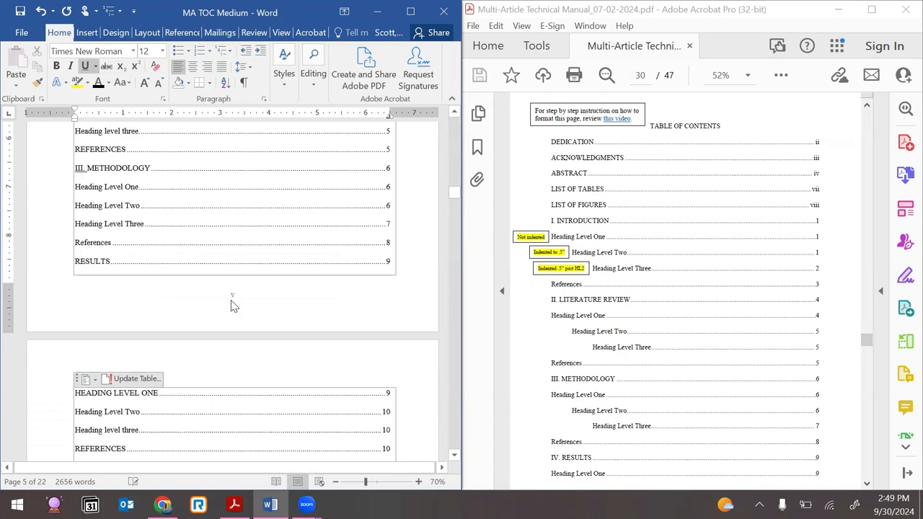
text(IV.)
scroll(232, 289, down, 4)
click(76, 370)
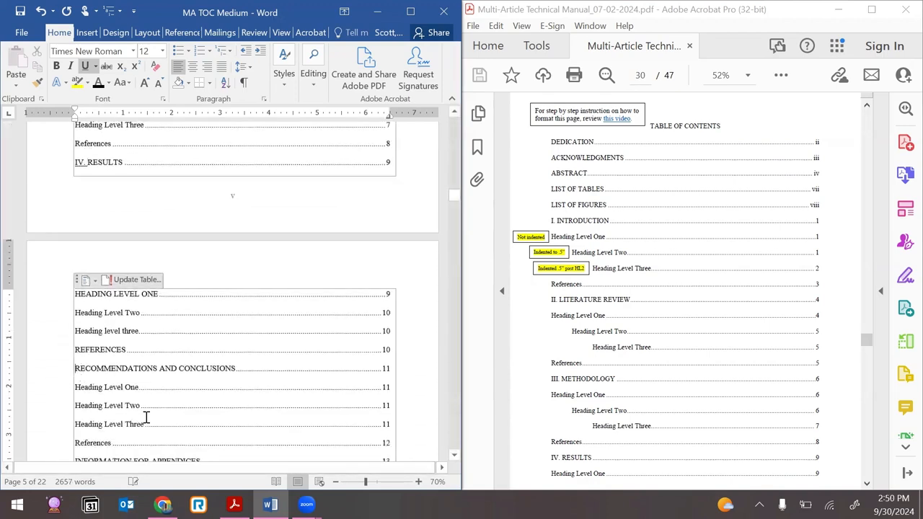
text(V.)
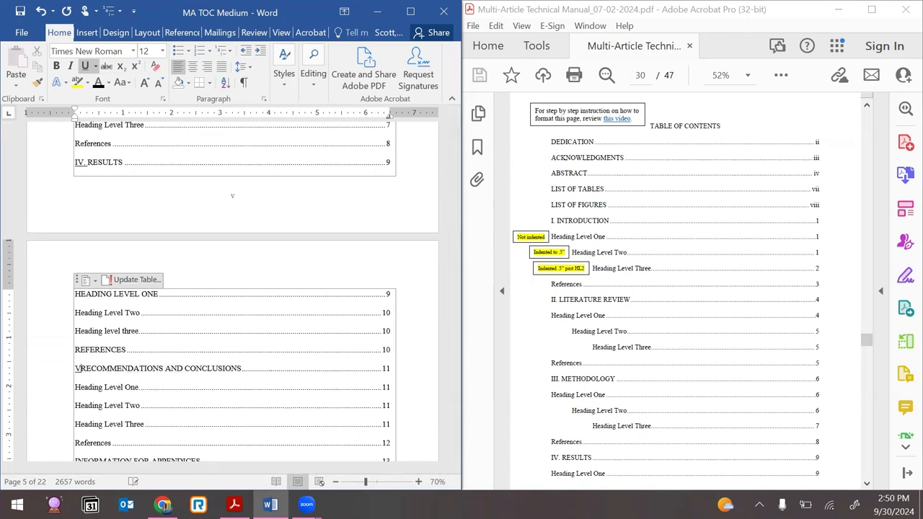
Remove the underline from the Roman numerals of the chapter entries in the table of contents
drag(99, 368, 82, 148)
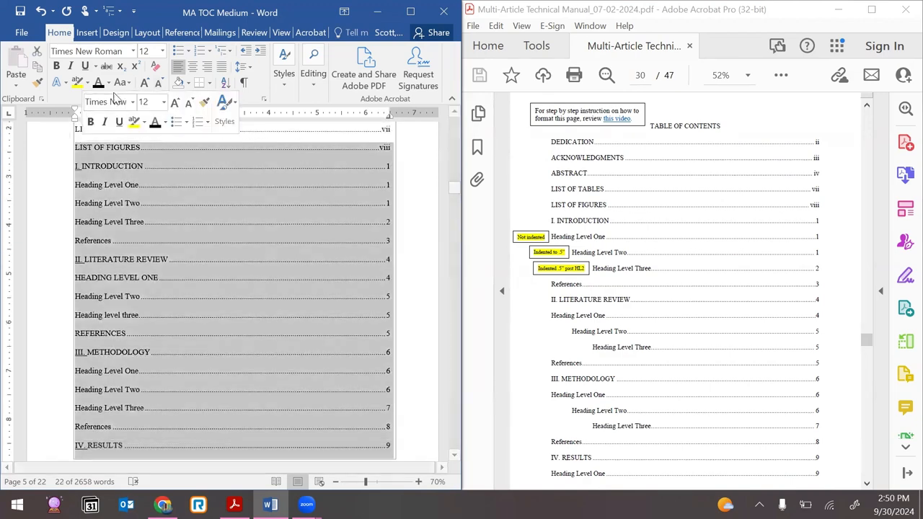
click(85, 66)
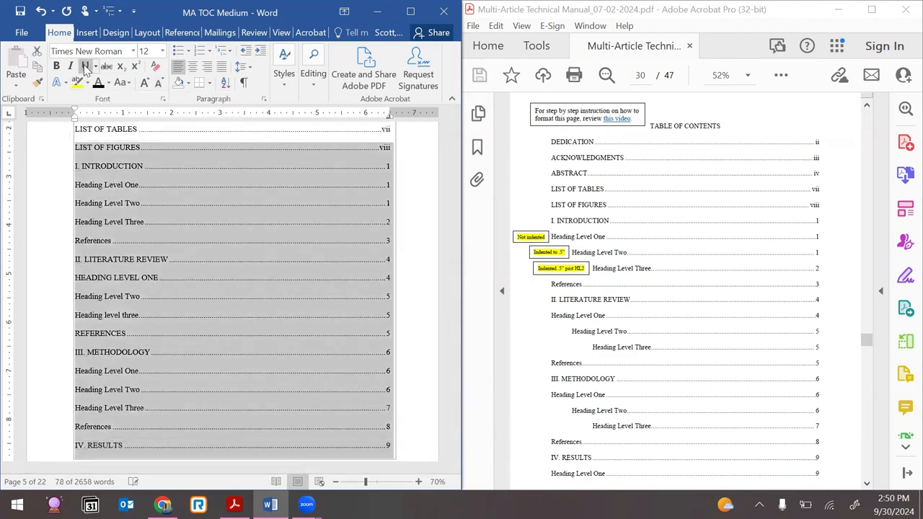
click(88, 167)
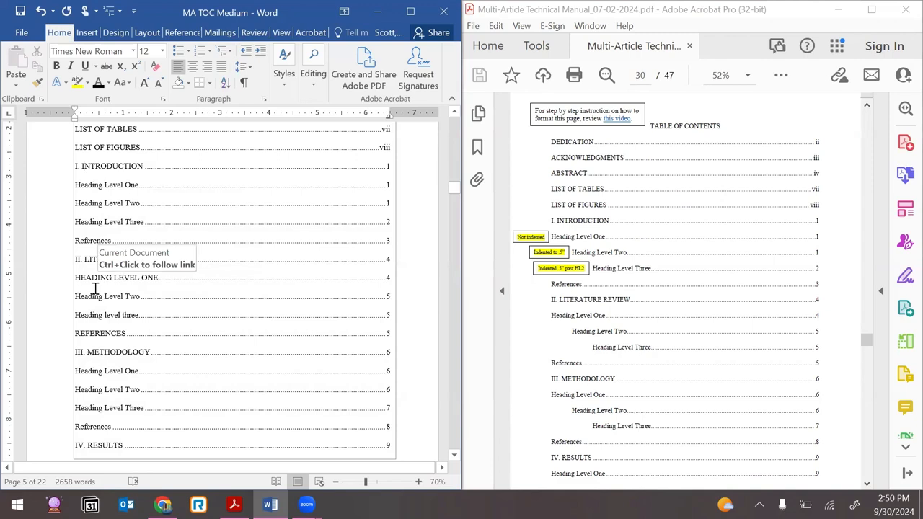
Change the HEADING LEVEL ONE entry under II. LITERATURE REVIEW to title case, reading Heading Level One
scroll(95, 285, down, 1)
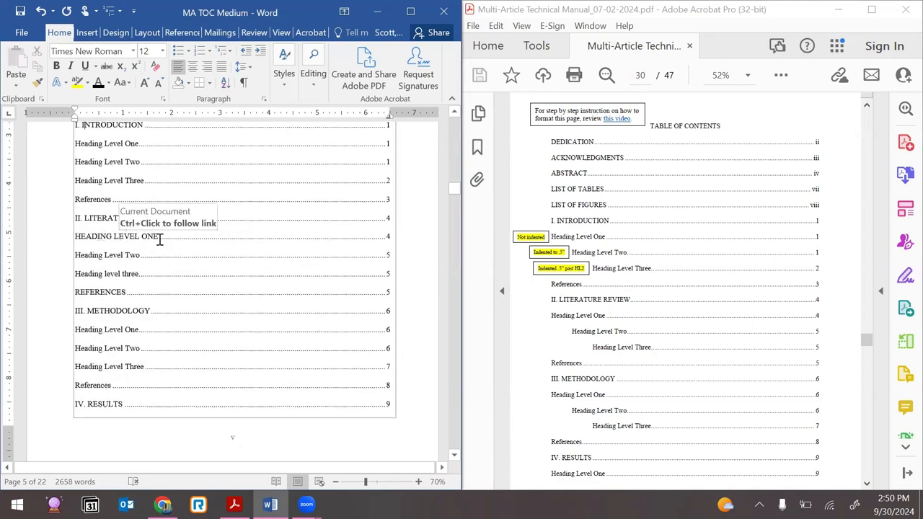
shift+click(75, 238)
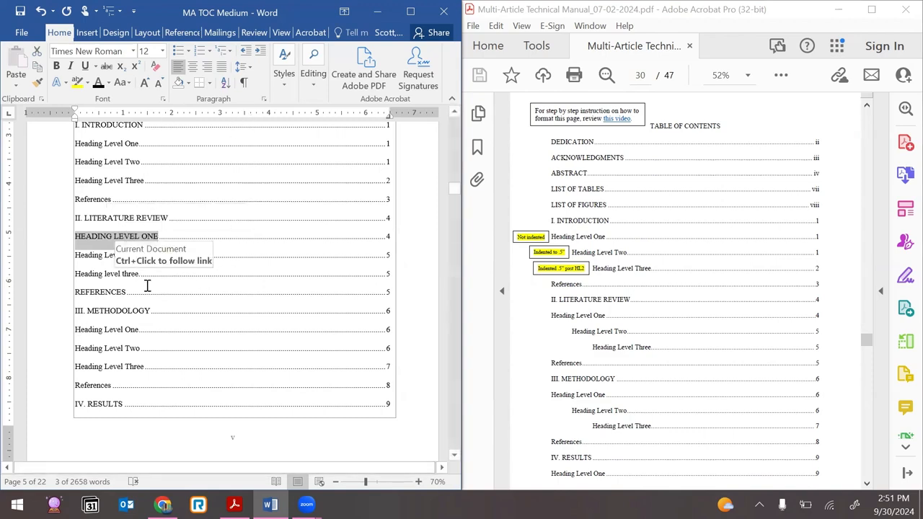
click(121, 83)
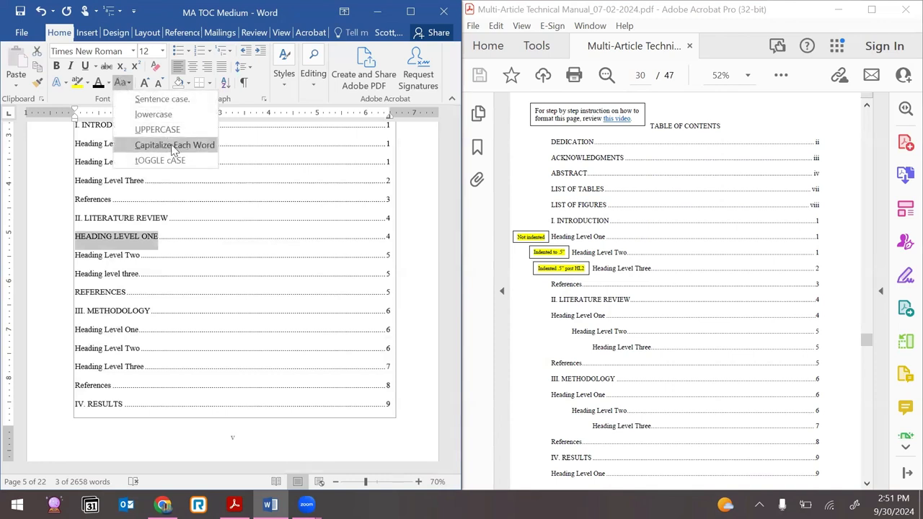
click(126, 84)
click(123, 84)
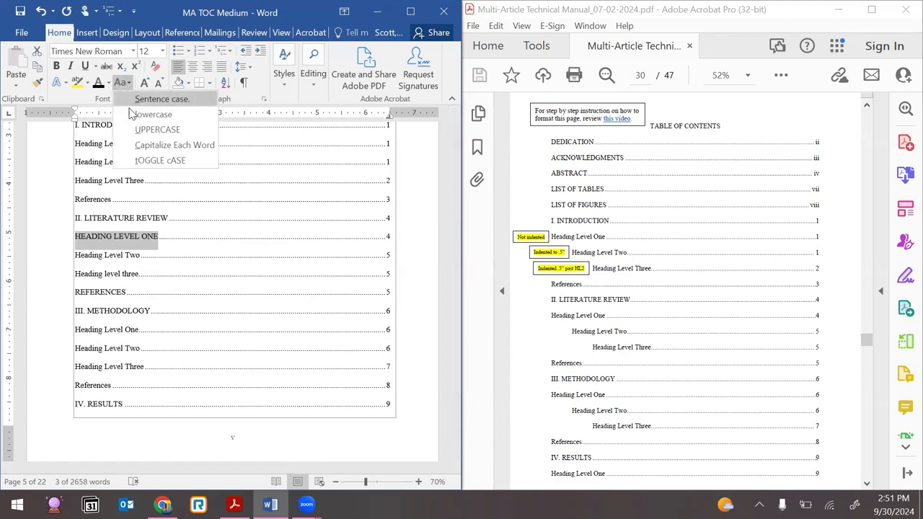
click(158, 145)
click(96, 237)
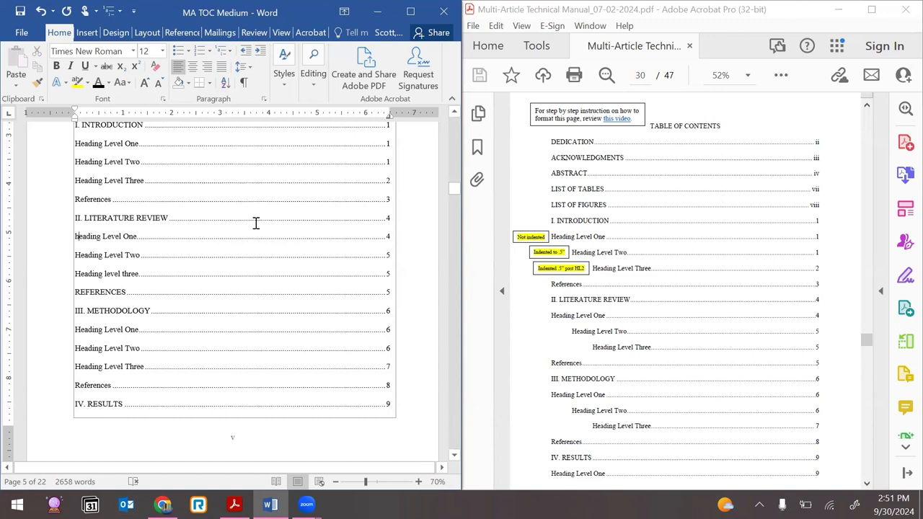
key(BackSpace)
text(H)
Capitalize each word of "level three" in the third-level entry under II. LITERATURE REVIEW
drag(132, 273, 104, 273)
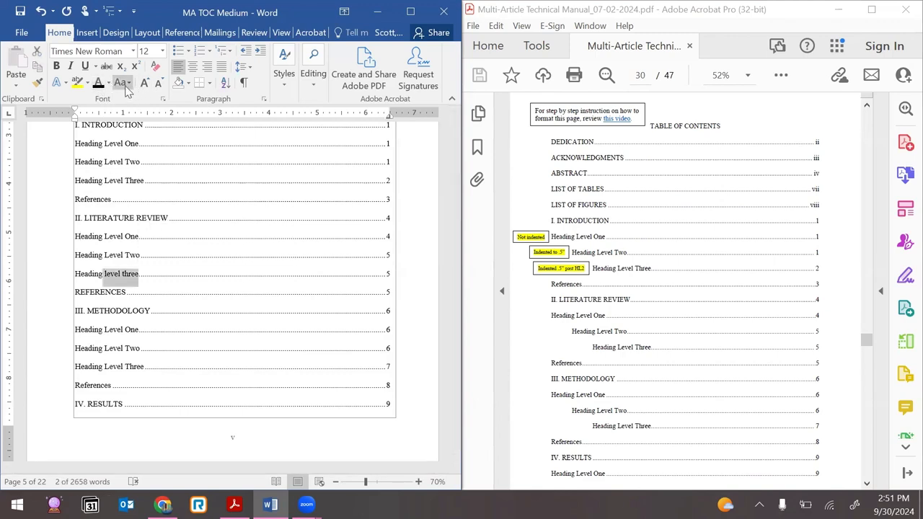
click(125, 85)
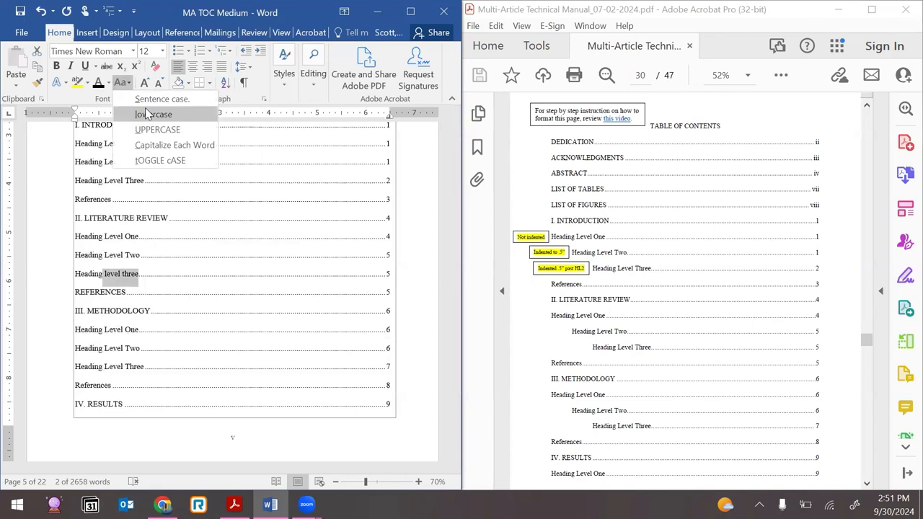
click(209, 148)
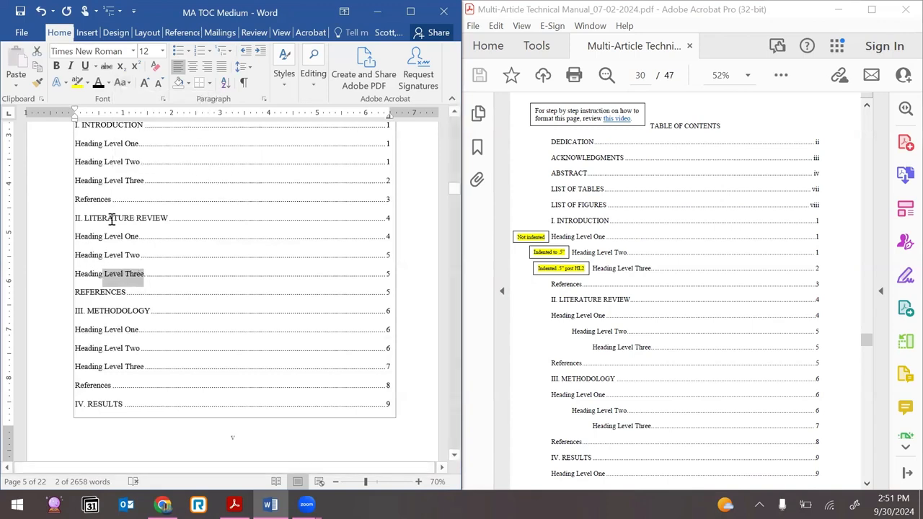
click(116, 275)
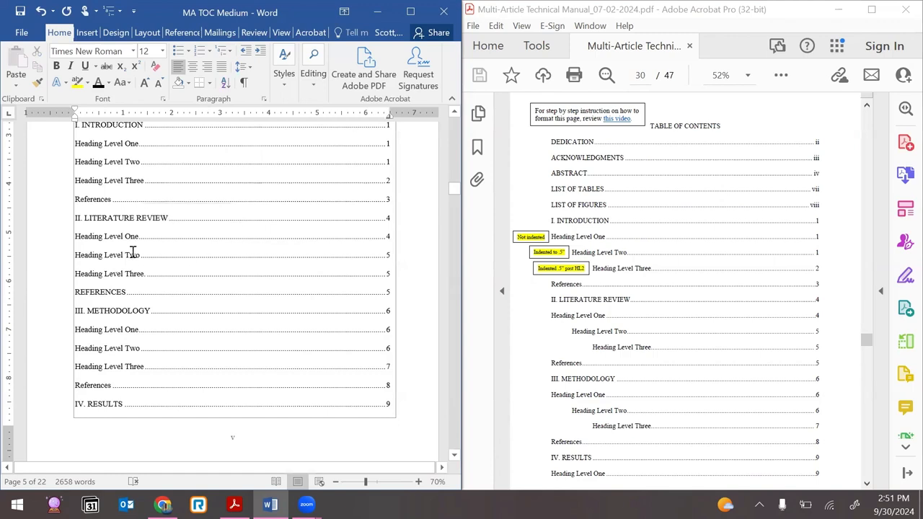
Change the REFERENCES entry under II. LITERATURE REVIEW to title case, reading References
double_click(113, 292)
click(121, 82)
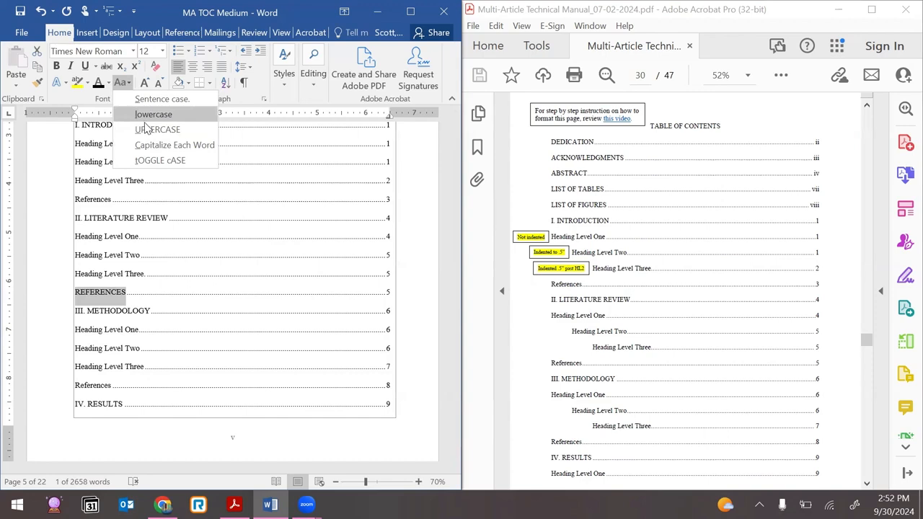
click(198, 146)
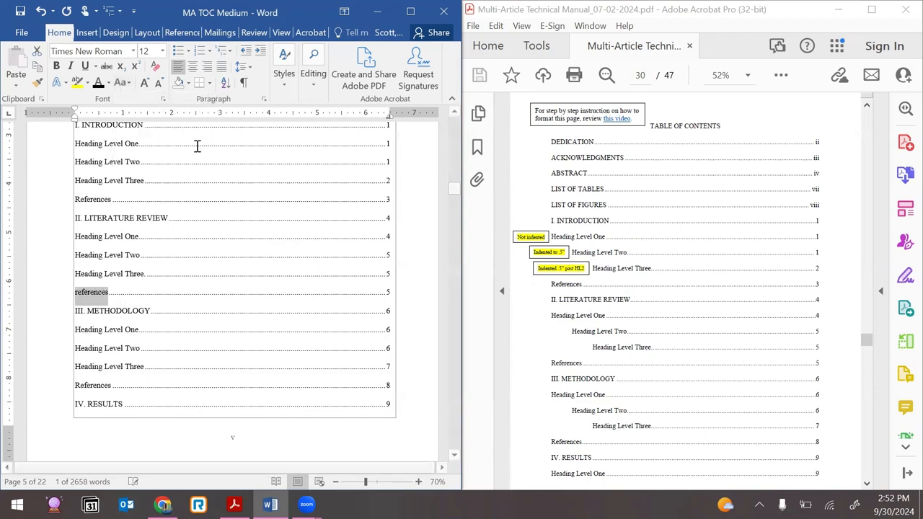
click(82, 292)
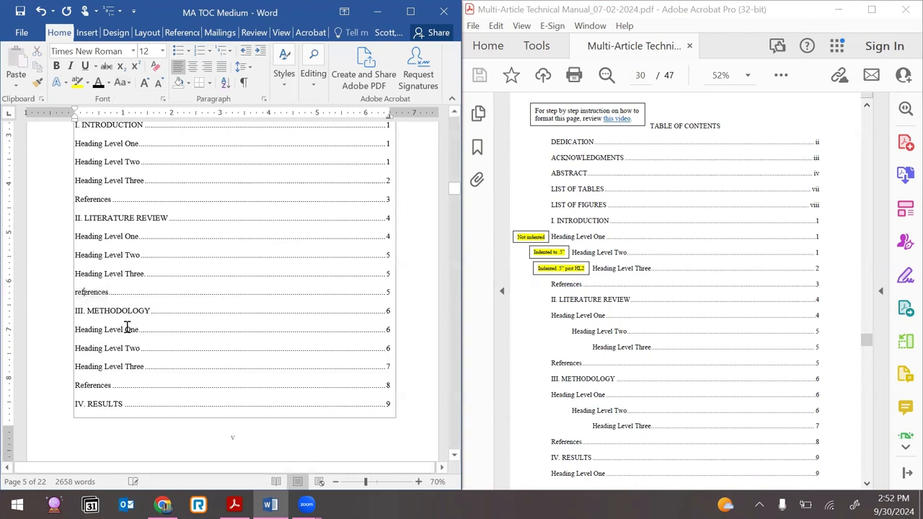
key(Delete)
text(R)
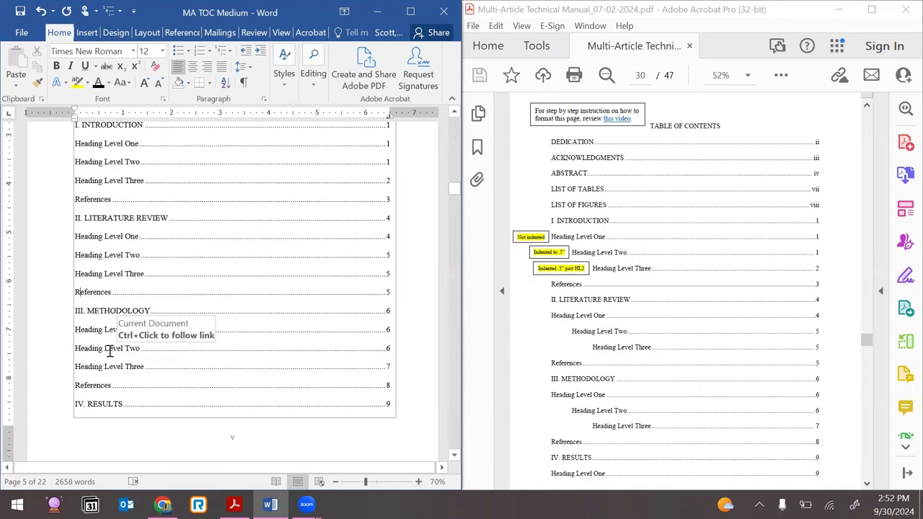
Change the HEADING LEVEL ONE entry under IV. RESULTS to title case, reading Heading Level One
scroll(110, 351, down, 6)
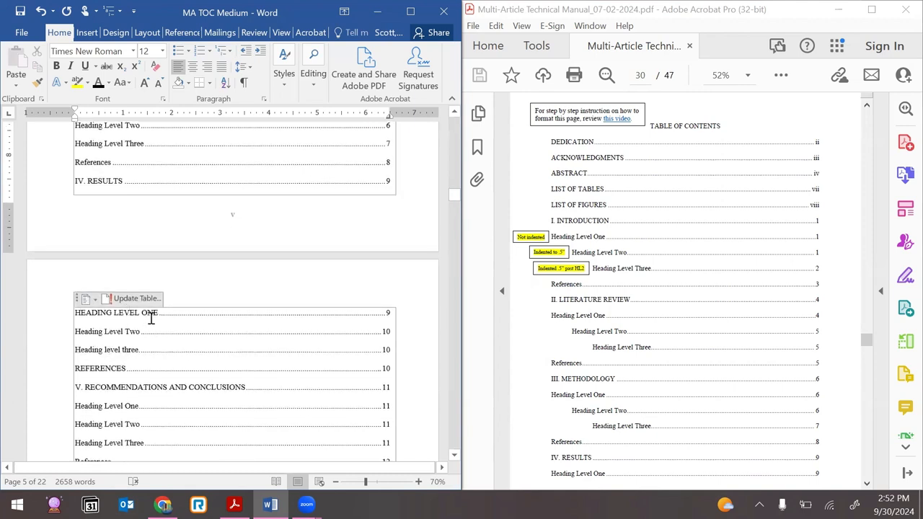
drag(77, 313, 157, 314)
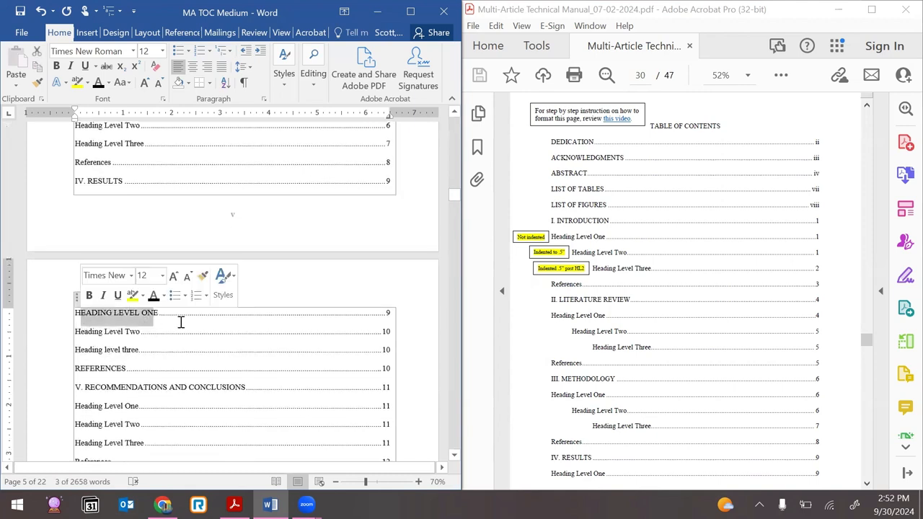
click(160, 313)
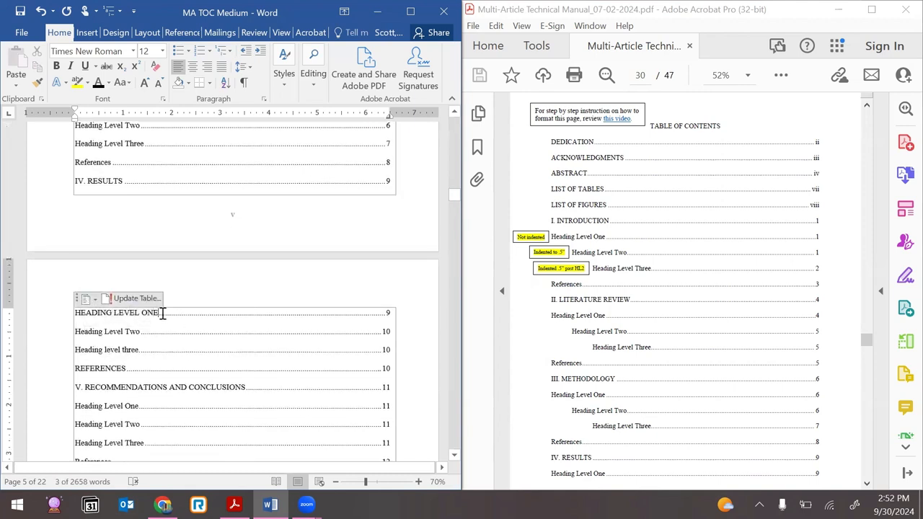
shift+click(78, 315)
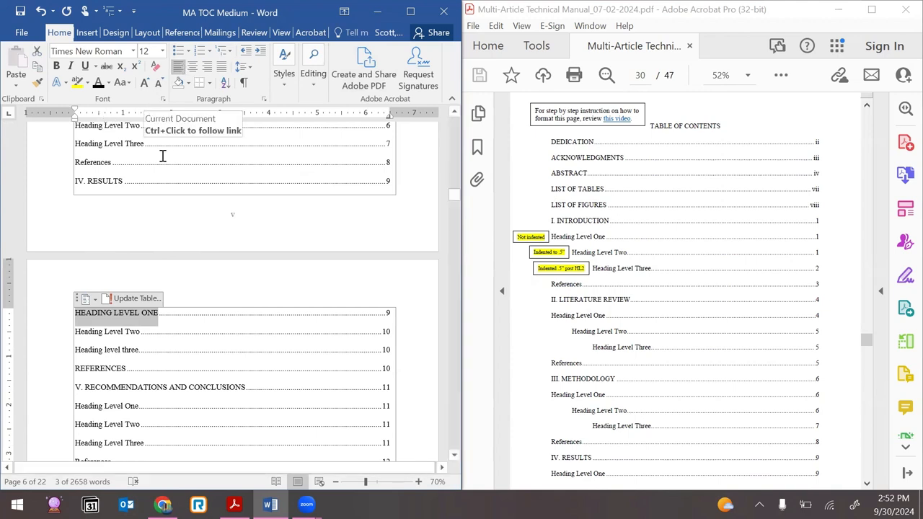
click(122, 82)
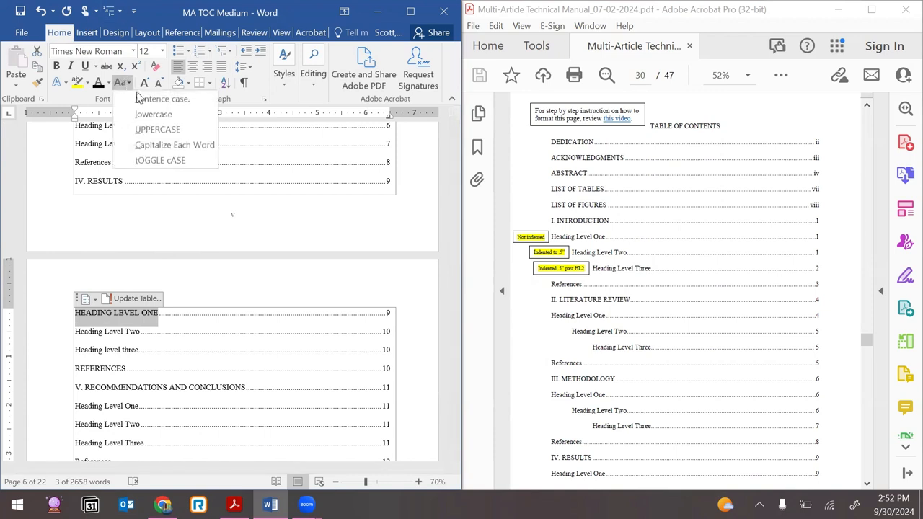
click(162, 145)
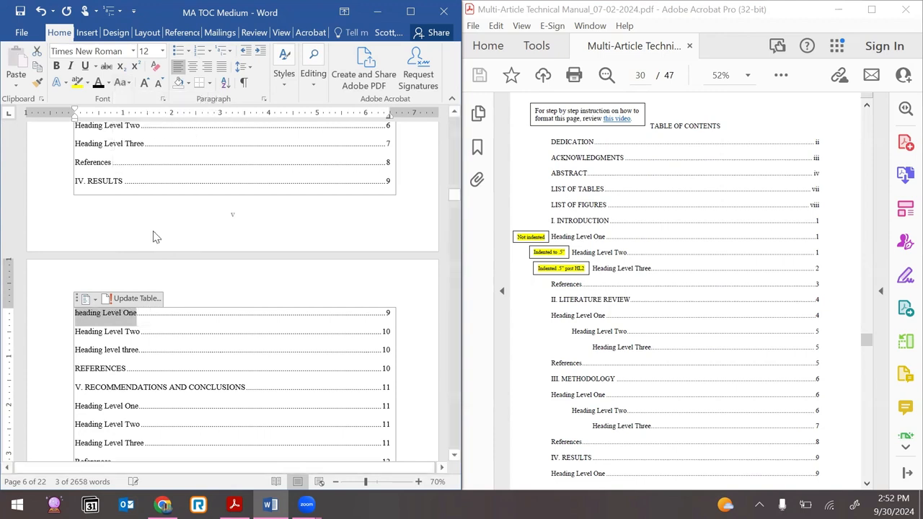
click(80, 316)
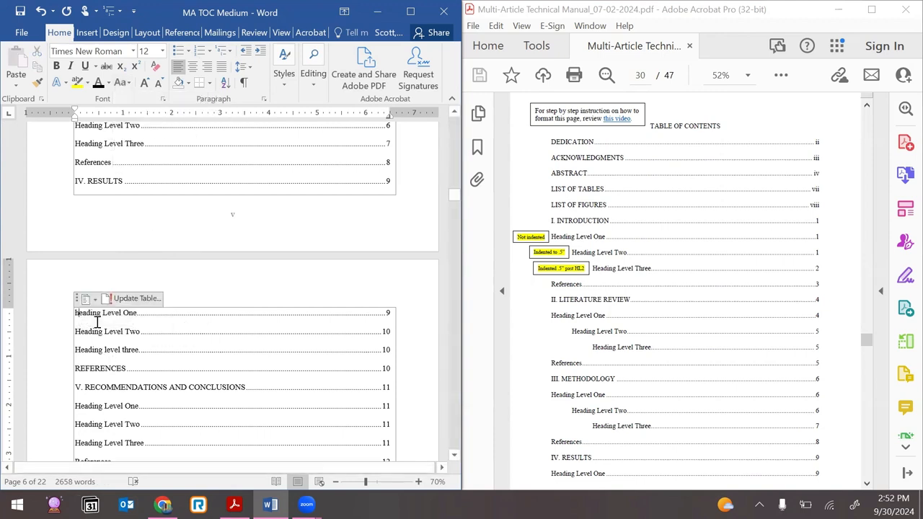
key(BackSpace)
text(H)
Capitalize each word of "level three" in the third-level entry under IV. RESULTS
drag(140, 351, 103, 353)
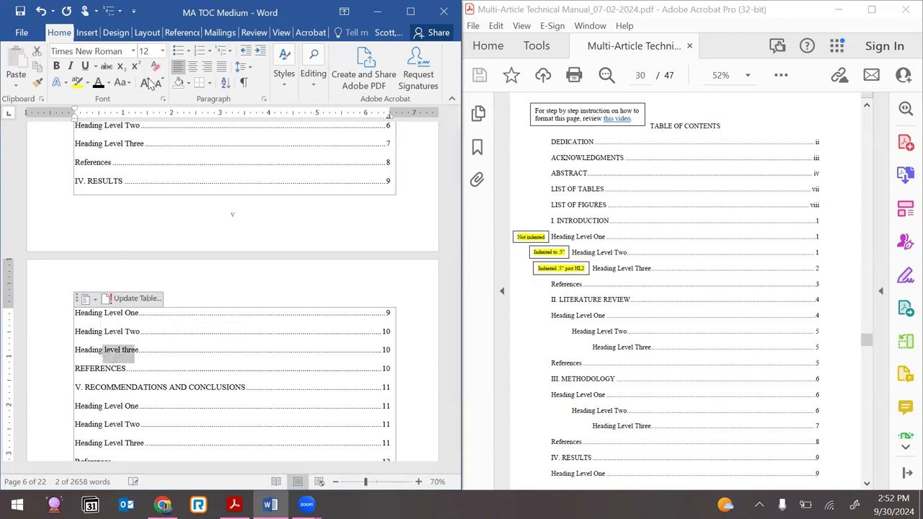
click(122, 83)
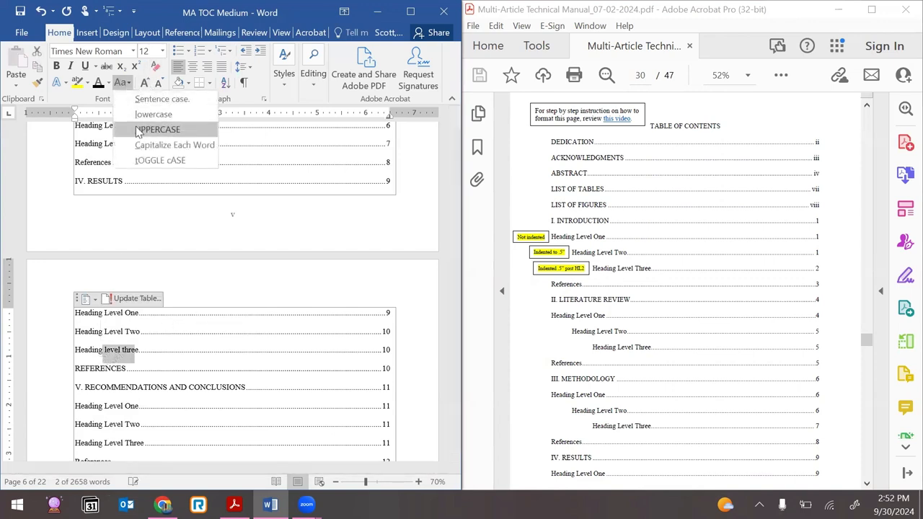
click(180, 145)
Change the REFERENCES entry under IV. RESULTS to title case, reading References
scroll(178, 342, down, 1)
scroll(178, 341, down, 1)
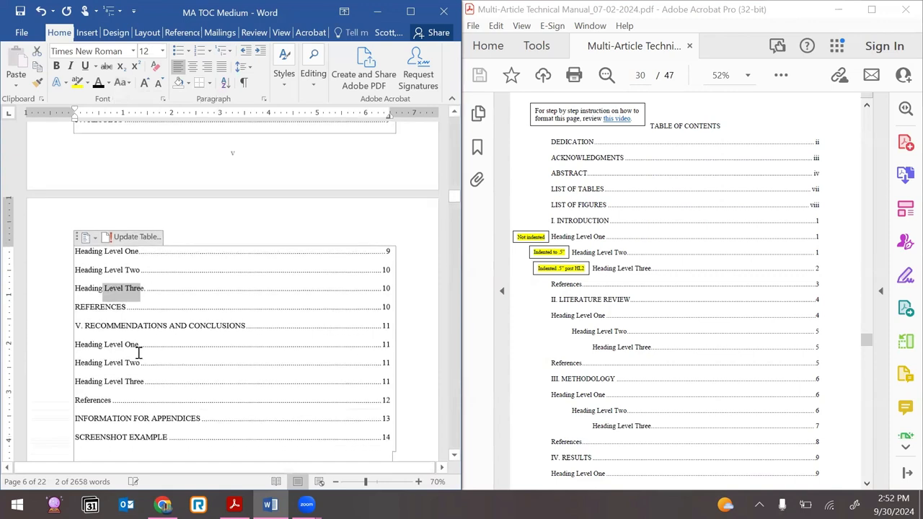
double_click(94, 306)
click(120, 83)
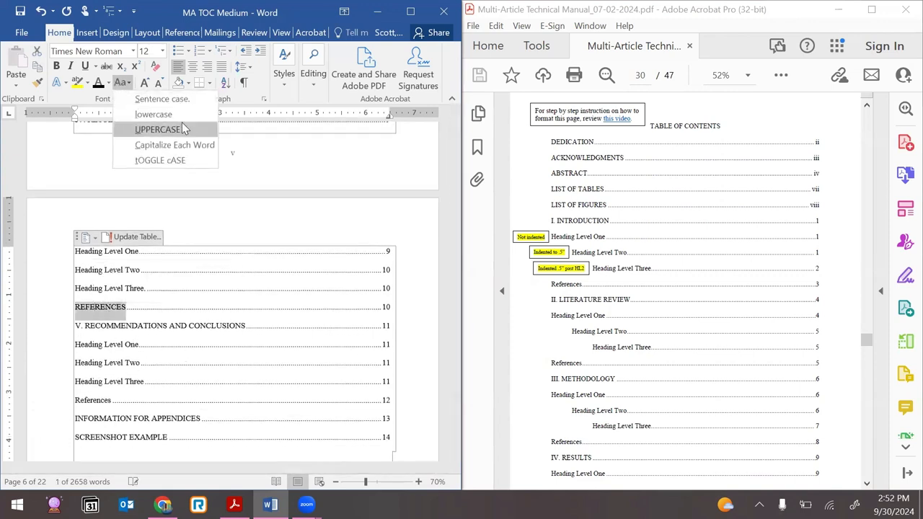
click(181, 146)
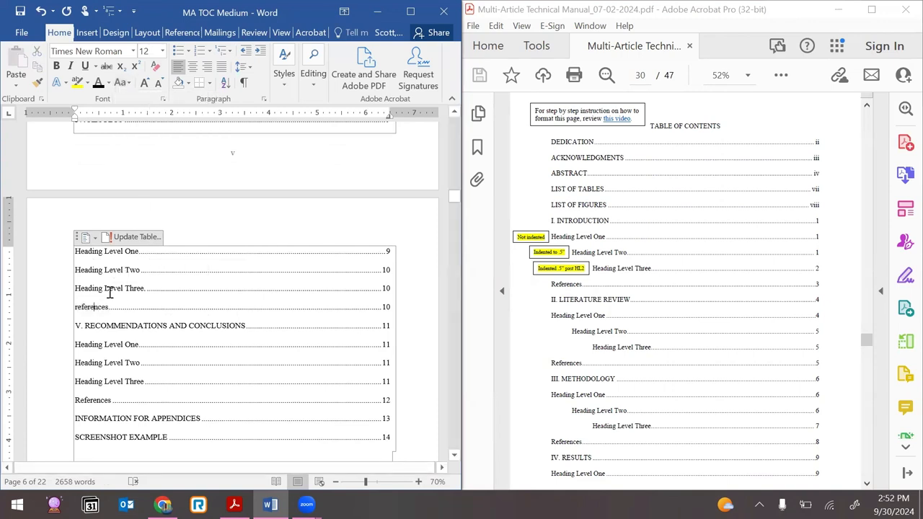
key(BackSpace)
text(R)
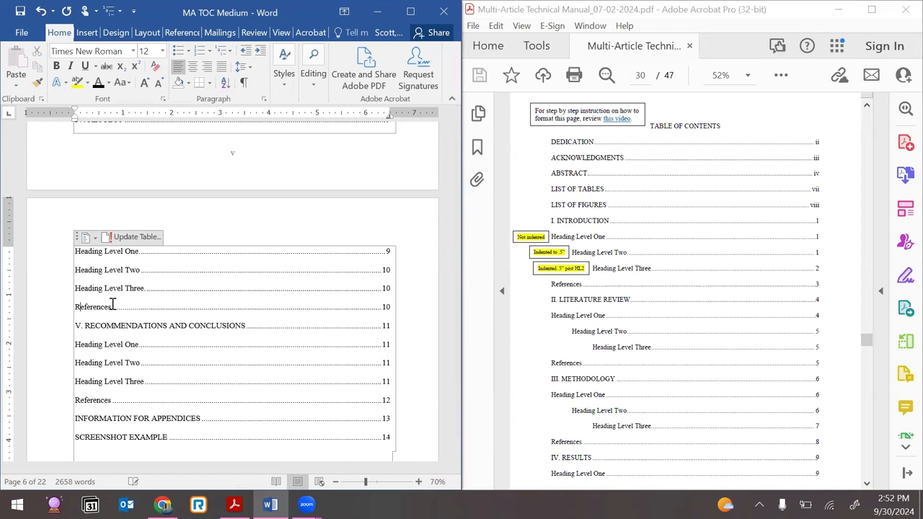
Compare the table of contents entries with the manual's sample, checking the appendices layout and the indentation of each heading level
scroll(111, 311, down, 3)
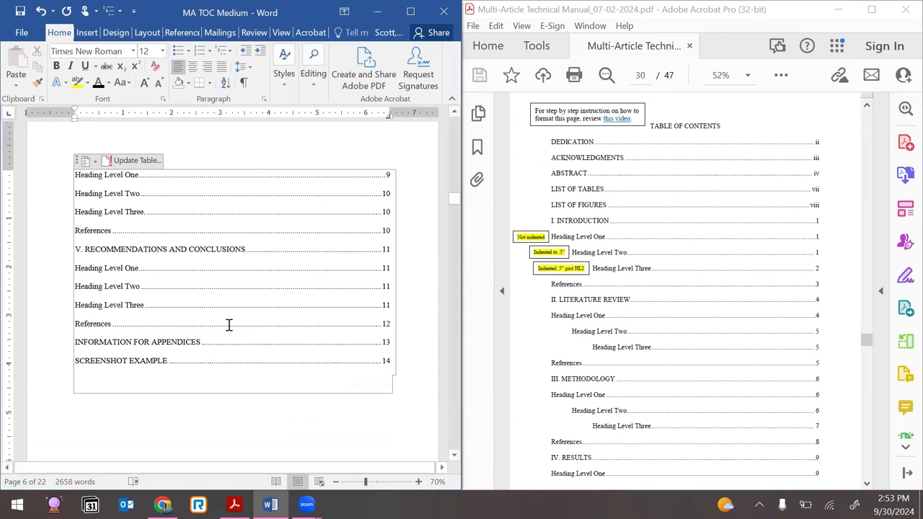
scroll(703, 319, down, 10)
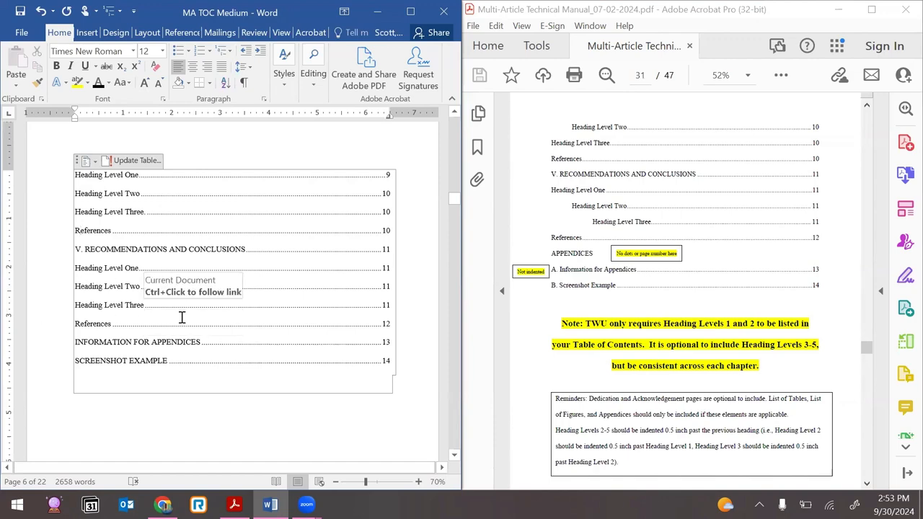
scroll(182, 318, up, 6)
scroll(182, 318, up, 6)
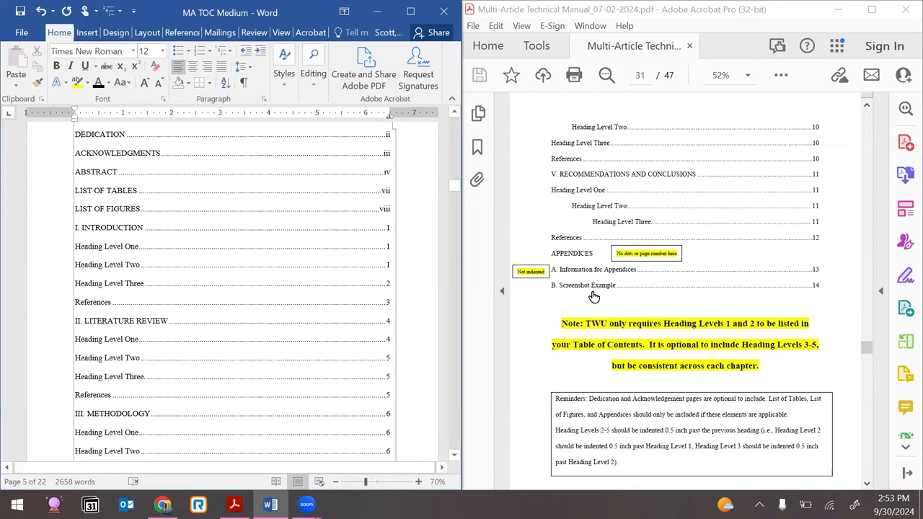
scroll(548, 289, up, 10)
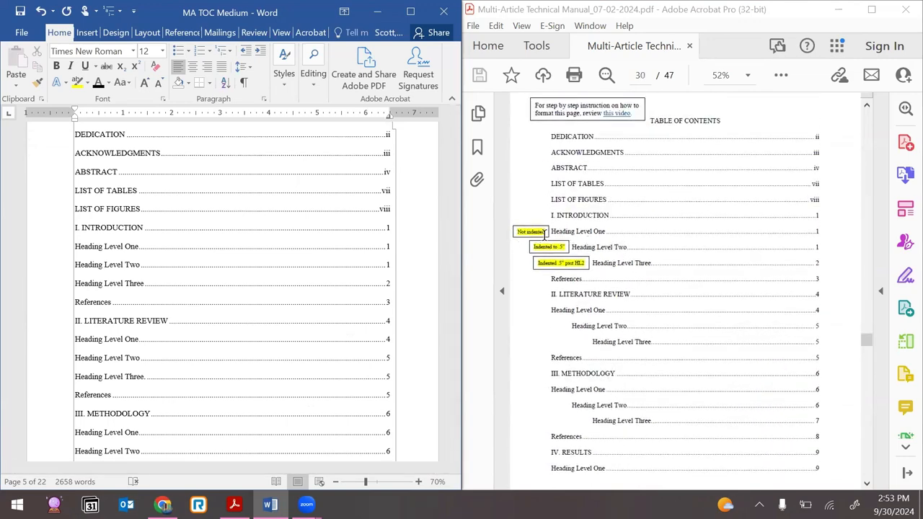
click(200, 231)
click(80, 246)
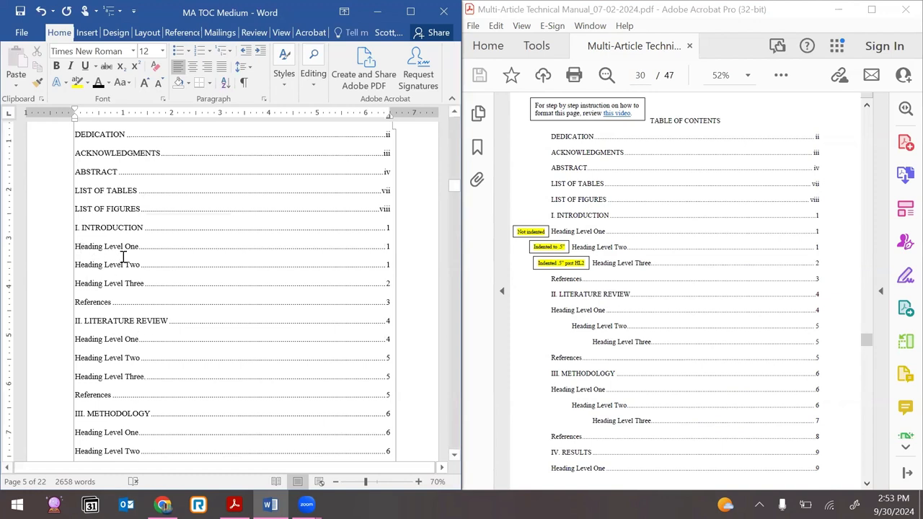
click(88, 343)
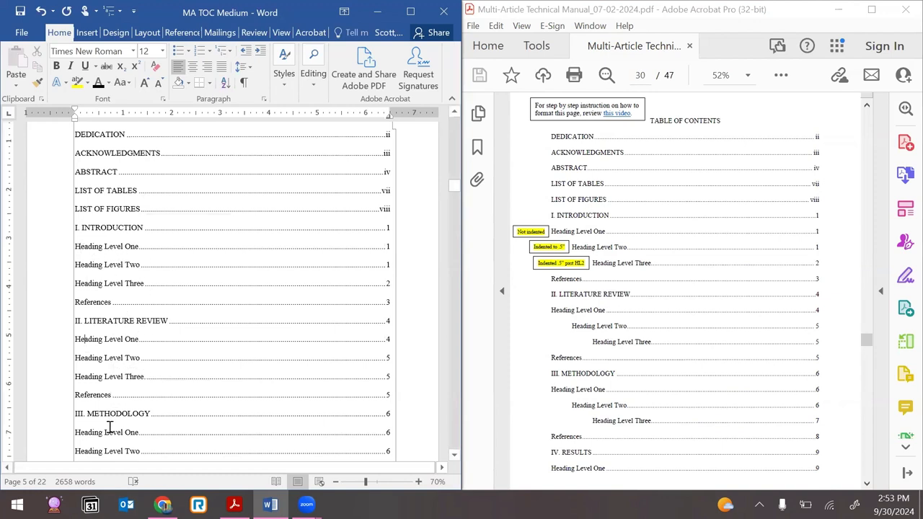
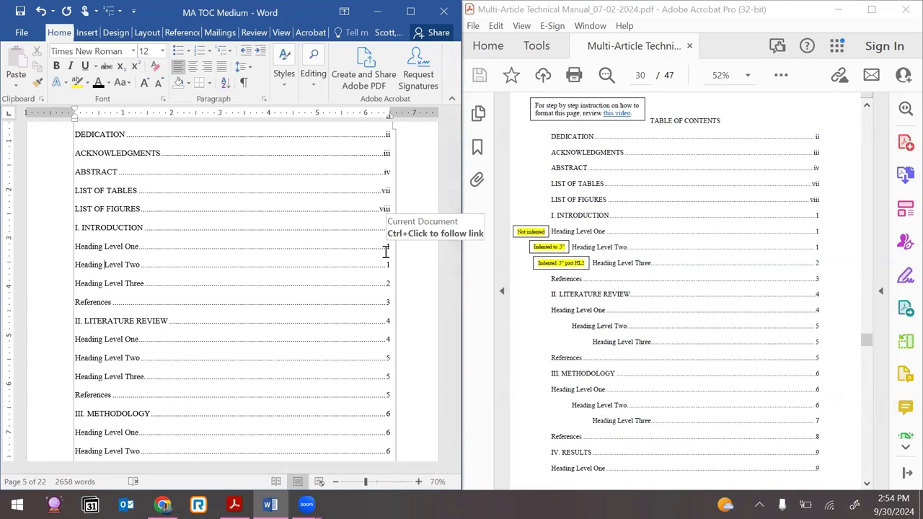
Try a 0.5" left indent on the Heading Level Two entry under I. INTRODUCTION, and undo it
right_click(96, 265)
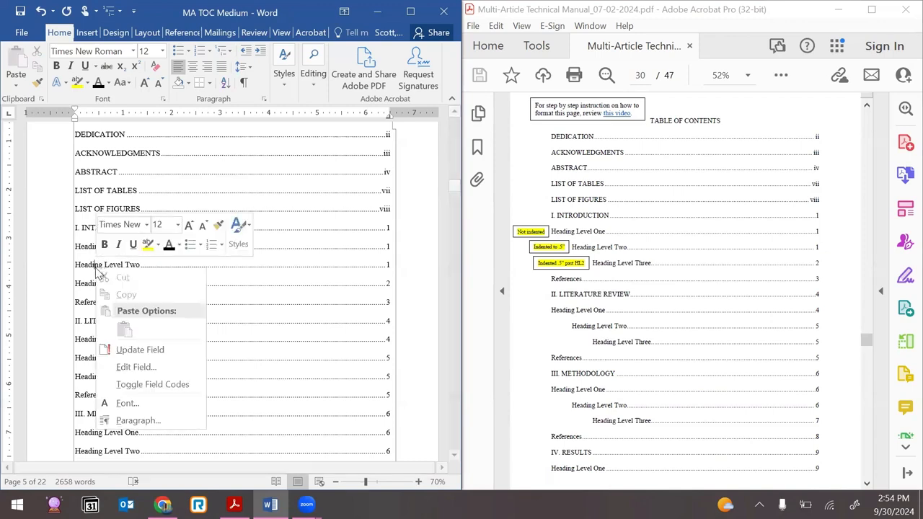
click(173, 420)
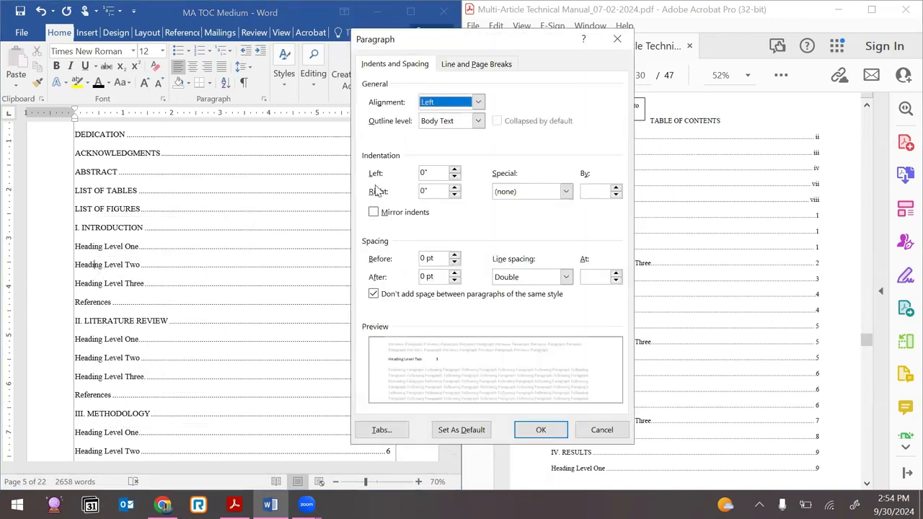
click(455, 171)
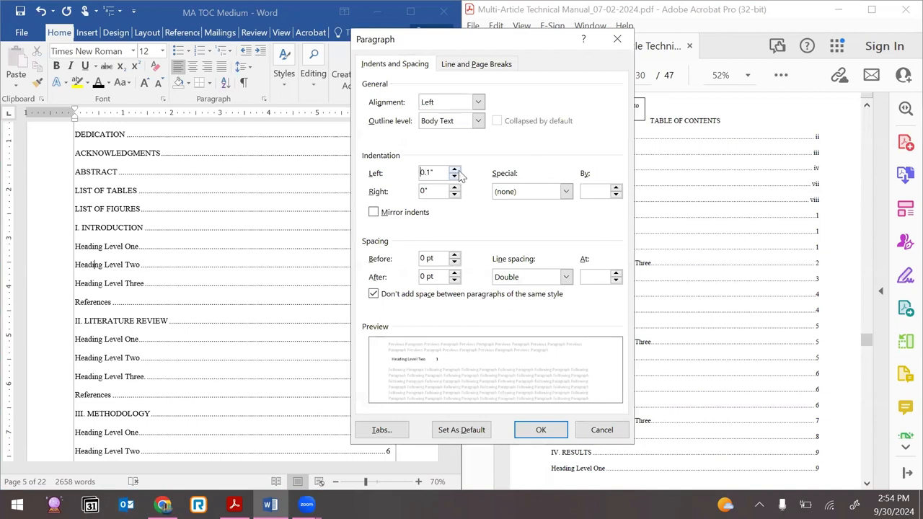
click(454, 171)
click(455, 171)
click(455, 171)
click(541, 430)
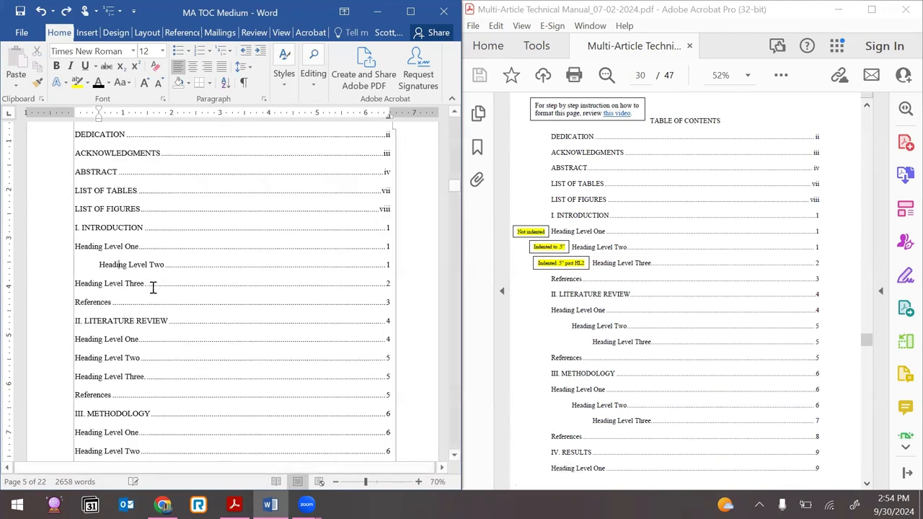
click(127, 283)
key(ctrl+z)
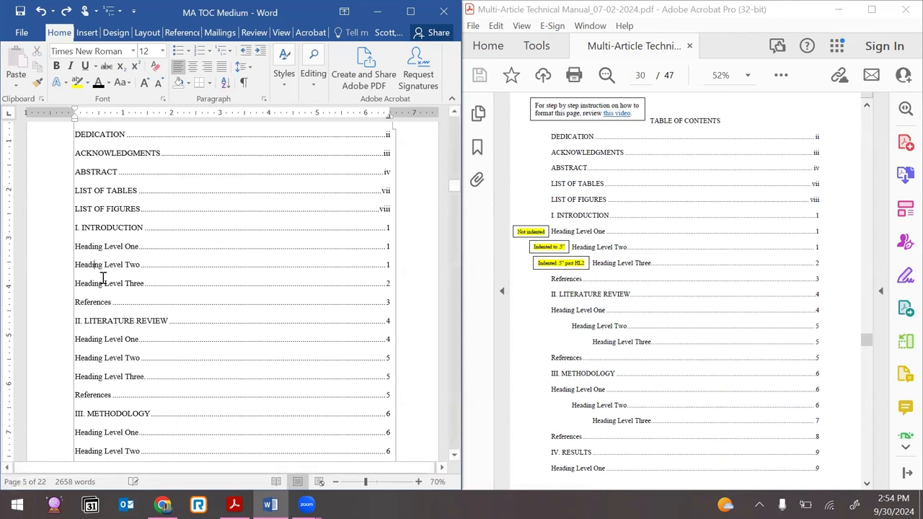
Set a 0.5" left indent on the whole Heading Level Two line under I. INTRODUCTION, undoing the automatic change to the other entries
click(40, 270)
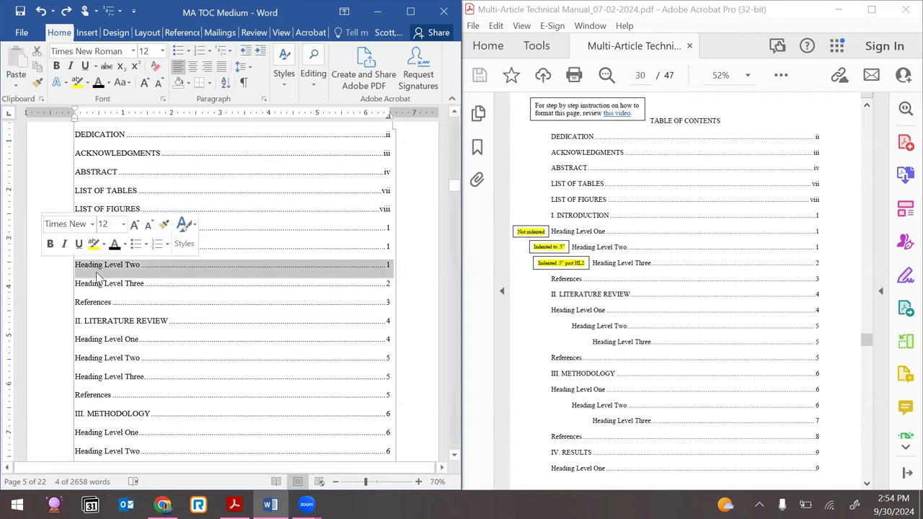
right_click(124, 276)
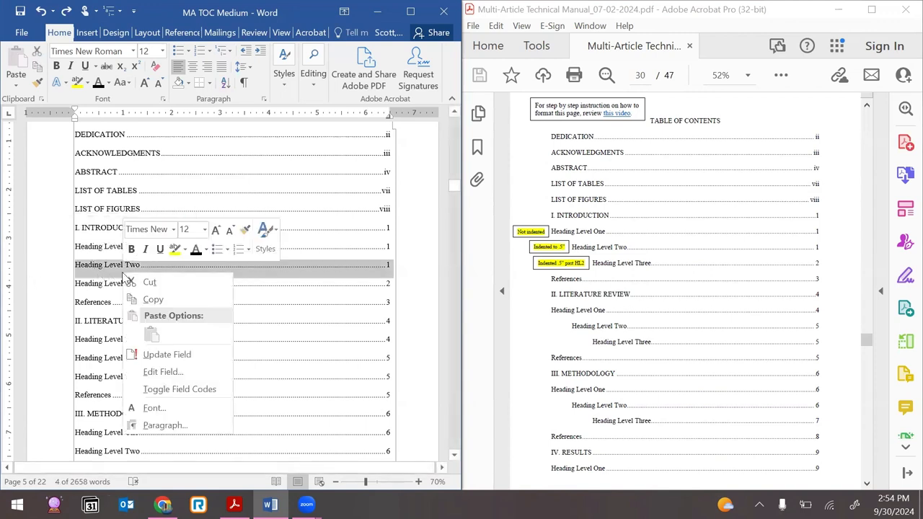
click(169, 428)
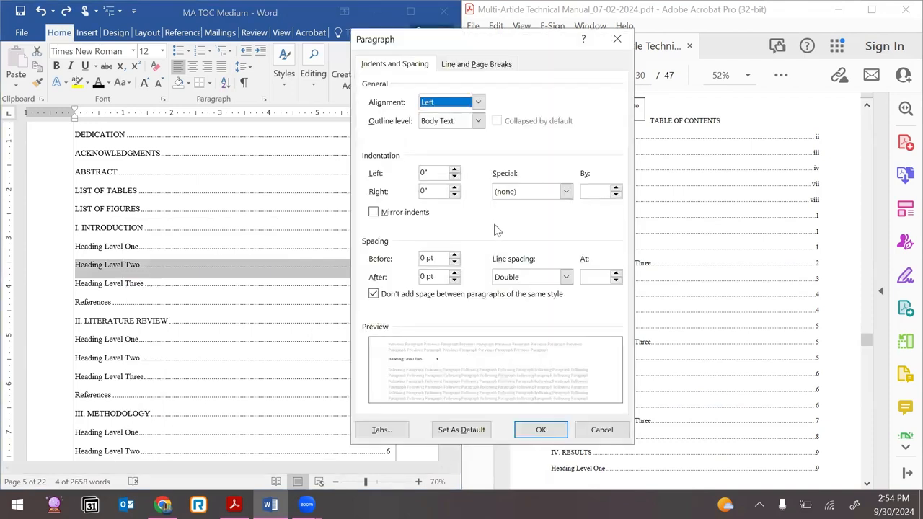
click(454, 170)
click(454, 171)
click(454, 170)
click(454, 170)
click(454, 171)
click(541, 430)
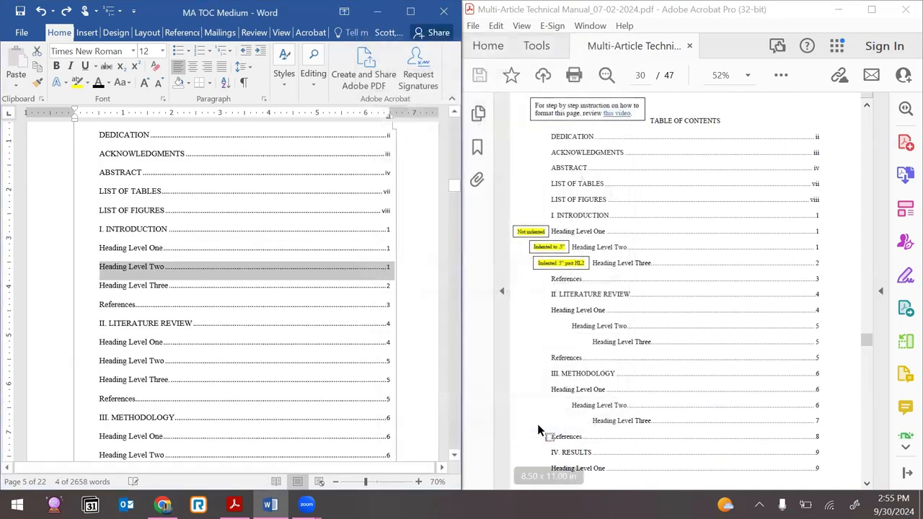
click(343, 323)
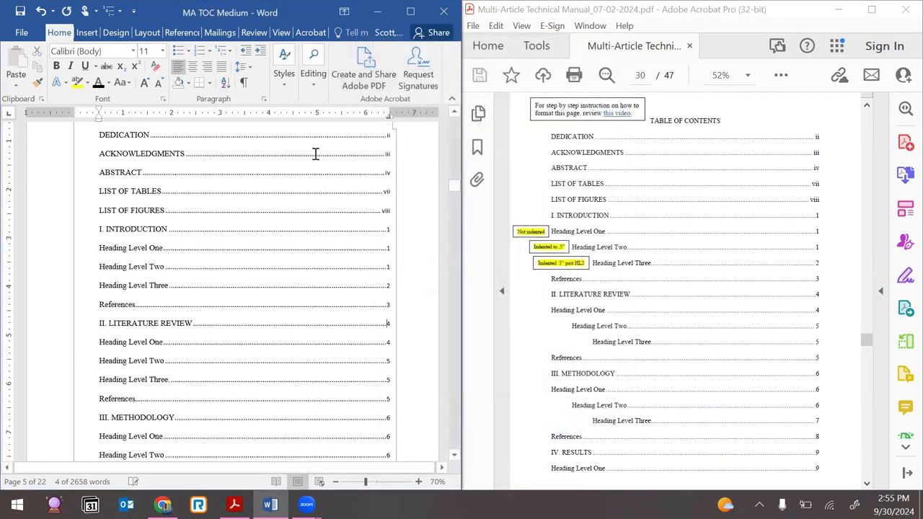
key(ctrl+z)
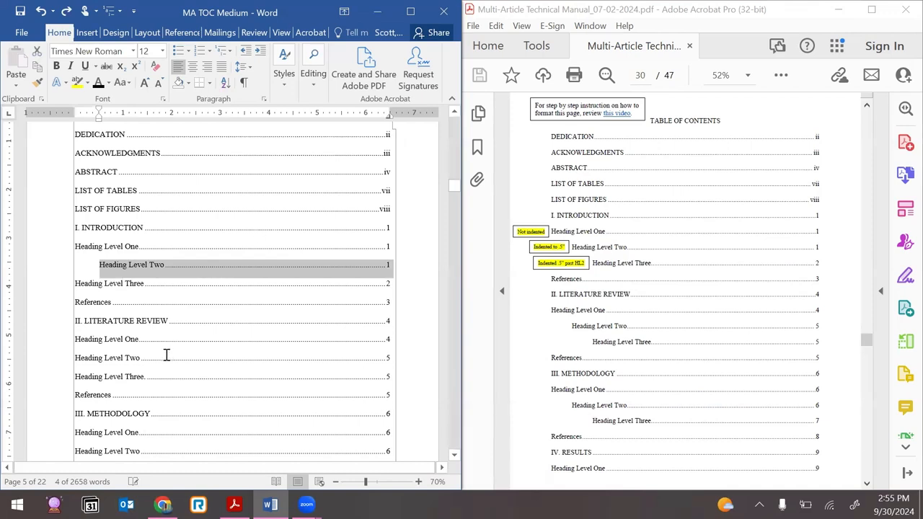
click(280, 217)
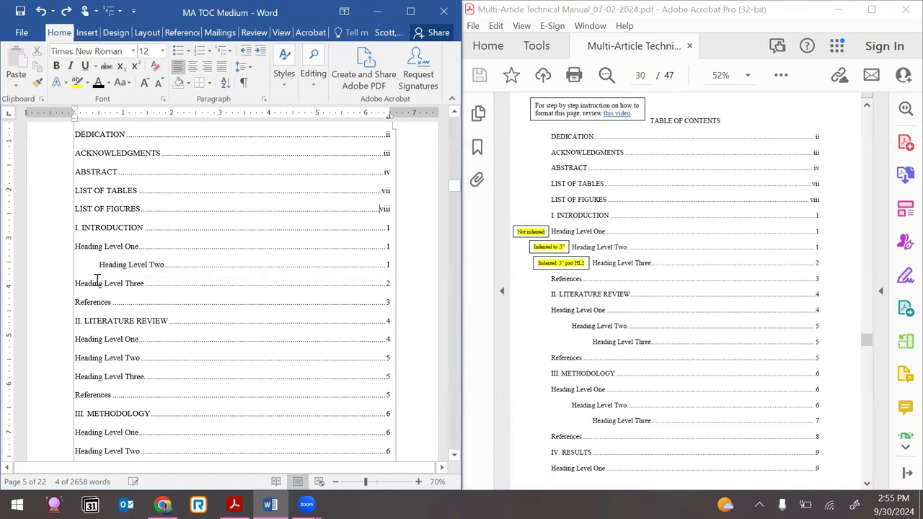
click(53, 291)
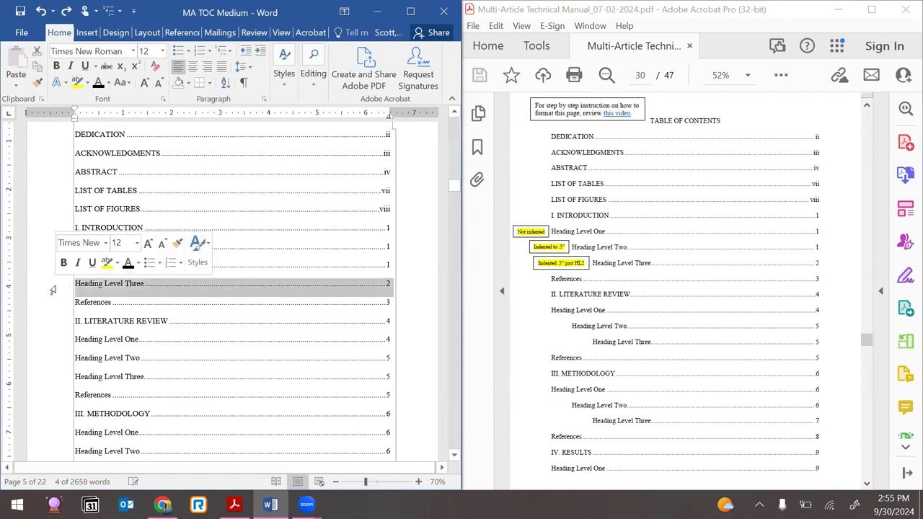
right_click(122, 292)
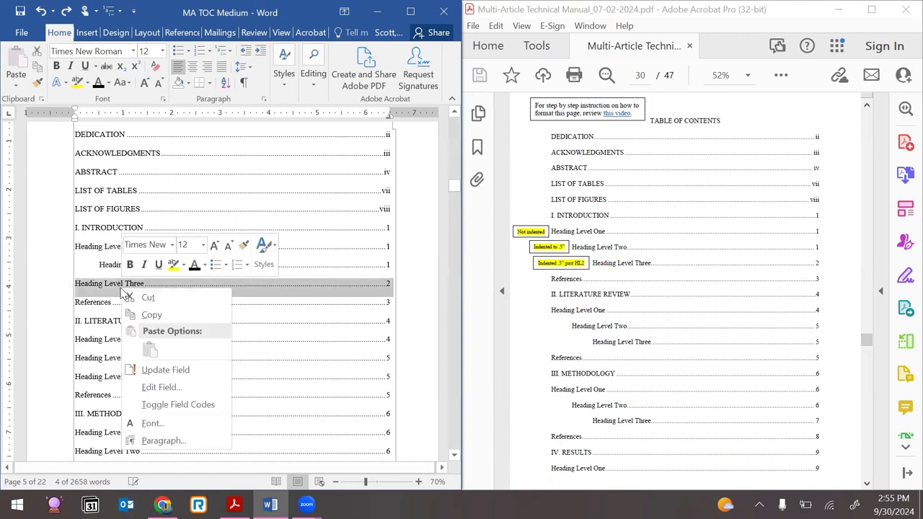
click(166, 442)
click(601, 427)
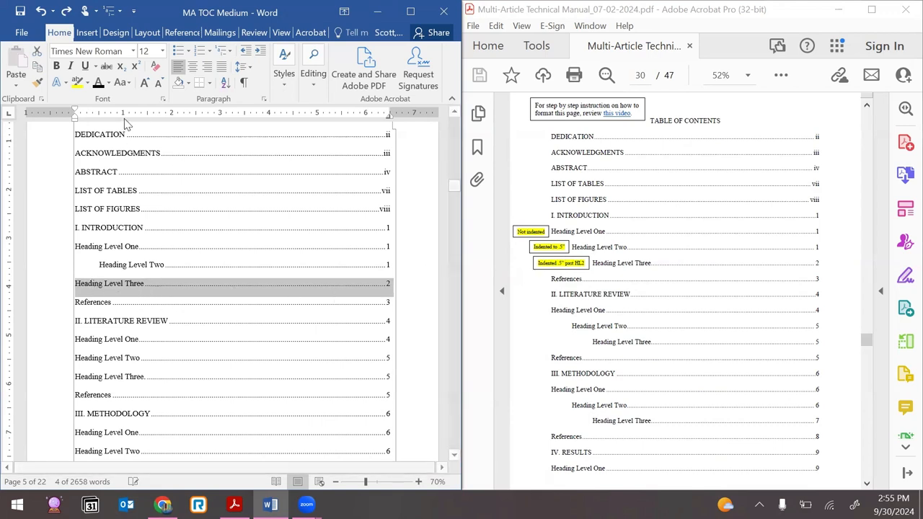
Set a 1" left indent on the Heading Level Three entry under I. INTRODUCTION, undoing the automatic change to the other entries
right_click(96, 288)
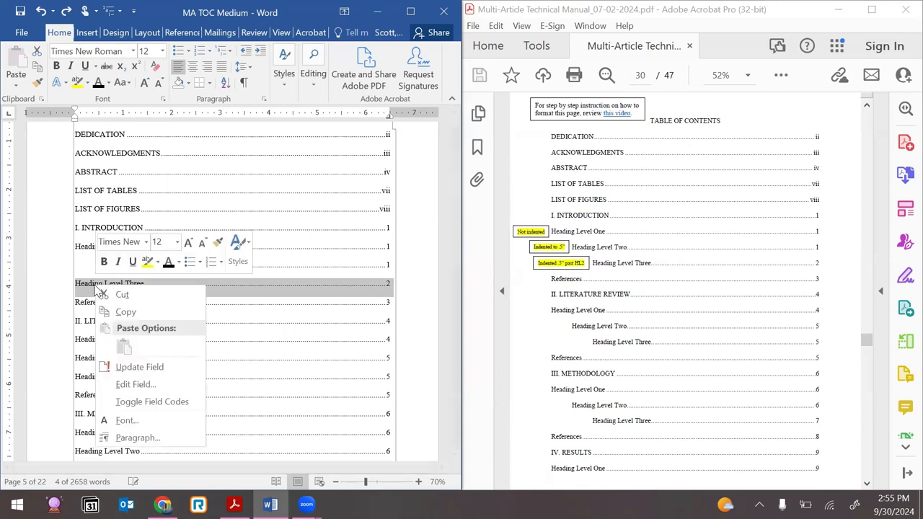
click(139, 438)
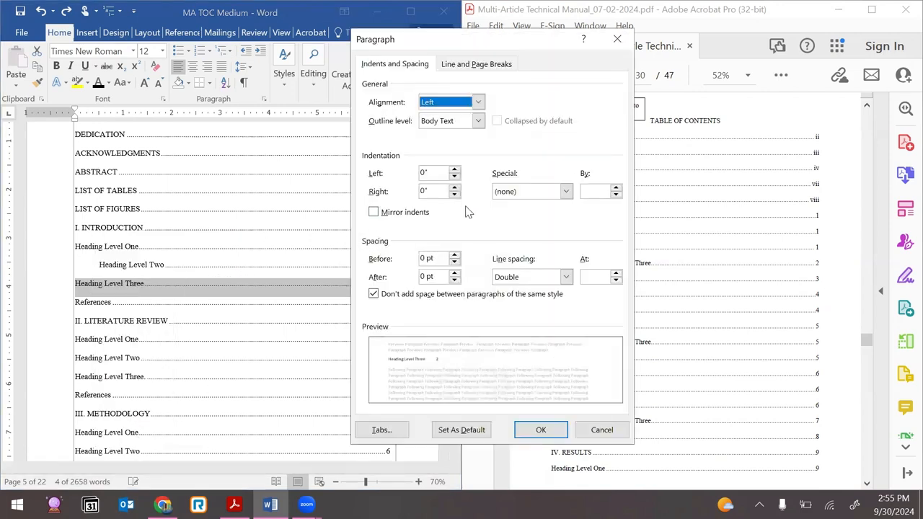
click(424, 173)
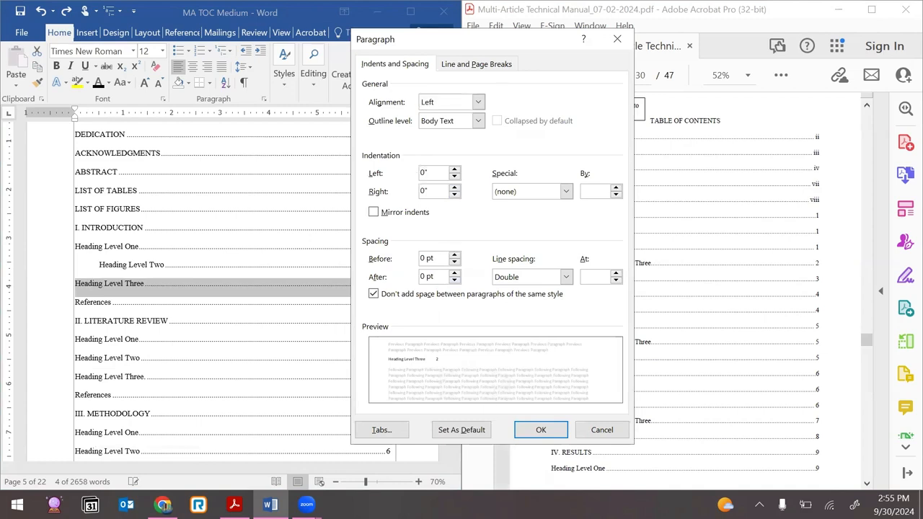
text(1)
click(540, 429)
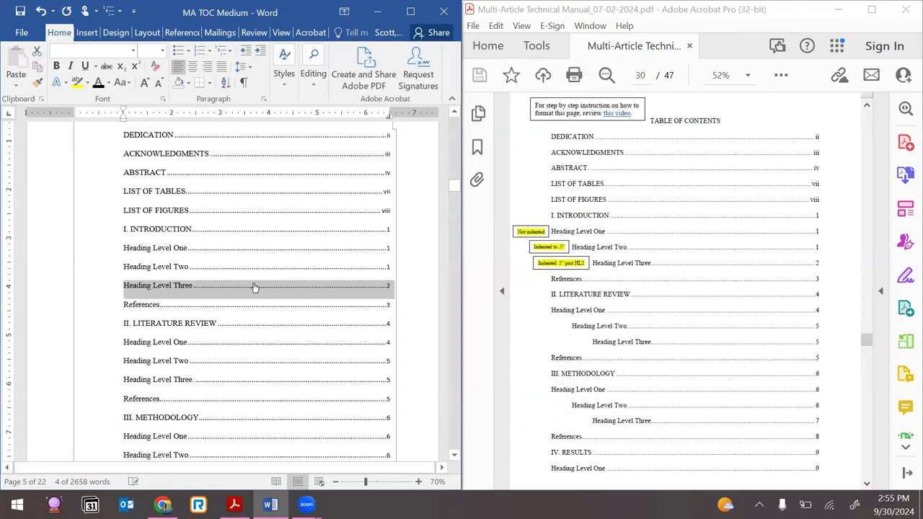
key(ctrl+z)
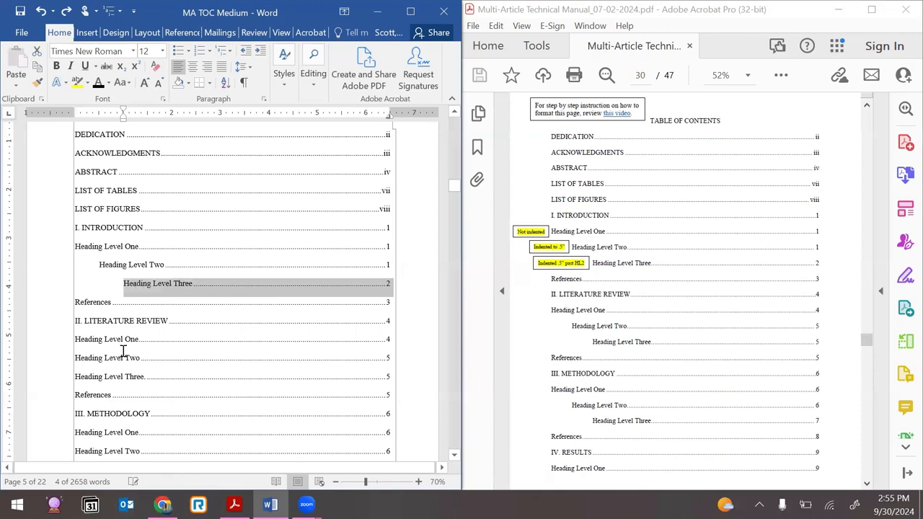
click(176, 274)
scroll(271, 290, up, 2)
scroll(269, 288, down, 3)
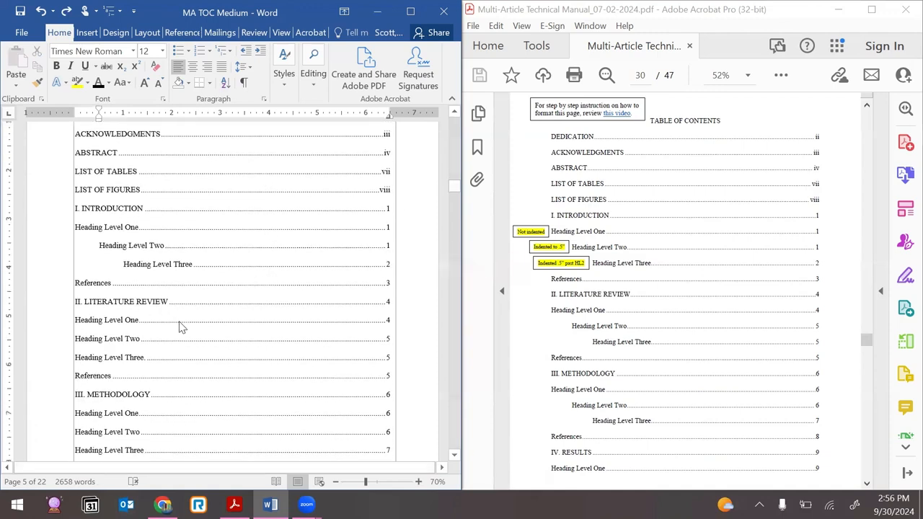
Set a 0.5" left indent on only the Heading Level Two entry under II. LITERATURE REVIEW
click(105, 339)
scroll(173, 349, down, 2)
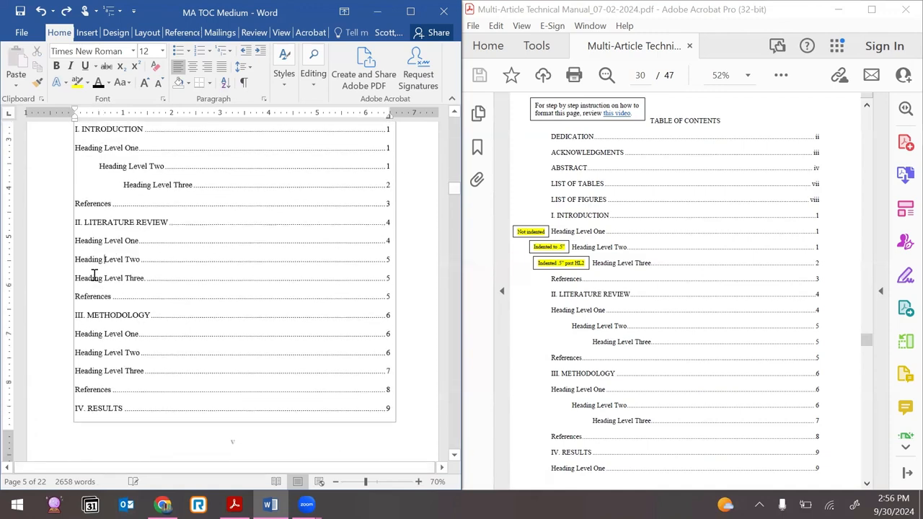
click(63, 267)
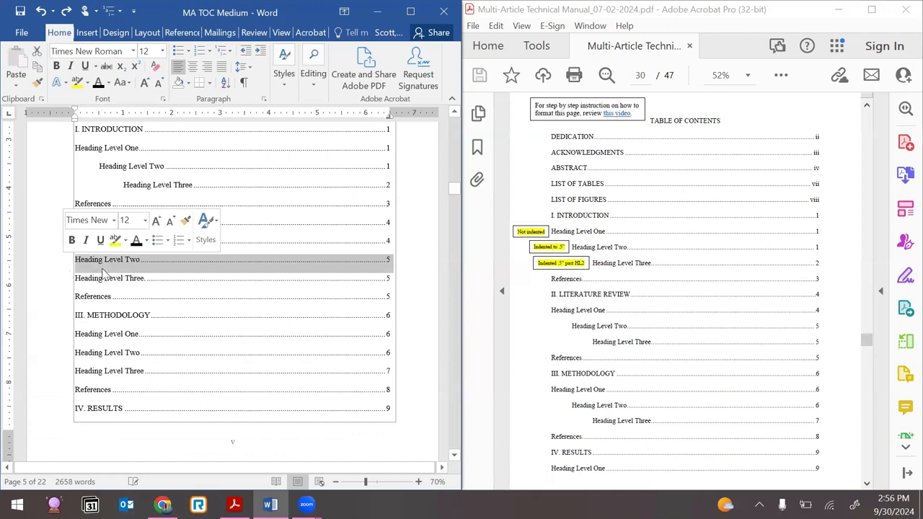
key(Delete)
key(ctrl+z)
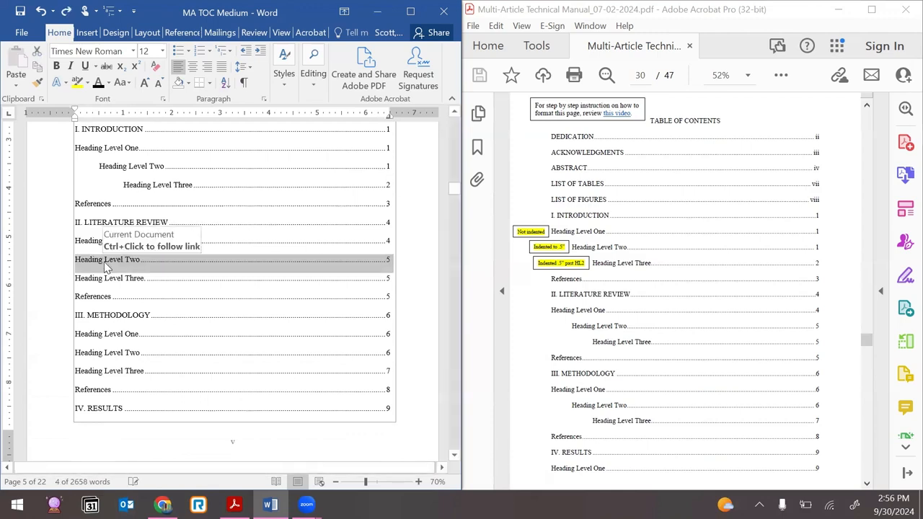
right_click(105, 262)
click(165, 416)
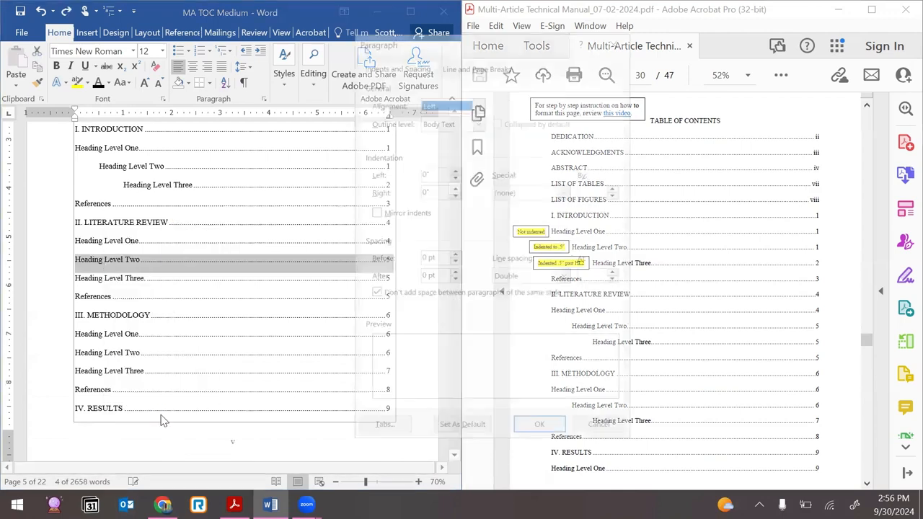
click(455, 171)
click(455, 171)
click(455, 171)
click(455, 171)
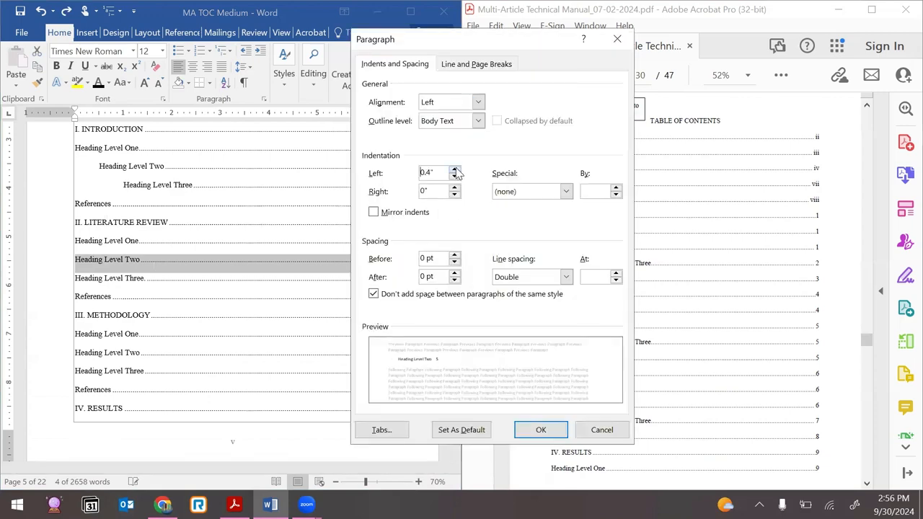
click(541, 430)
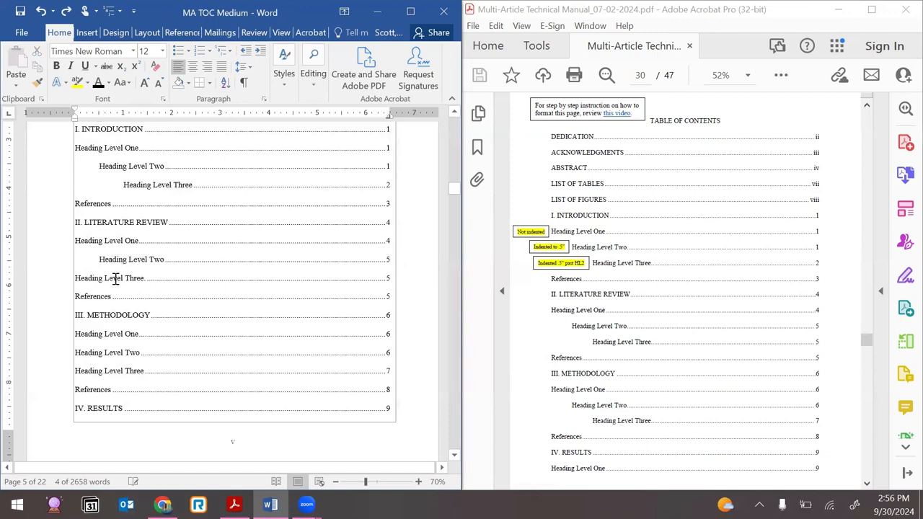
Set a 1" left indent on only the Heading Level Three entry under II. LITERATURE REVIEW
right_click(116, 279)
click(180, 431)
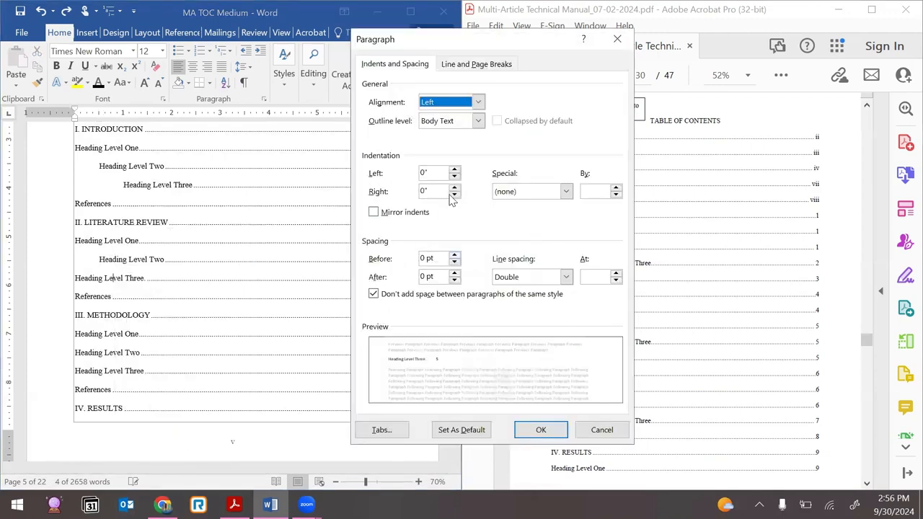
click(426, 174)
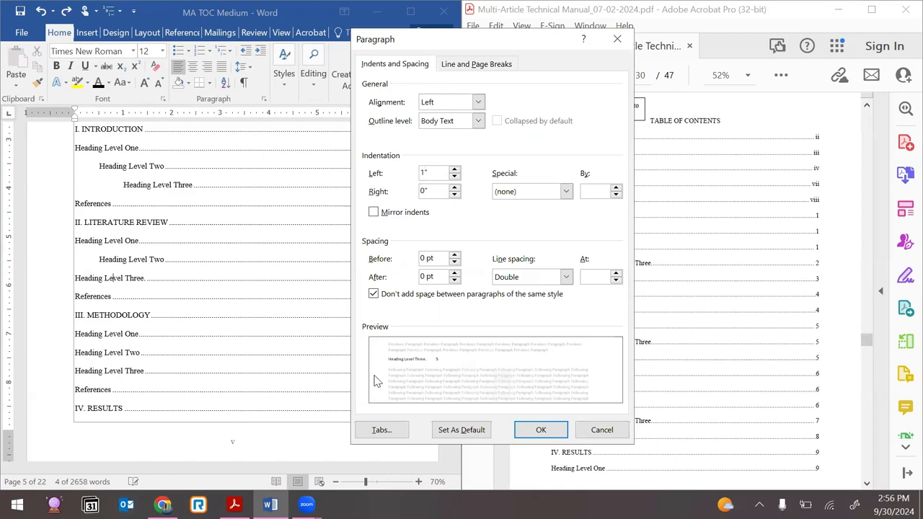
click(541, 430)
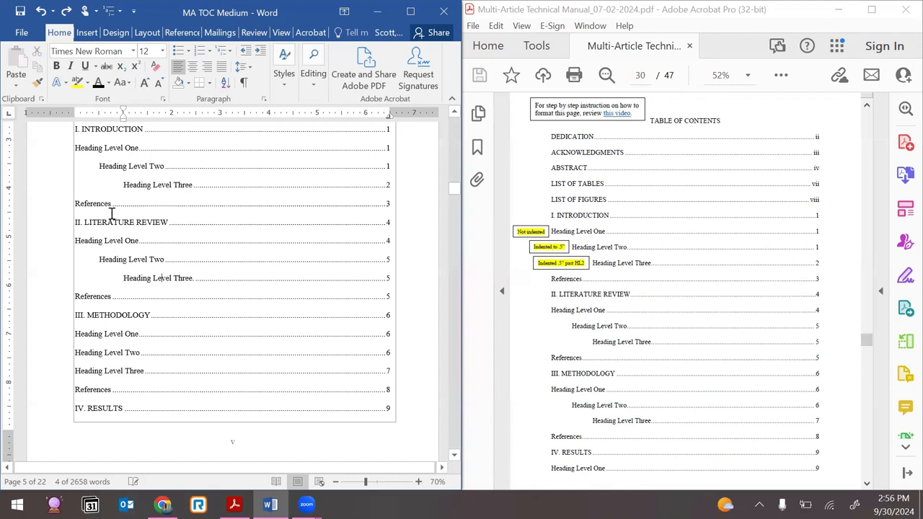
Examine how the manual's sample Chapters I and II format their heading levels and reference lists
scroll(113, 296, down, 1)
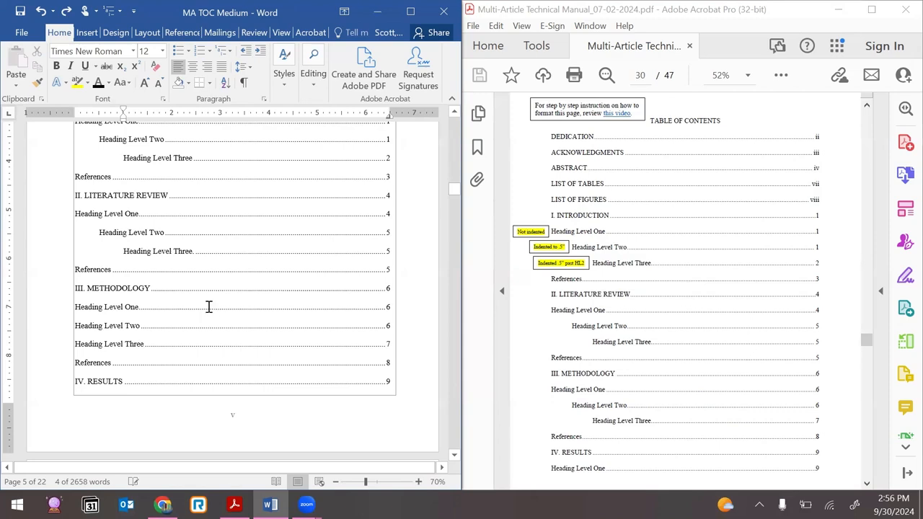
click(100, 270)
scroll(91, 249, up, 2)
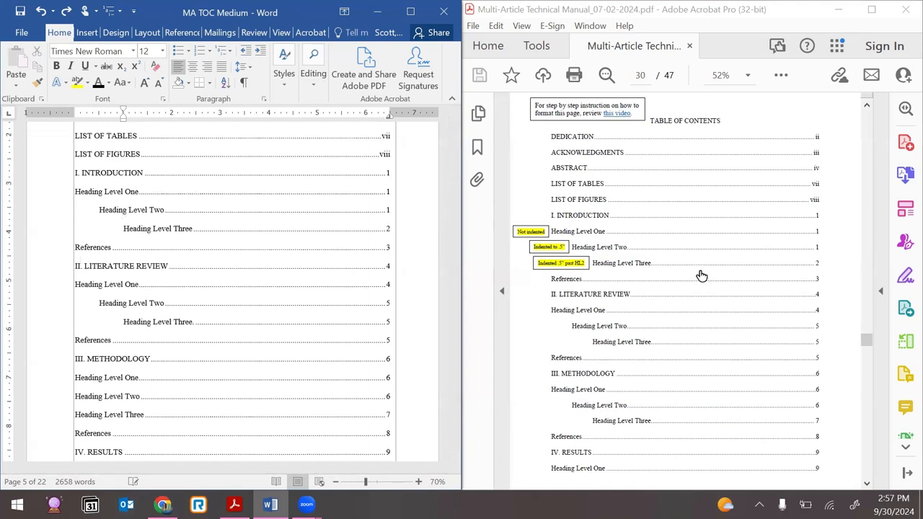
click(569, 280)
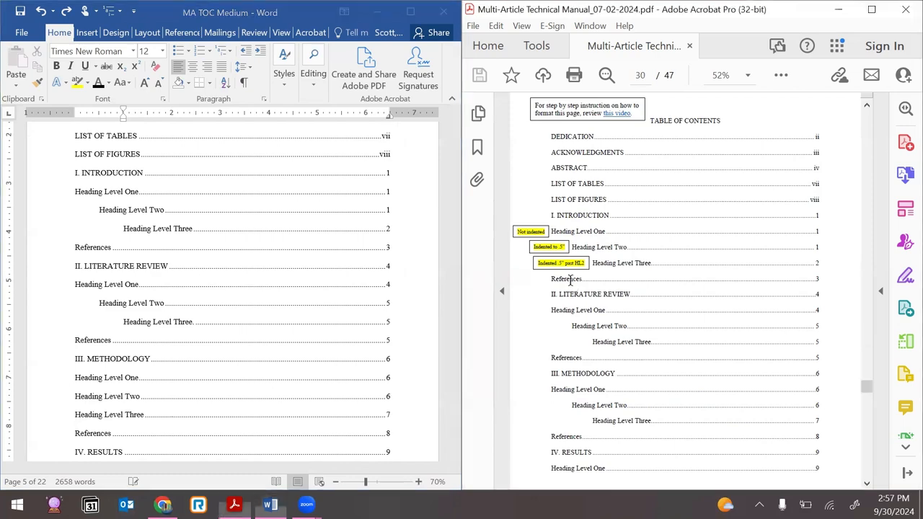
scroll(671, 154, up, 3)
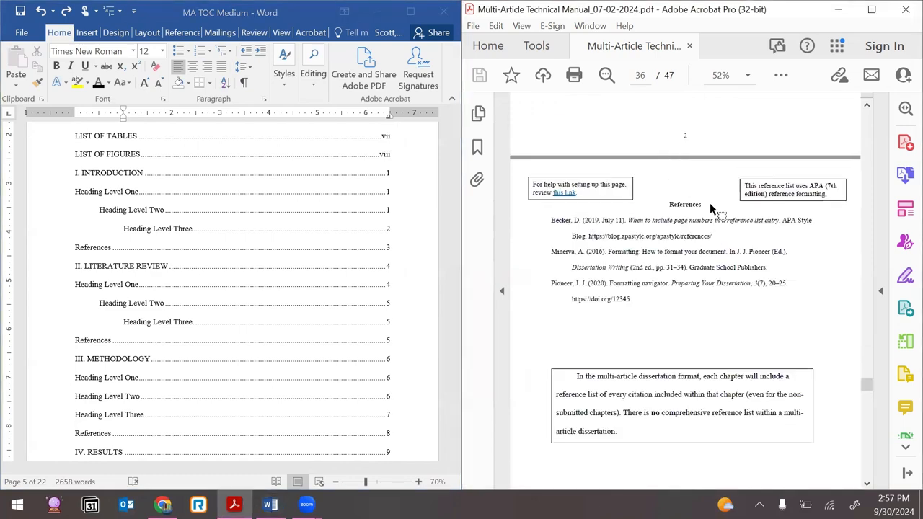
scroll(685, 261, up, 15)
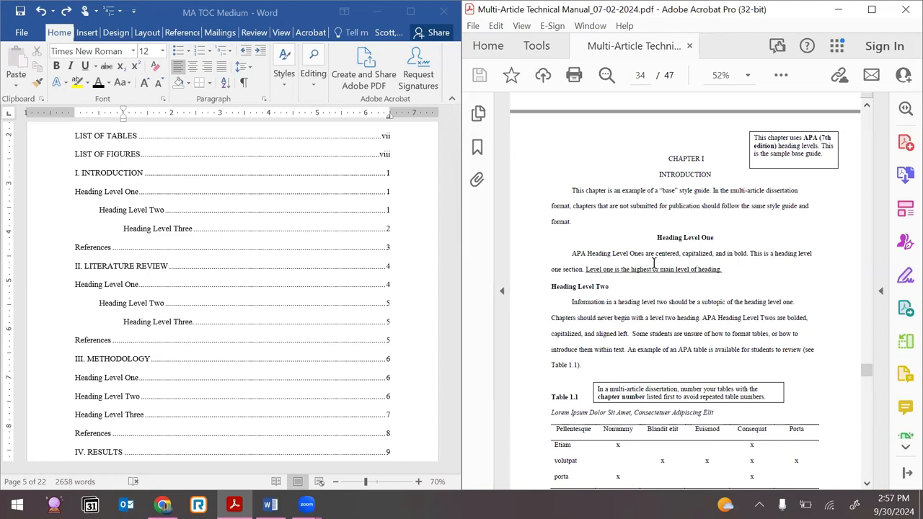
scroll(701, 280, down, 15)
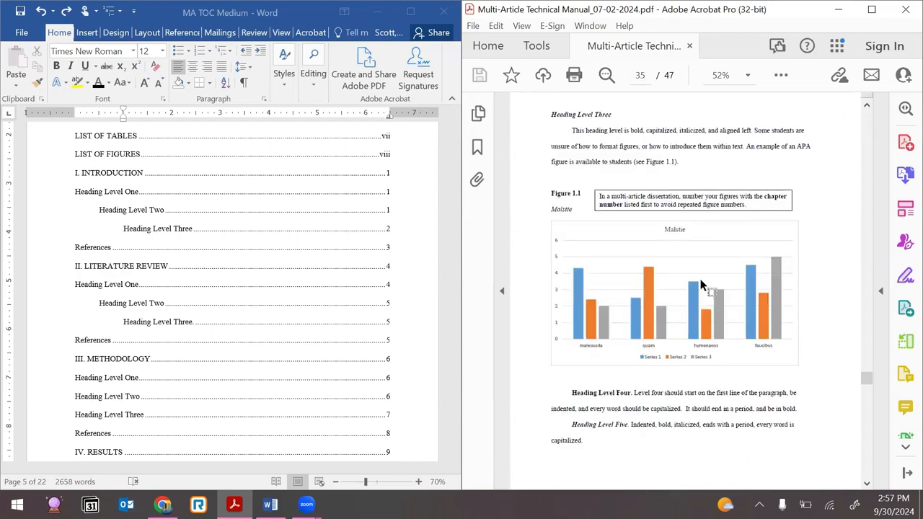
scroll(701, 280, up, 8)
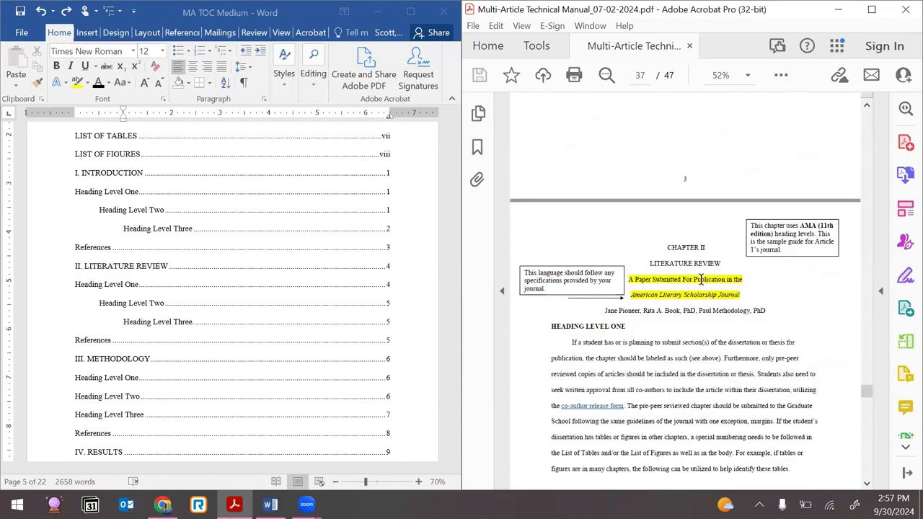
right_click(701, 279)
click(654, 143)
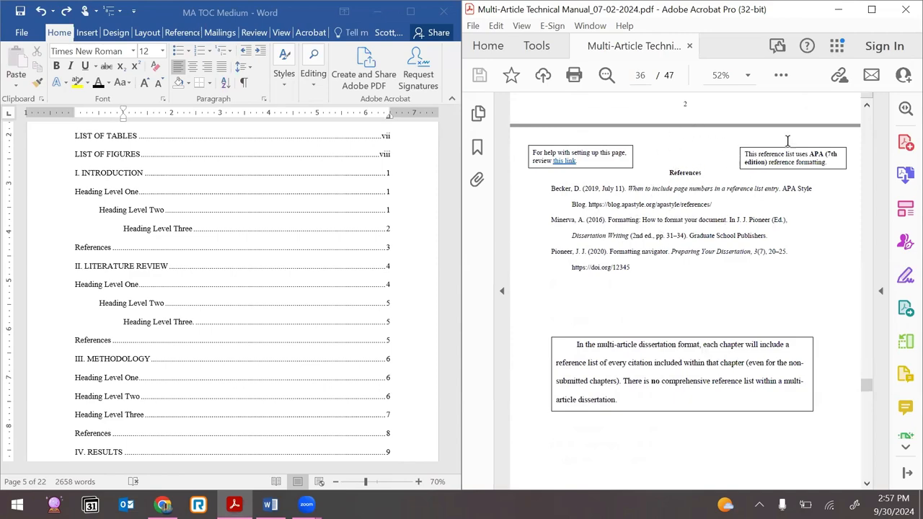
scroll(689, 283, down, 12)
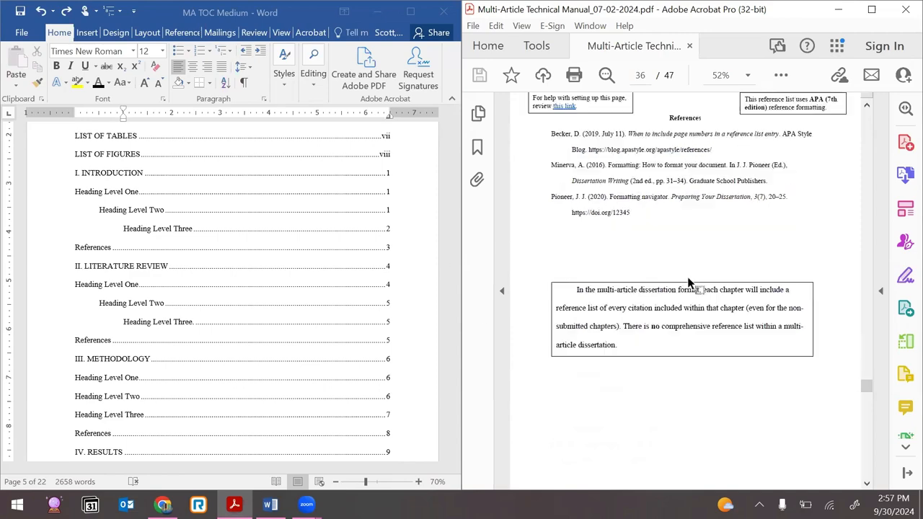
scroll(687, 278, up, 3)
scroll(687, 277, up, 4)
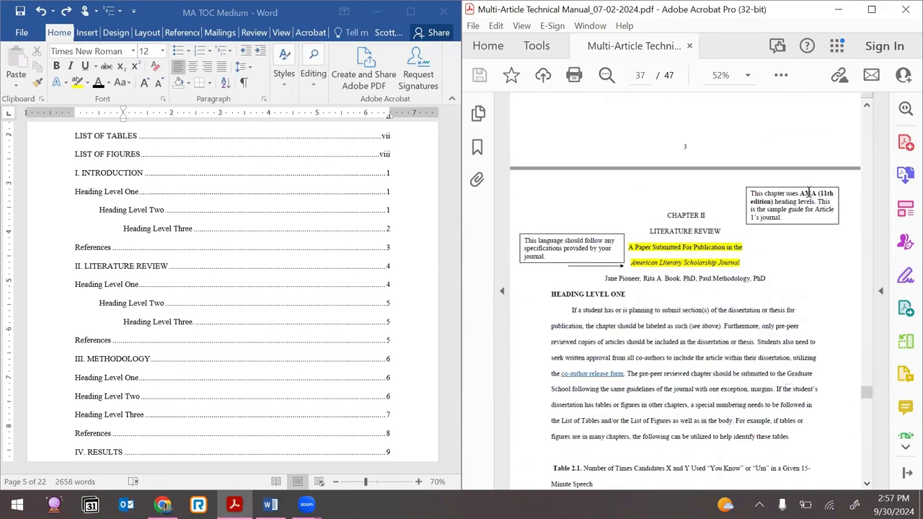
scroll(714, 259, down, 1)
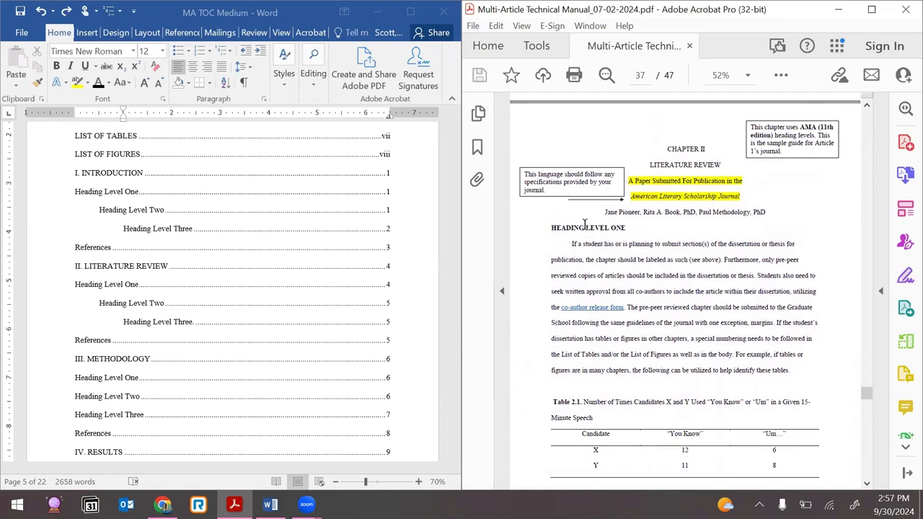
scroll(532, 386, down, 10)
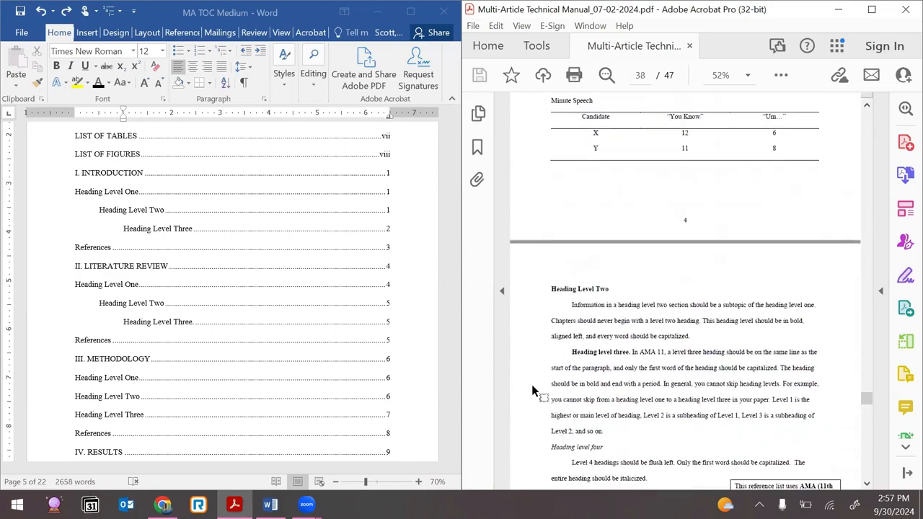
scroll(603, 277, up, 2)
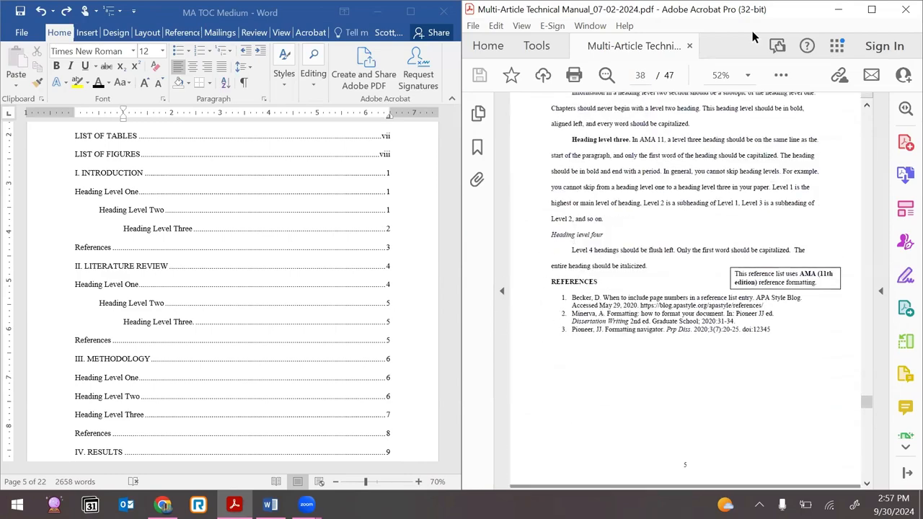
Return to the sample table of contents on page 30 of the manual
click(640, 75)
text(30)
key(Return)
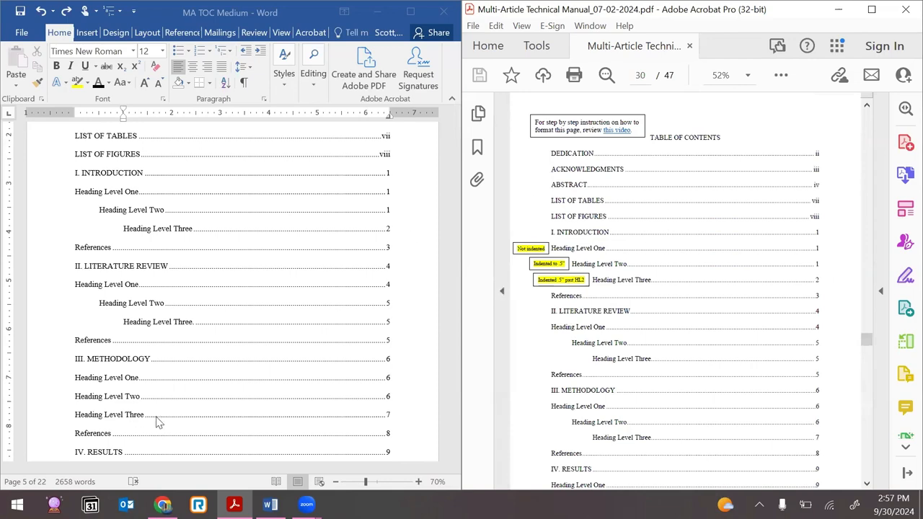
Set a 0.5" left indent on the Heading Level Two entry under III. METHODOLOGY, undoing the automatic change to the other entries
scroll(156, 424, down, 2)
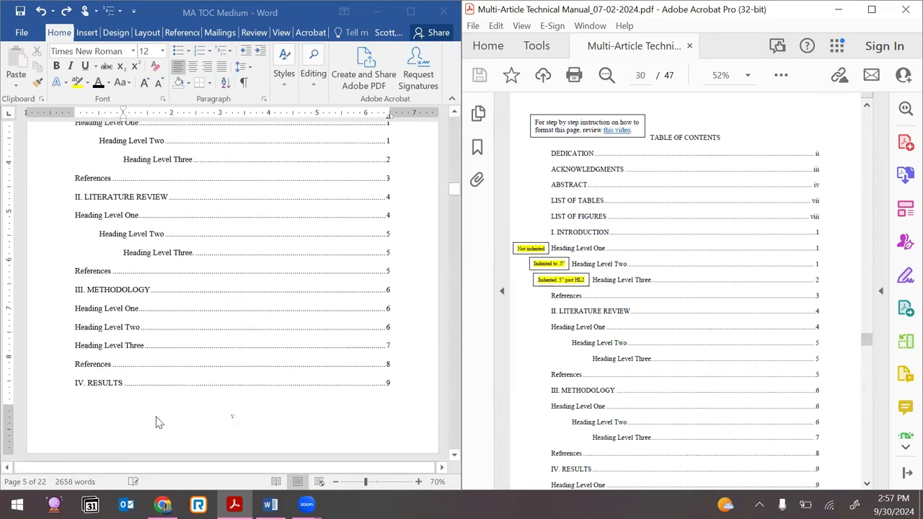
right_click(103, 330)
click(178, 320)
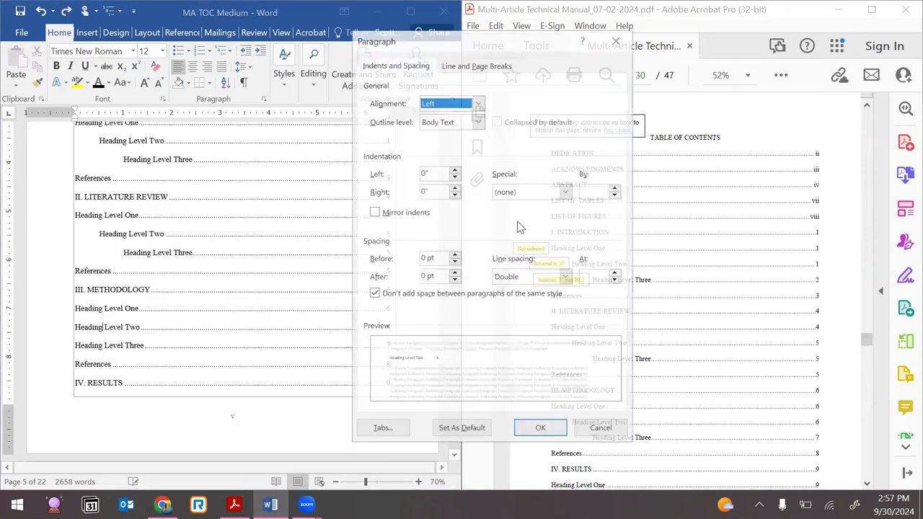
click(433, 173)
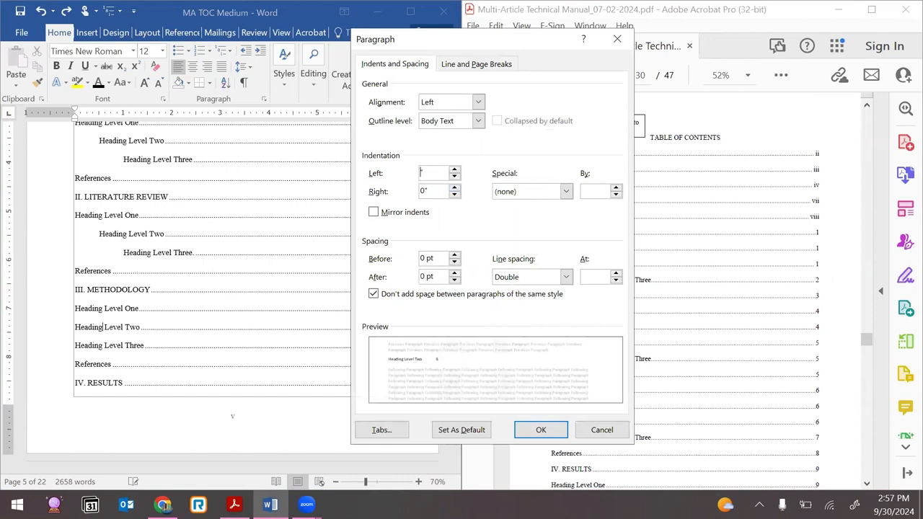
text(.5)
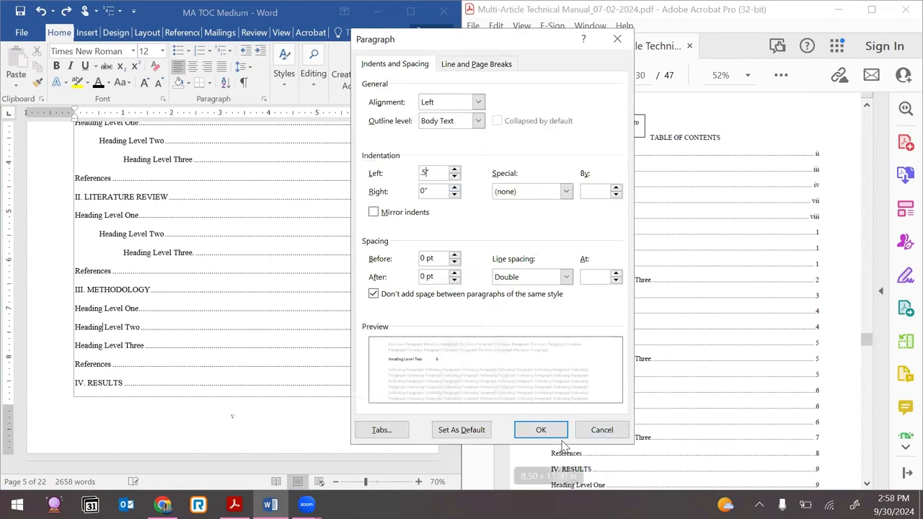
click(539, 430)
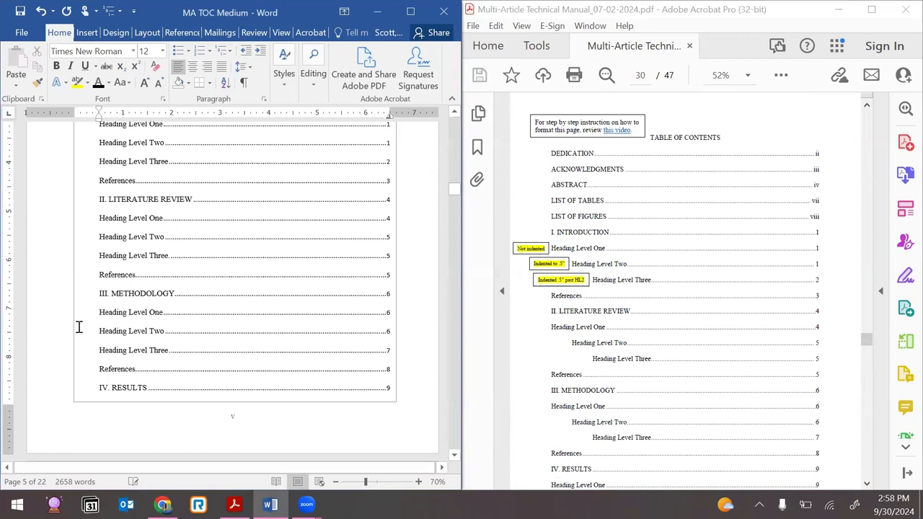
key(ctrl+z)
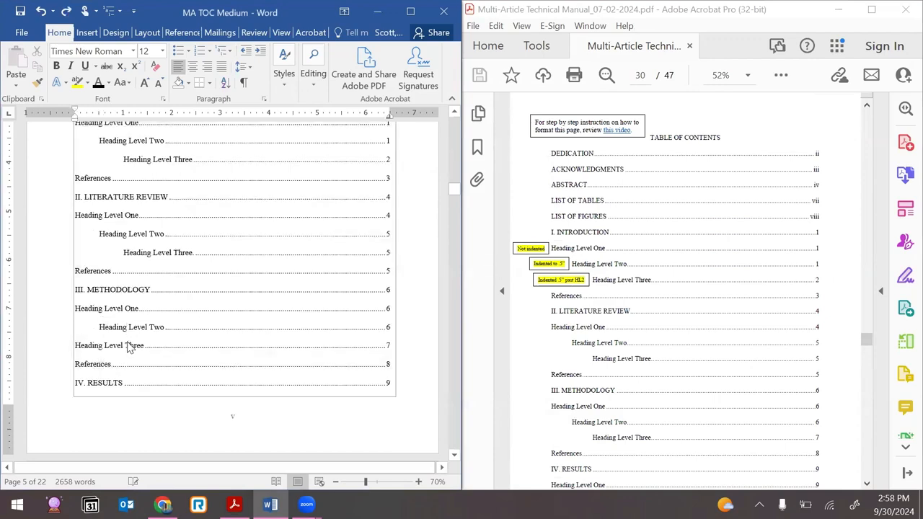
Set a 1" left indent on only the Heading Level Three entry under III. METHODOLOGY, undoing the automatic change to the other entries
right_click(128, 347)
click(193, 331)
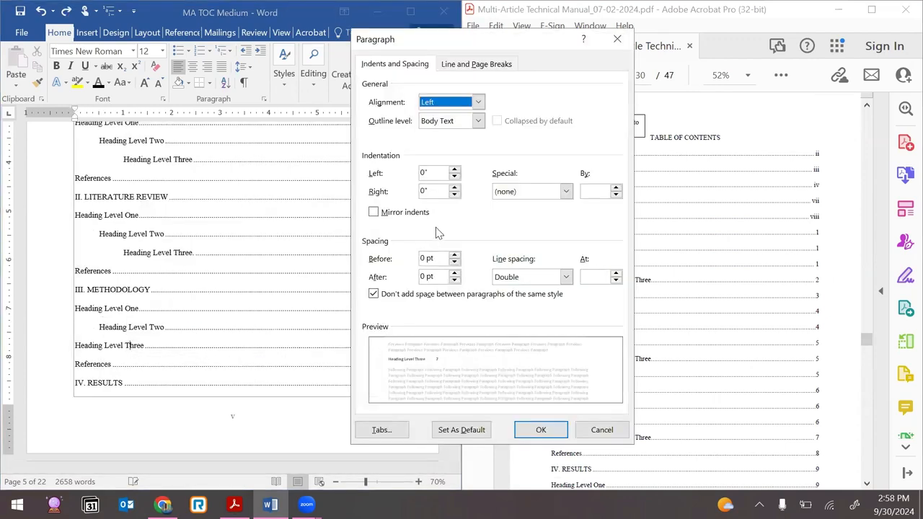
click(422, 173)
key(Delete)
key(Delete)
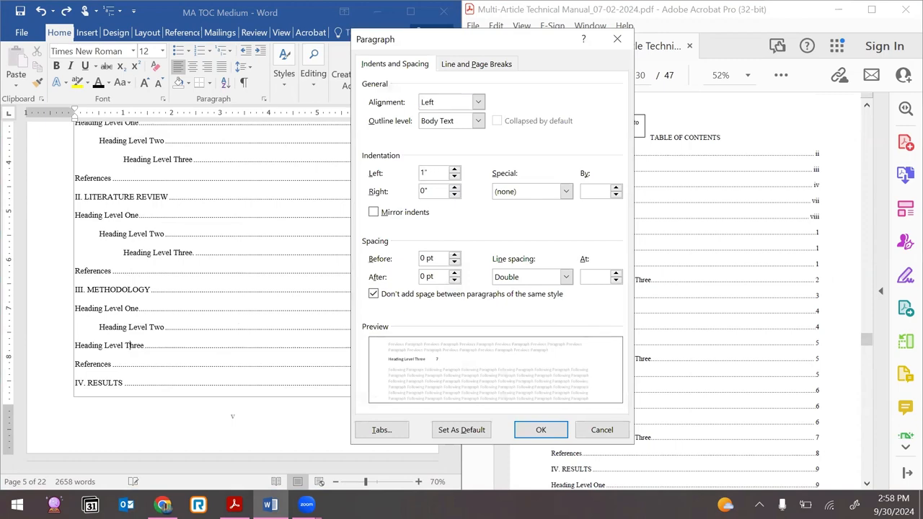
click(540, 430)
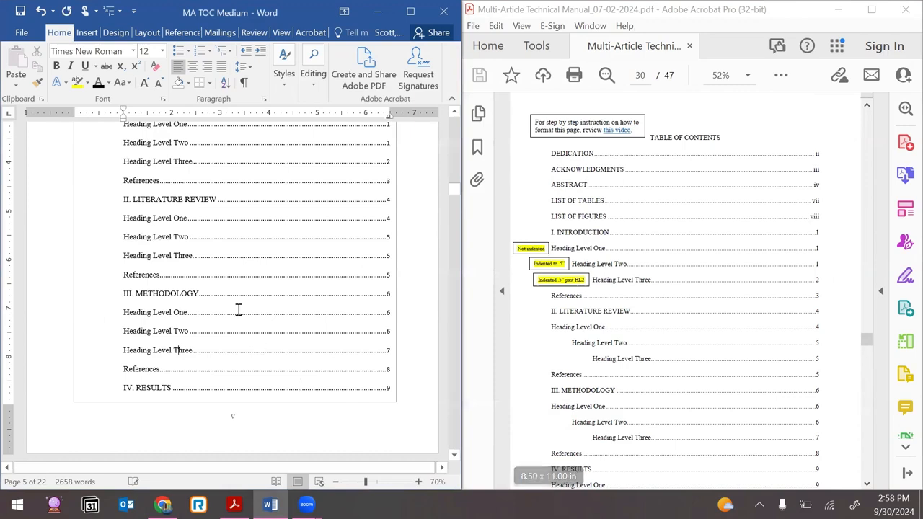
Set a 0.5" left indent on the Heading Level Two entry under IV. RESULTS, undoing the automatic change to the other entries
scroll(63, 348, down, 4)
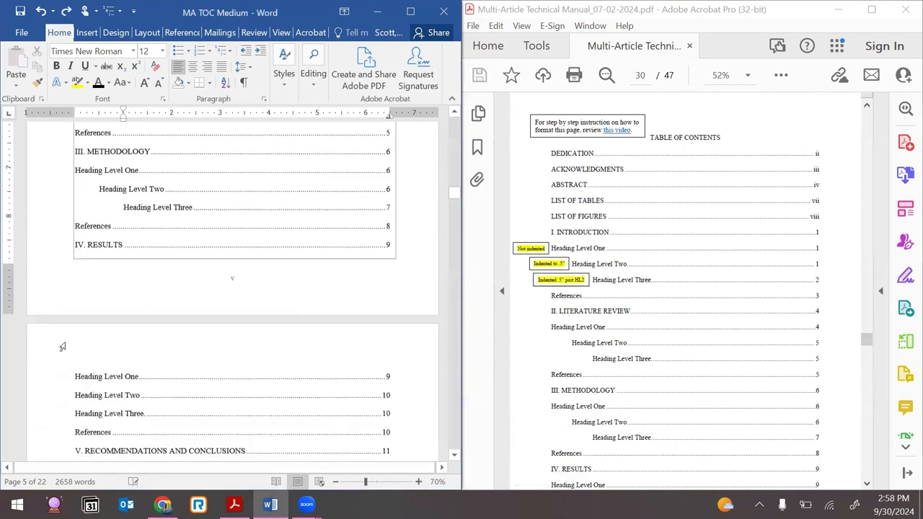
scroll(63, 347, down, 3)
click(121, 274)
right_click(103, 269)
click(154, 418)
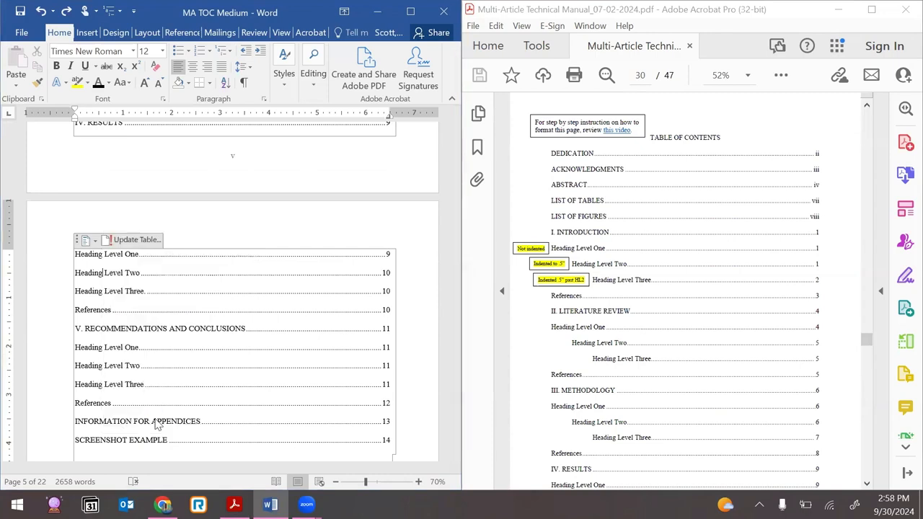
double_click(431, 174)
key(BackSpace)
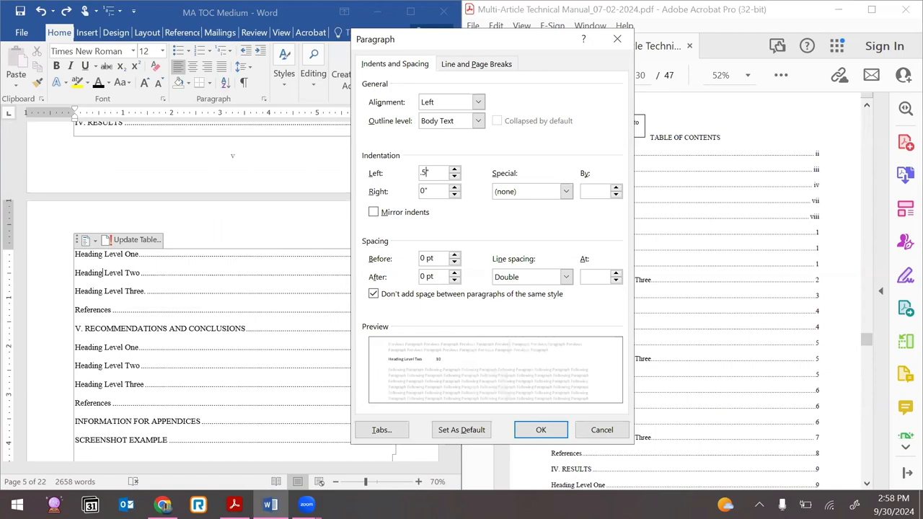
click(541, 430)
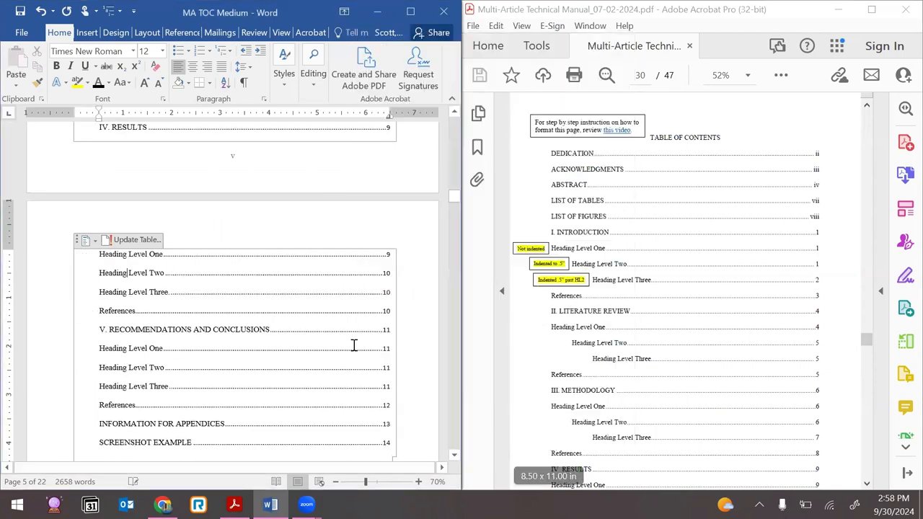
key(ctrl+z)
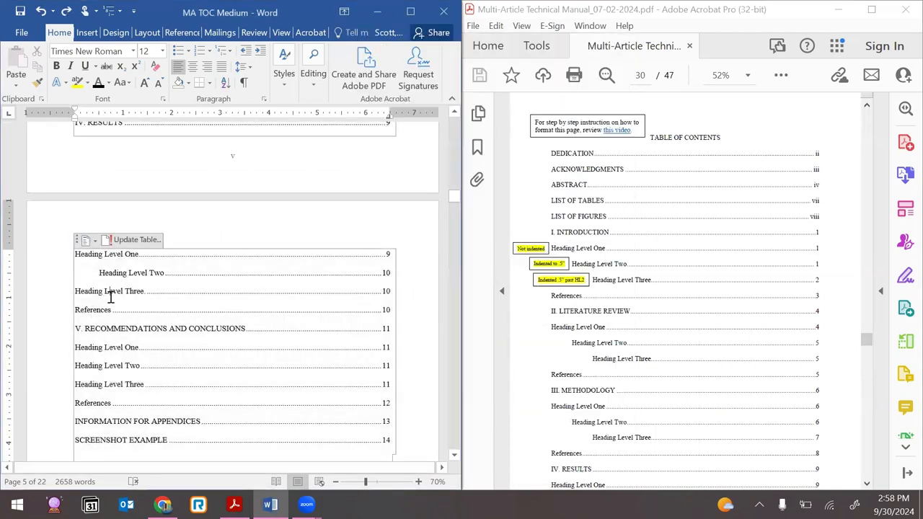
Set a 1" left indent on the Heading Level Three entry under IV. RESULTS, undoing the automatic change to the other entries
right_click(110, 302)
click(162, 446)
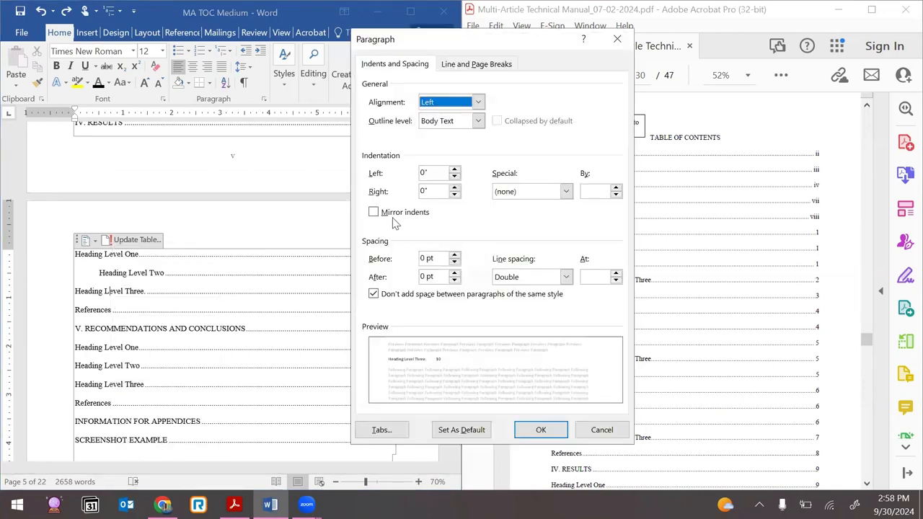
click(427, 173)
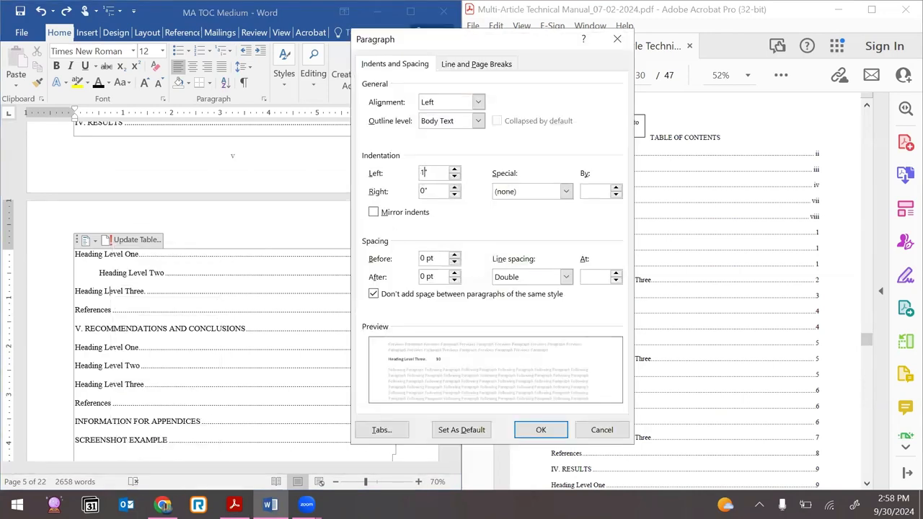
text(1)
click(542, 430)
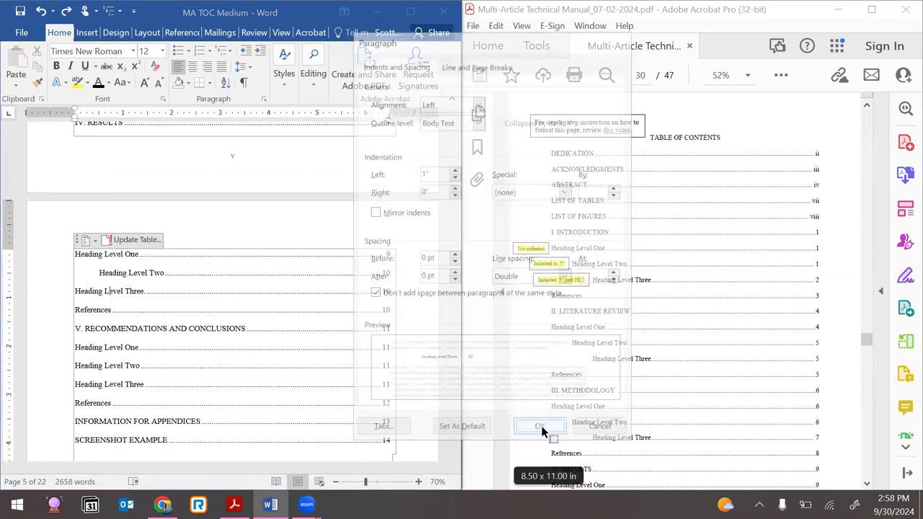
key(ctrl+z)
Set a 0.5" left indent on only the Heading Level Two entry under V. RECOMMENDATIONS AND CONCLUSIONS
scroll(181, 315, down, 2)
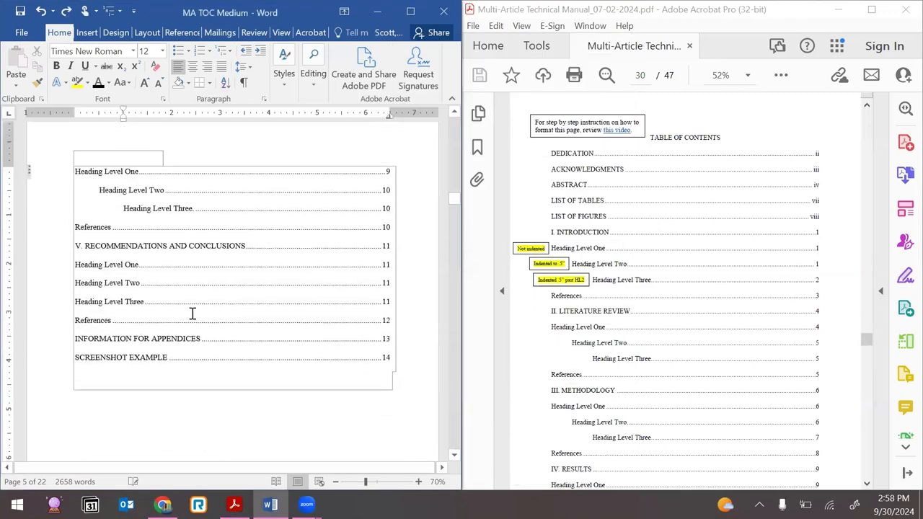
click(131, 280)
right_click(131, 281)
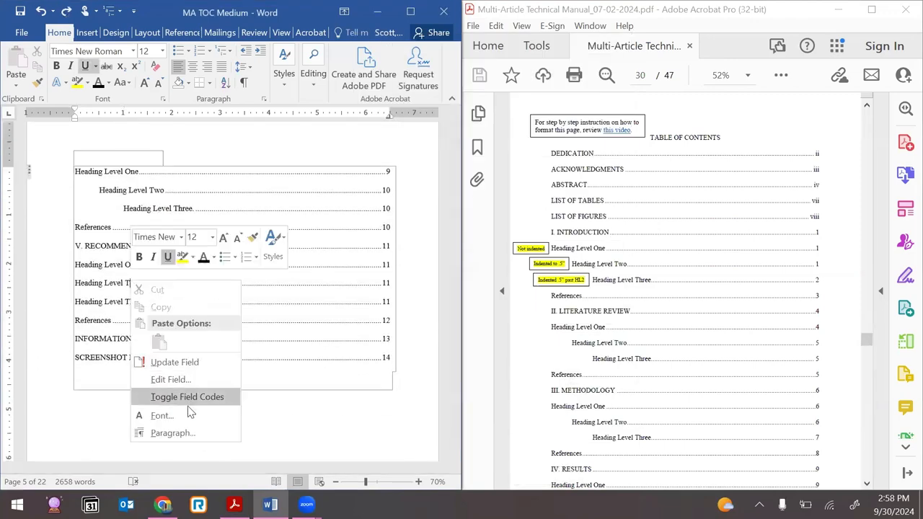
click(173, 433)
click(426, 173)
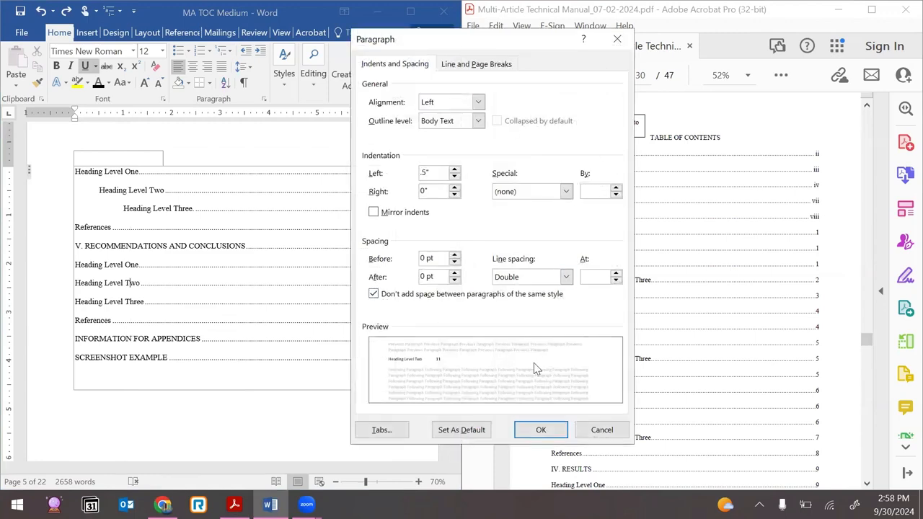
click(537, 430)
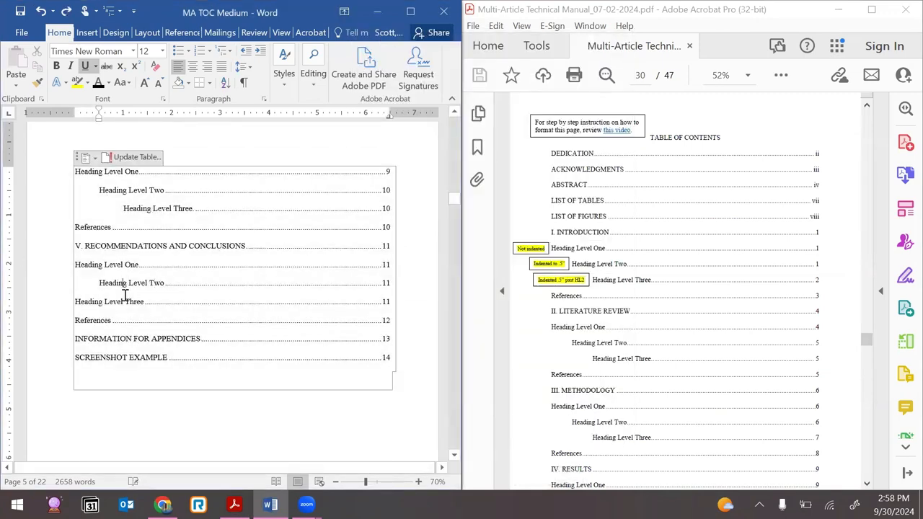
Apply a 1" right indent to the Heading Level Three entry under V. RECOMMENDATIONS AND CONCLUSIONS, undoing the automatic change to the other entries
right_click(122, 301)
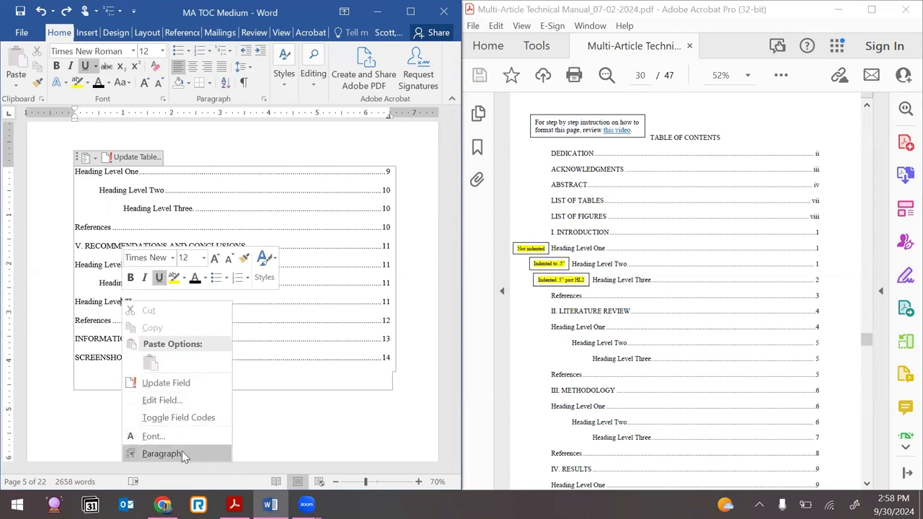
click(163, 453)
click(429, 191)
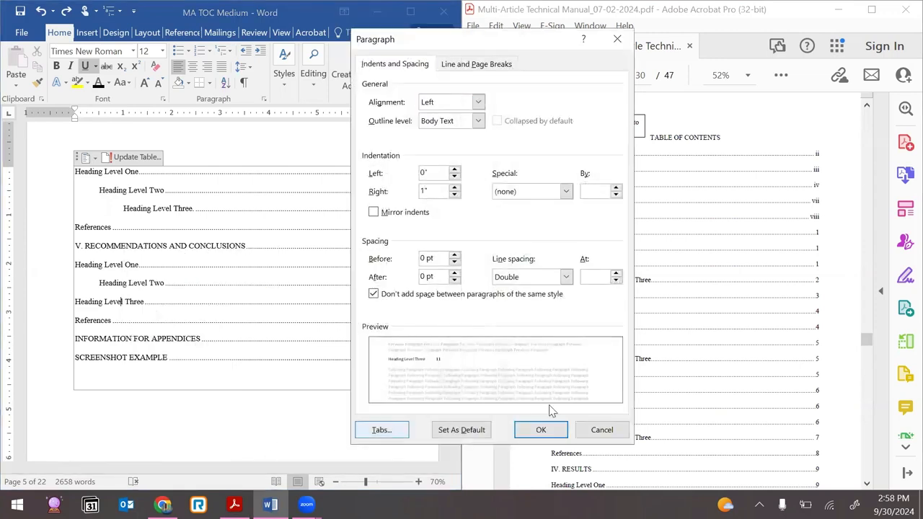
click(548, 429)
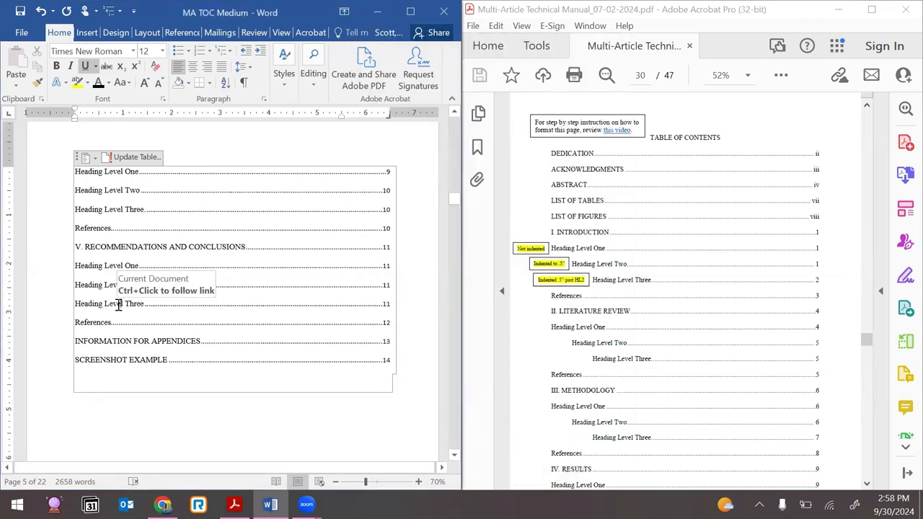
key(ctrl+z)
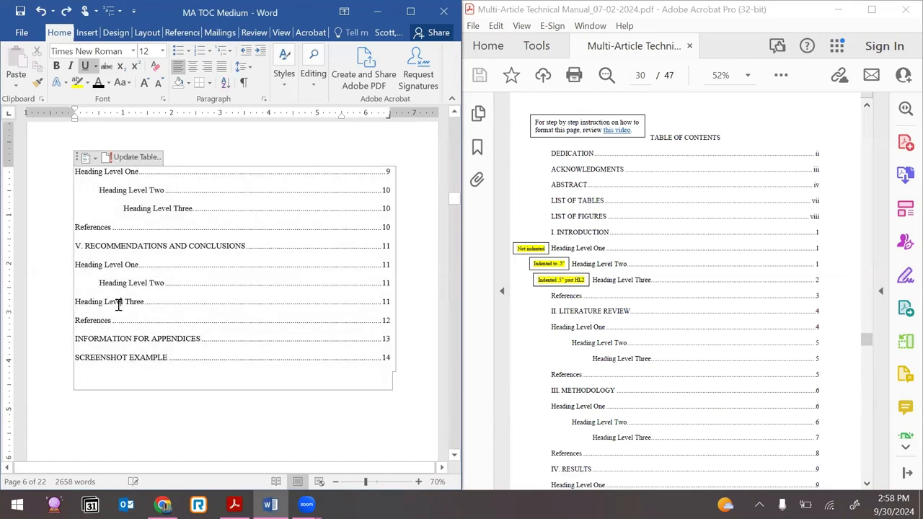
Set the right indent to 0" and the left indent to 1" on only the Heading Level Three entry under V. RECOMMENDATIONS AND CONCLUSIONS
right_click(119, 305)
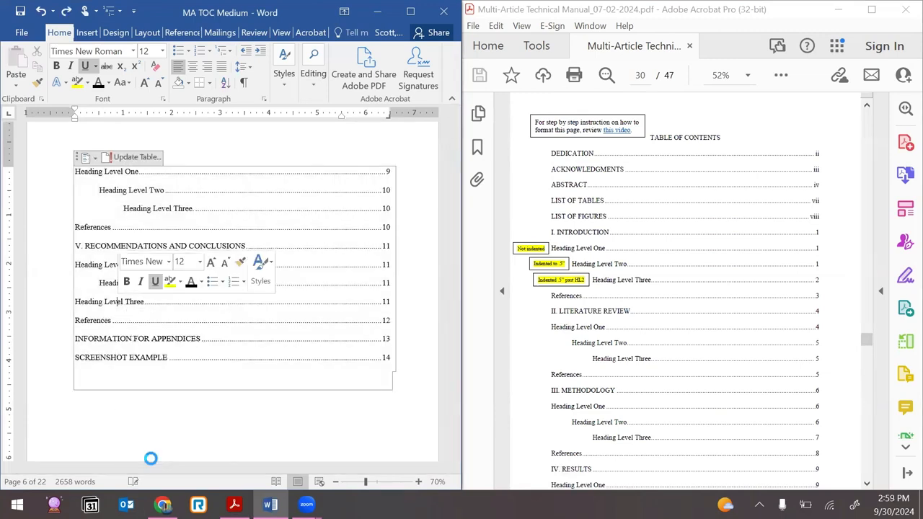
click(148, 456)
drag(432, 192, 356, 190)
text(0)
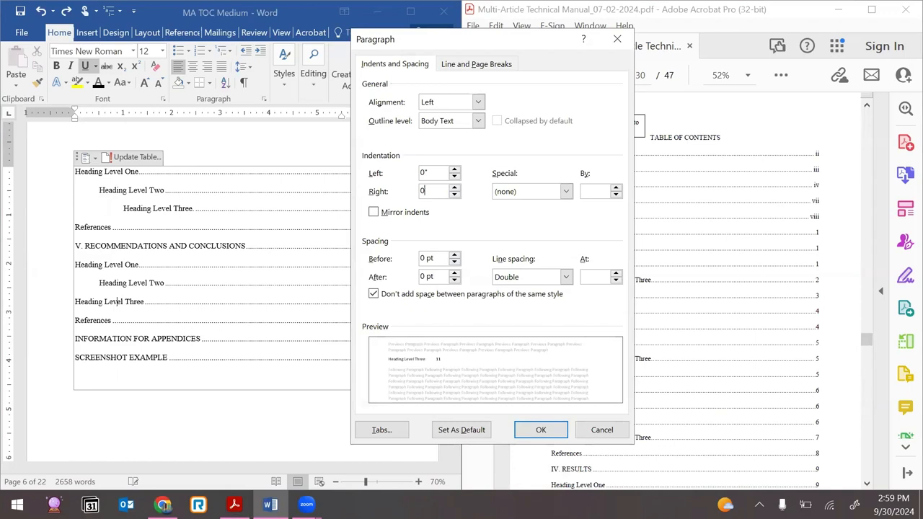
click(426, 171)
key(BackSpace)
text(1)
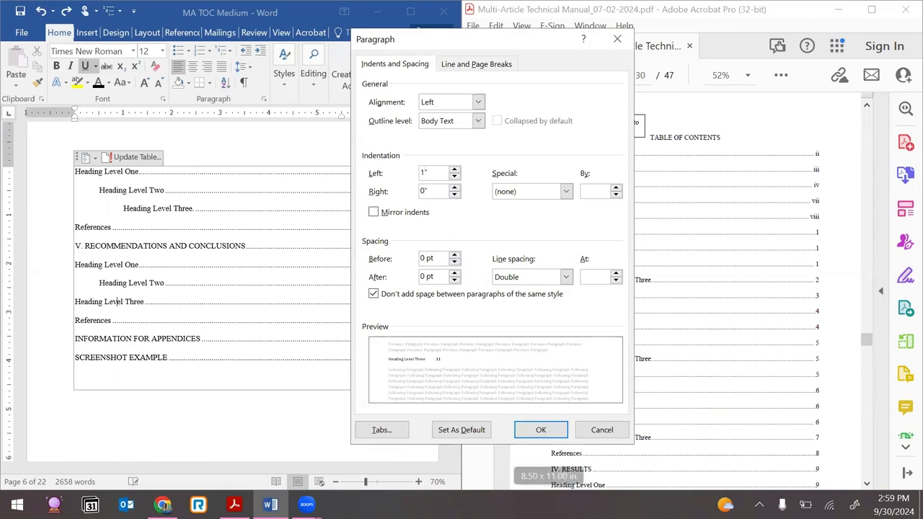
click(541, 430)
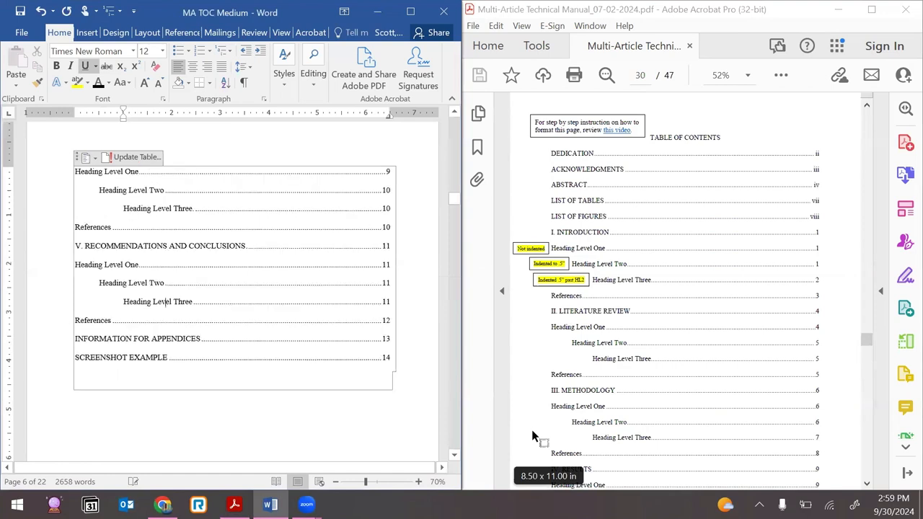
Review the heading-level indents throughout the table of contents against the manual's sample
right_click(231, 321)
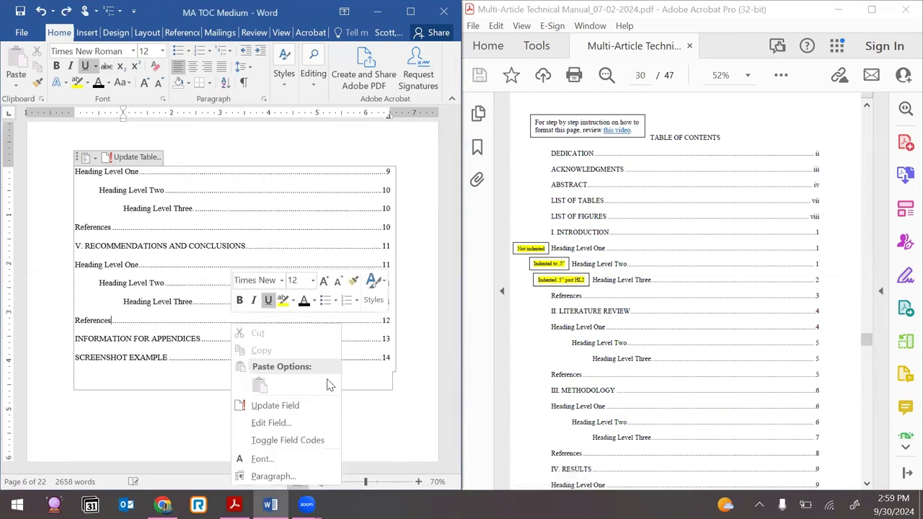
click(356, 343)
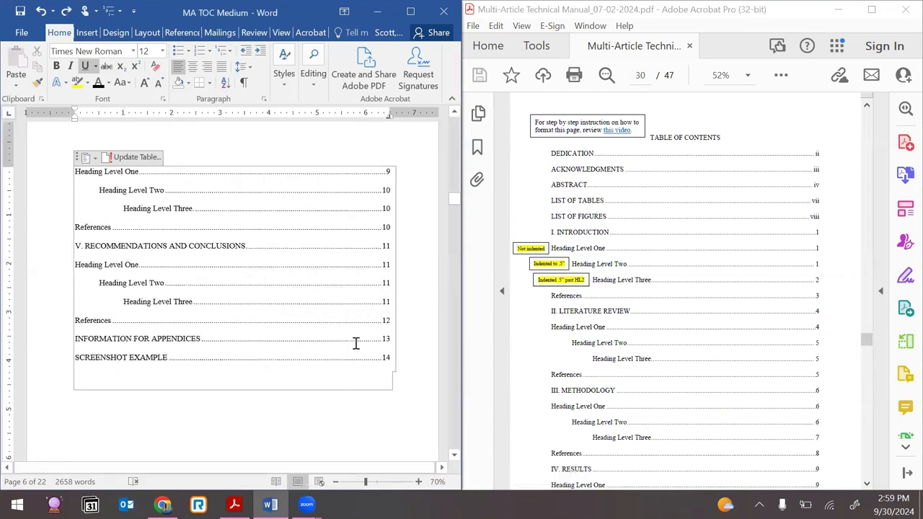
scroll(355, 343, up, 8)
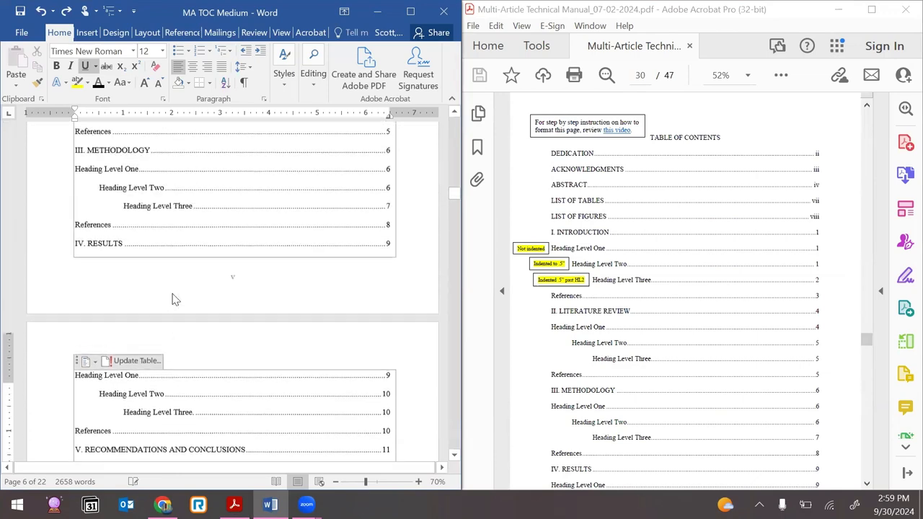
scroll(173, 294, up, 3)
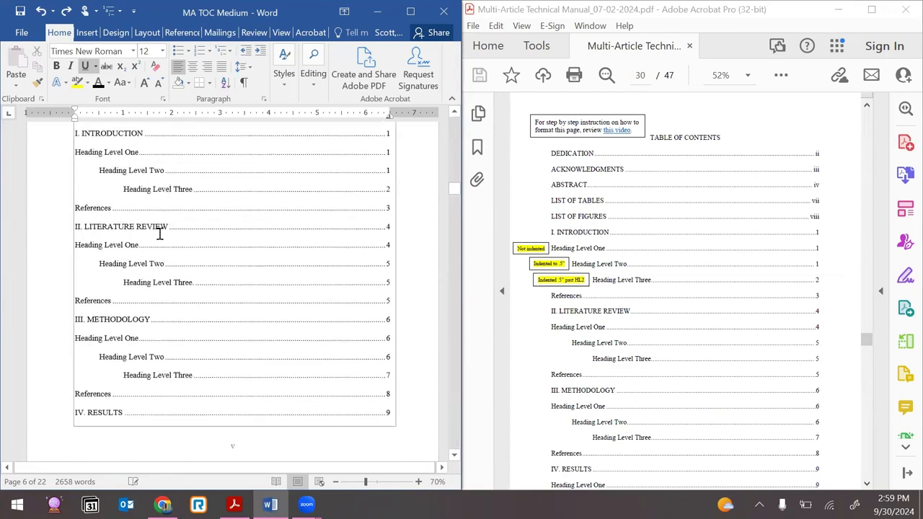
scroll(168, 223, up, 4)
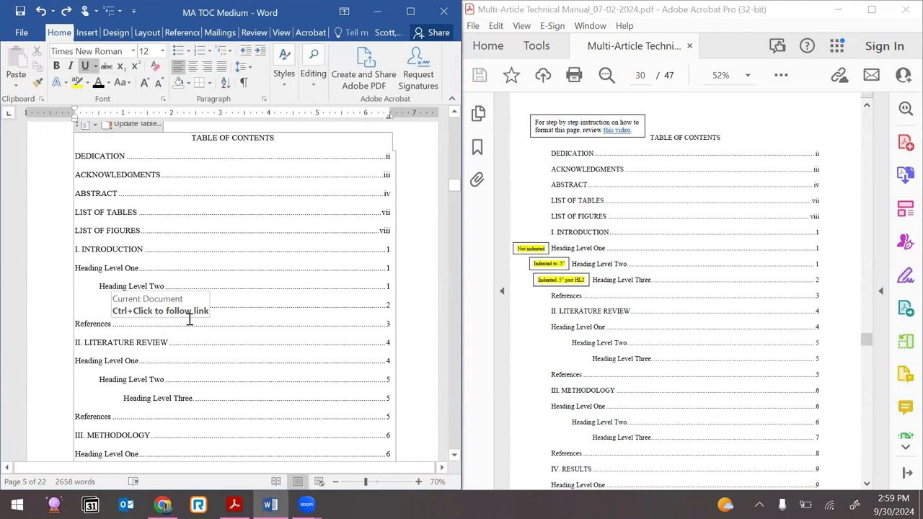
scroll(297, 392, down, 6)
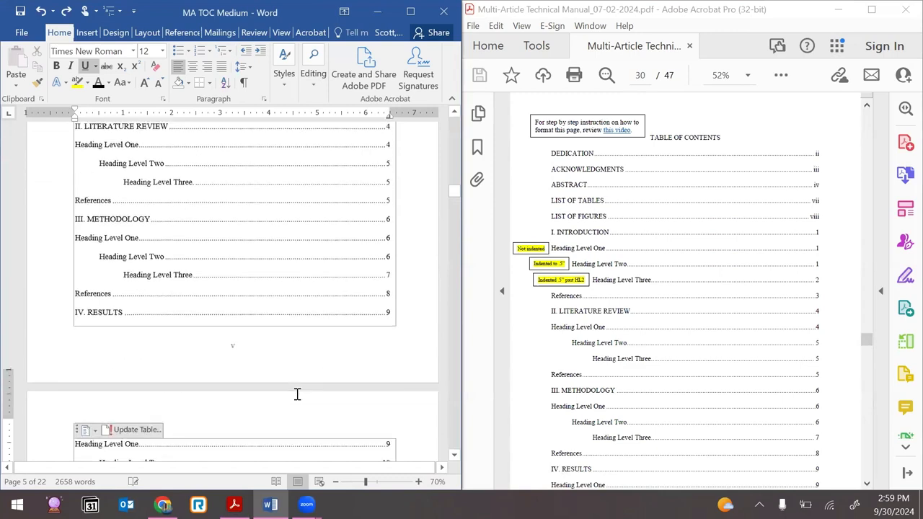
scroll(297, 394, down, 6)
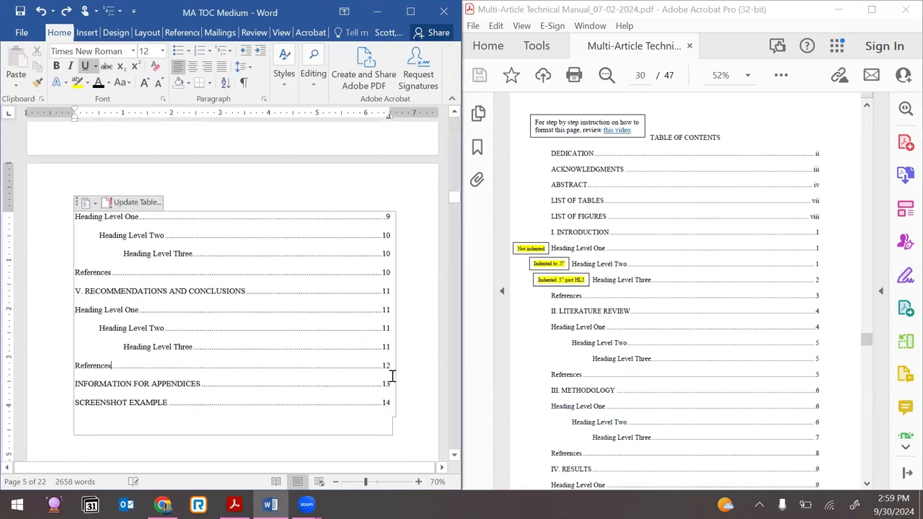
Add an APPENDICES line between the last References entry and INFORMATION FOR APPENDICES
right_click(389, 365)
key(Escape)
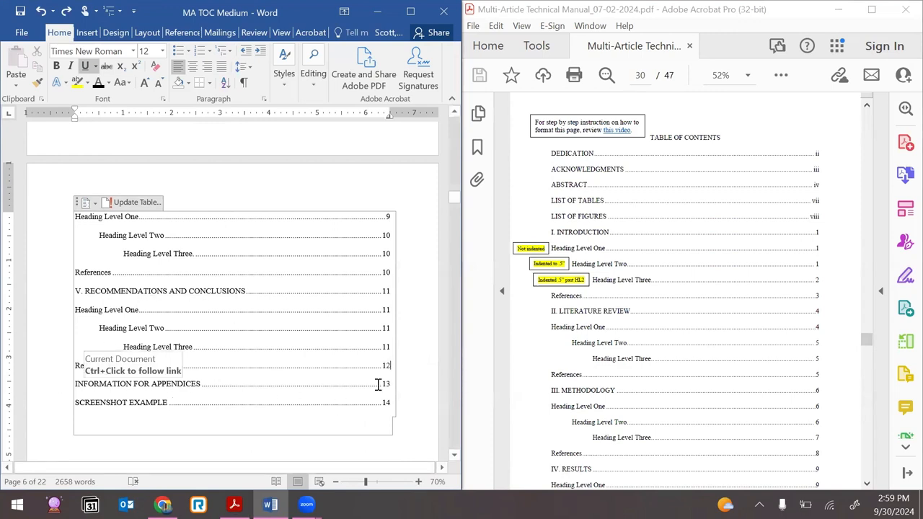
key(Return)
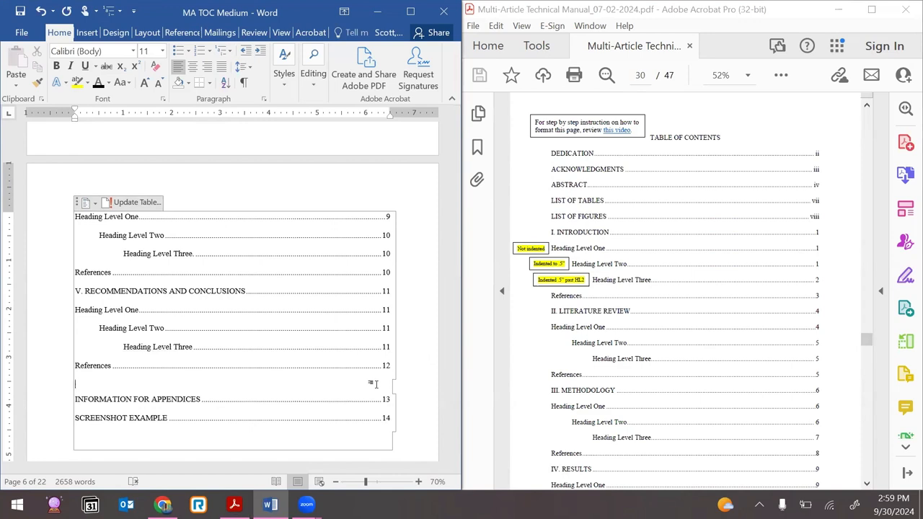
text(AP)
Select the new APPENDICES line with its neighbouring entries and format it in 12-point Times New Roman
drag(93, 365, 106, 393)
click(173, 355)
click(199, 74)
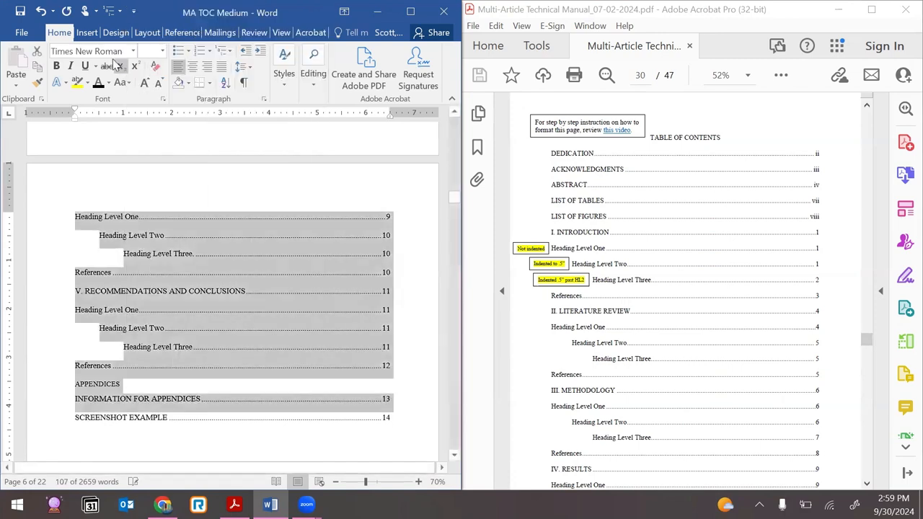
click(162, 50)
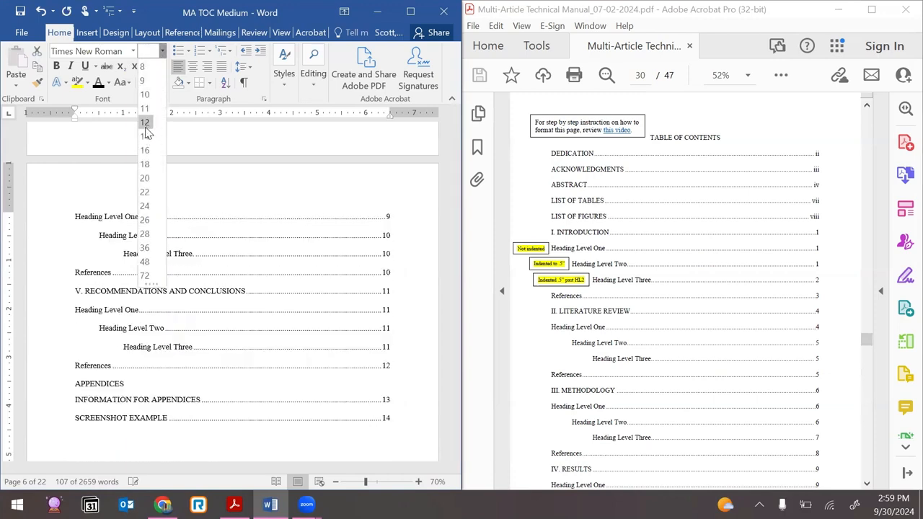
click(147, 134)
Set the selected table of contents entries, including APPENDICES, to 0 pt spacing after, double line spacing and no space between same-style paragraphs
click(93, 351)
right_click(101, 388)
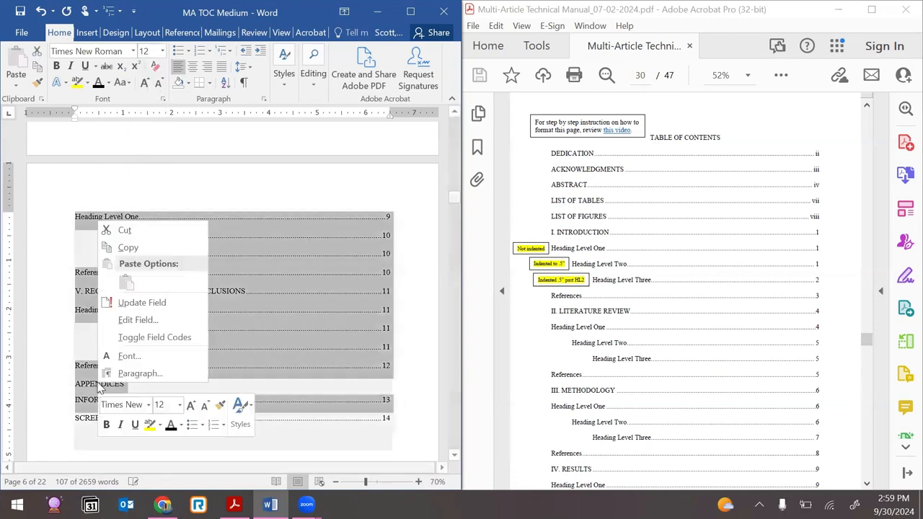
click(142, 370)
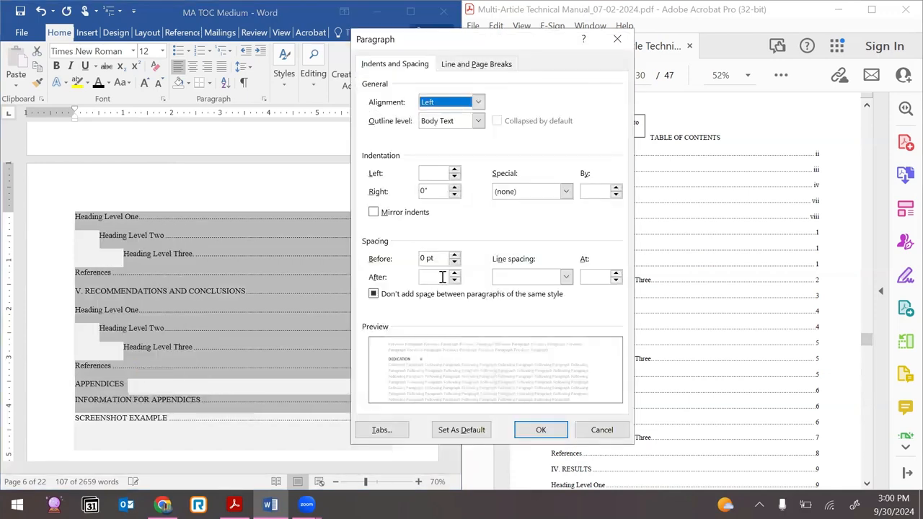
click(454, 281)
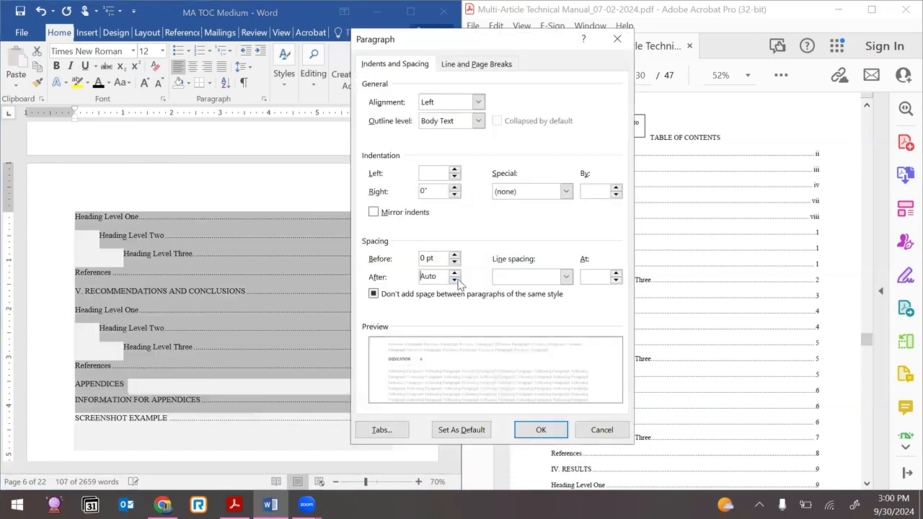
click(499, 274)
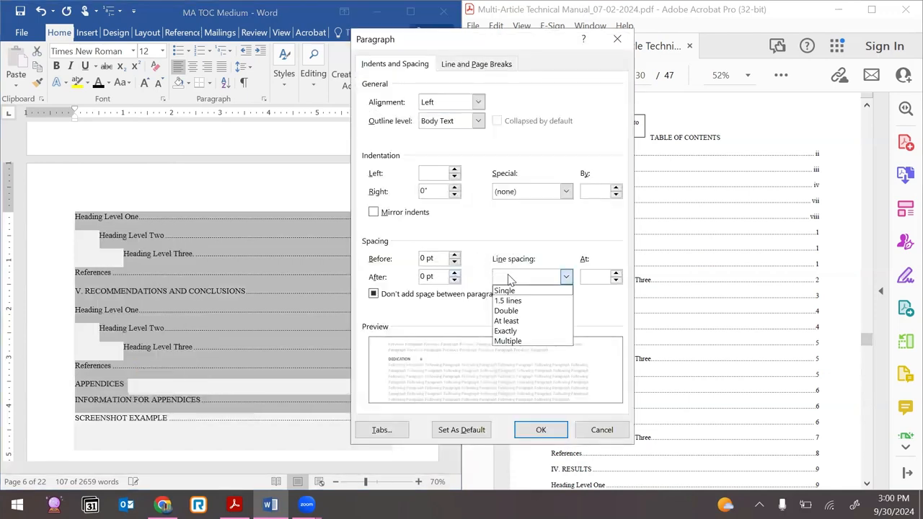
click(525, 313)
click(397, 297)
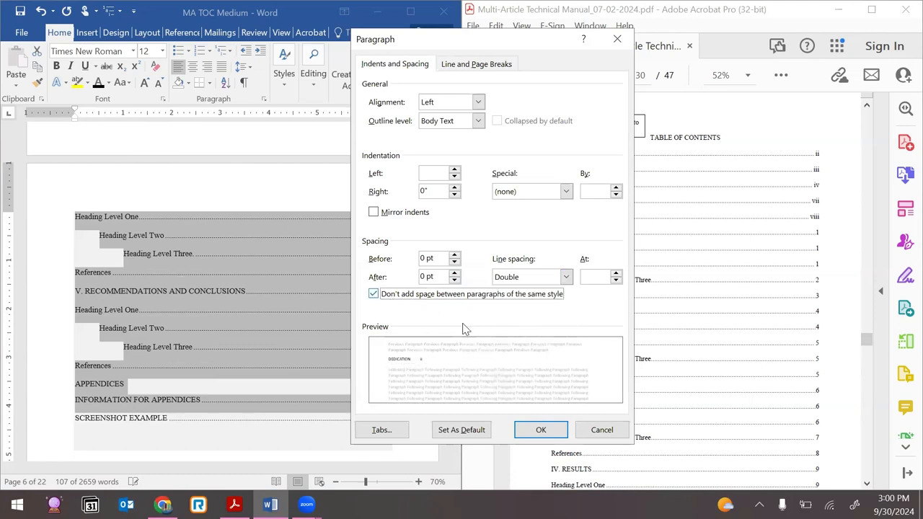
click(542, 428)
click(276, 377)
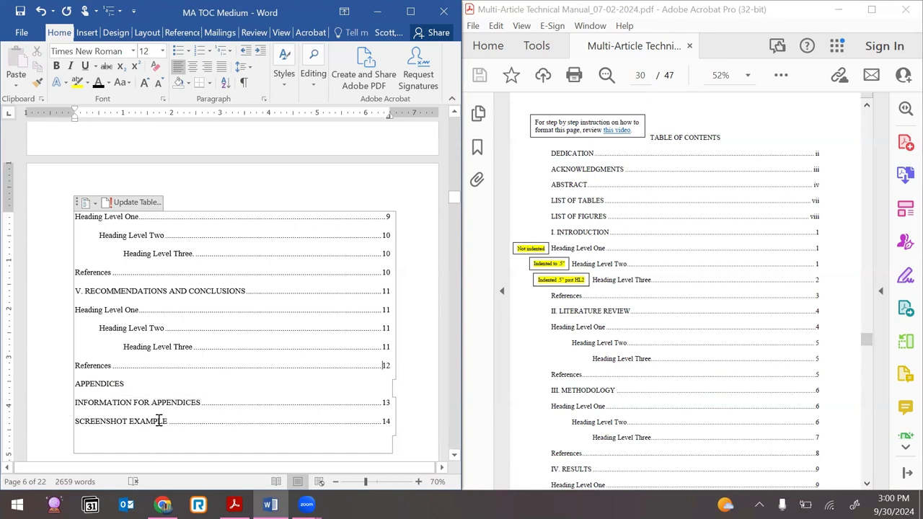
Change the INFORMATION FOR APPENDICES and SCREENSHOT EXAMPLE entries to Capitalize Each Word, checking against the manual's appendix entries
drag(164, 421, 119, 408)
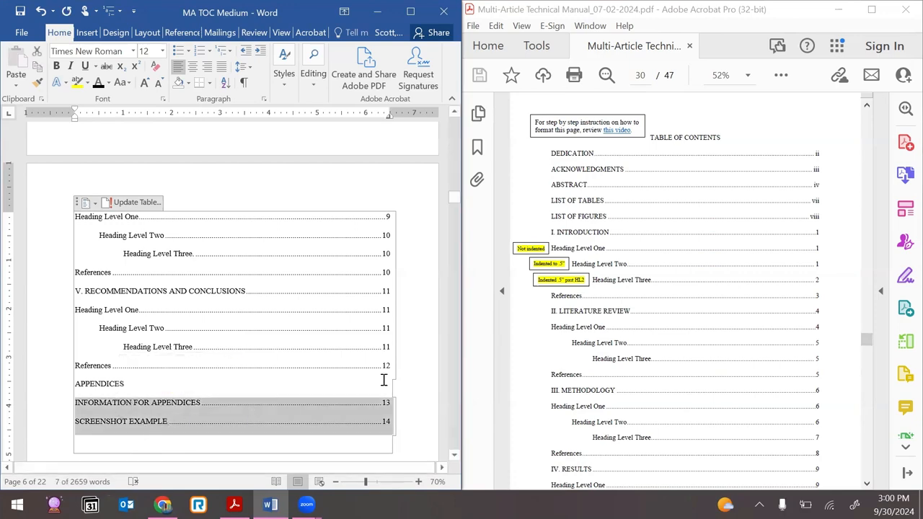
scroll(664, 338, down, 5)
scroll(664, 336, down, 5)
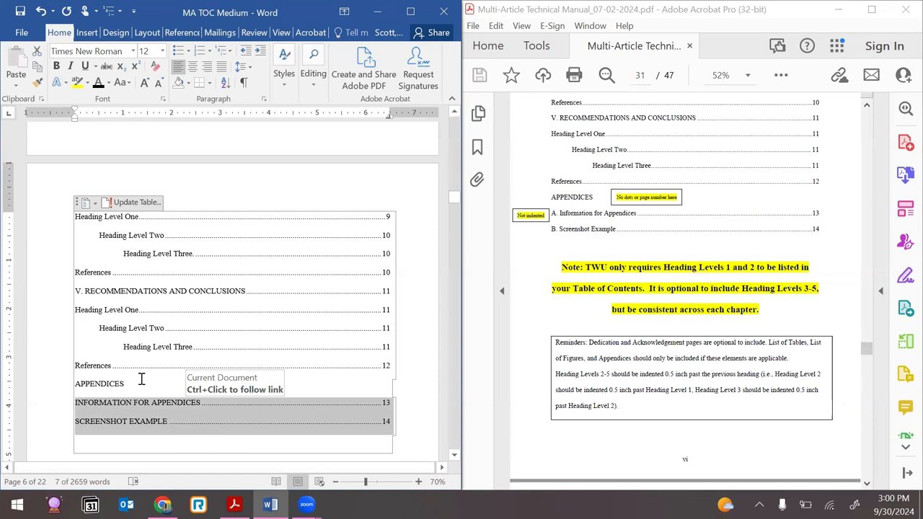
click(123, 82)
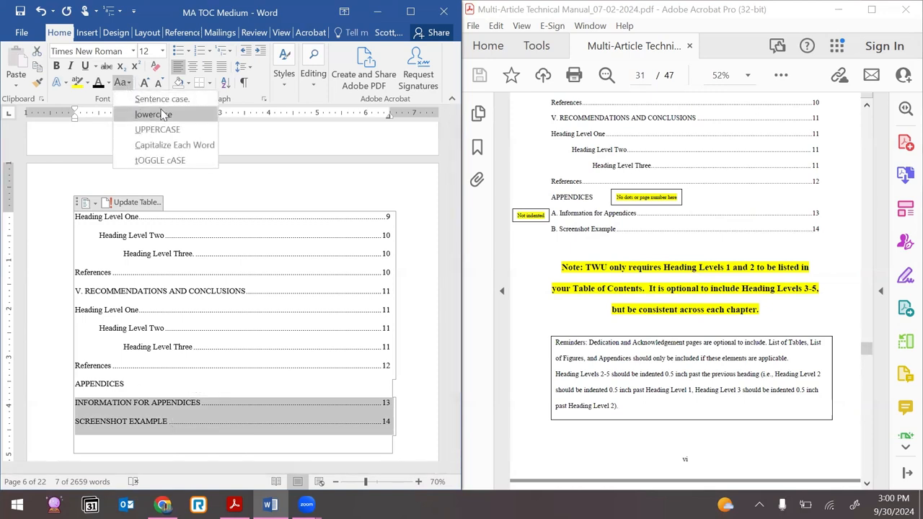
click(165, 145)
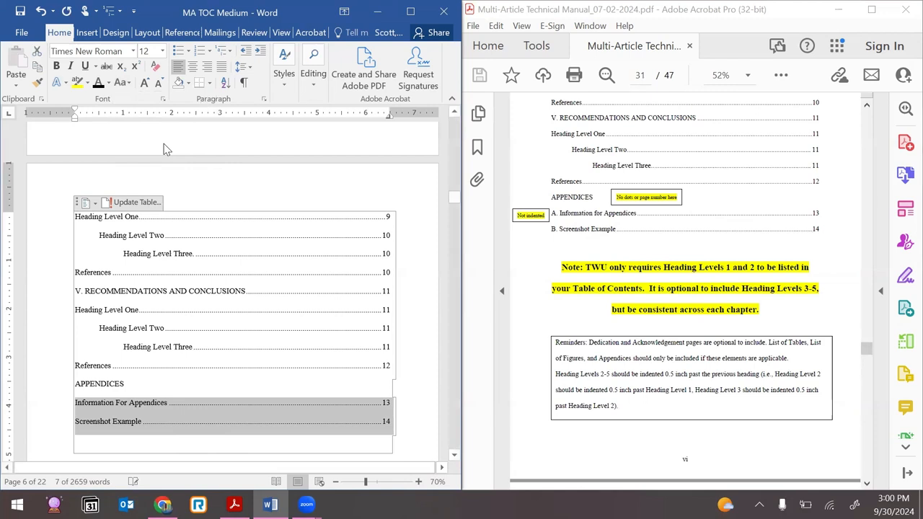
Lowercase the word "for" in the Information for Appendices entry
click(124, 409)
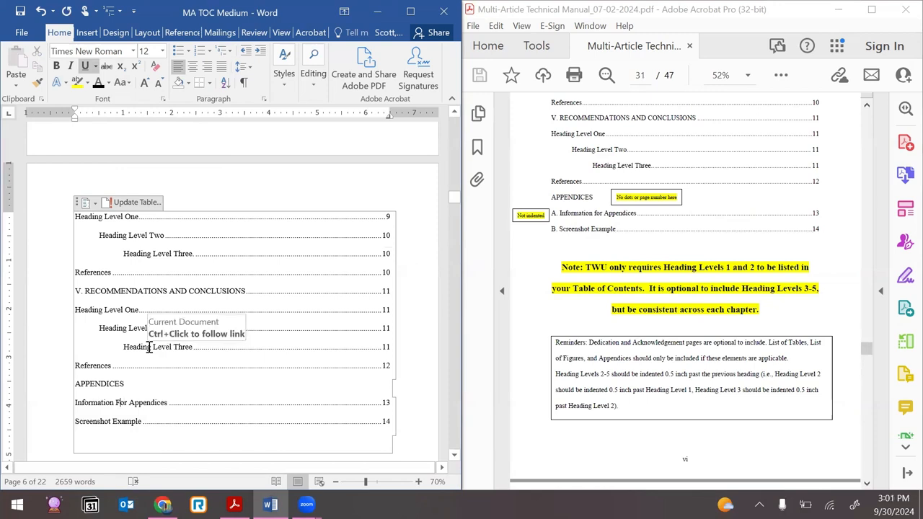
key(BackSpace)
text(f)
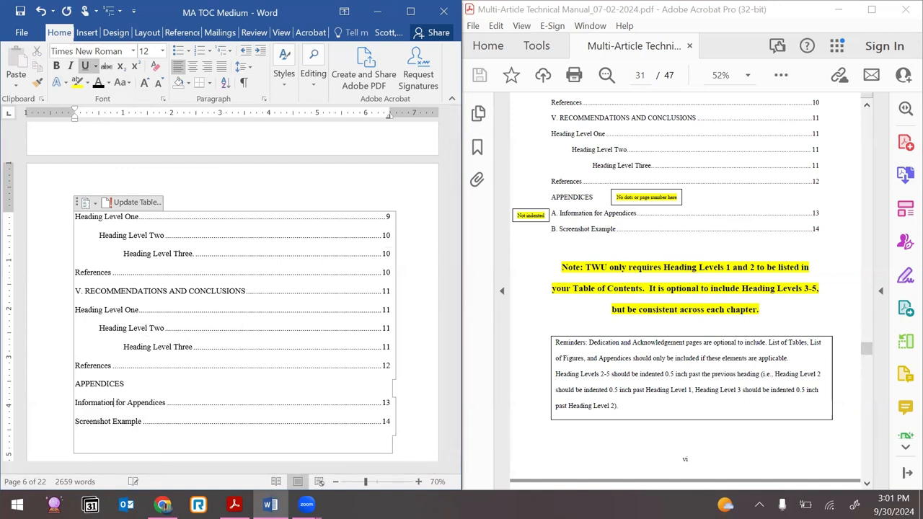
Prefix the Information for Appendices entry with "A." and Screenshot Example with "B.", and remove the underline from both prefixes
text(A. )
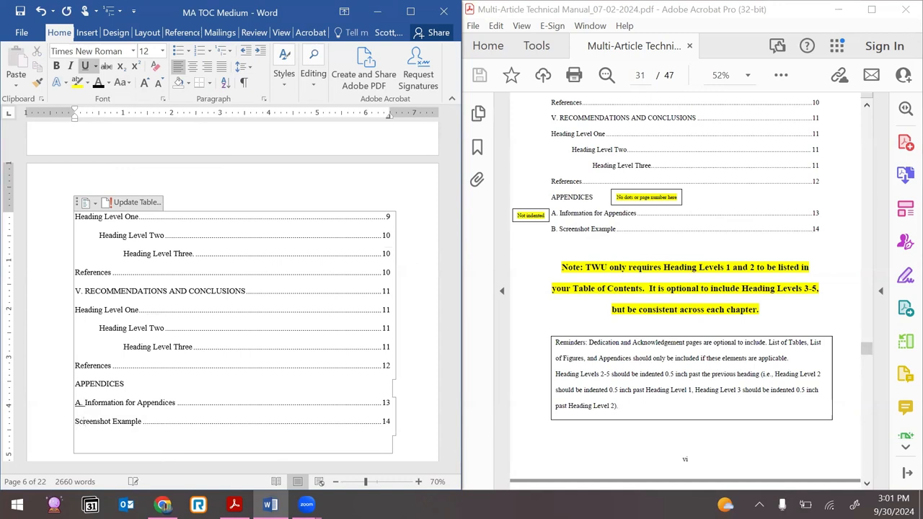
text(B.)
drag(85, 427, 78, 403)
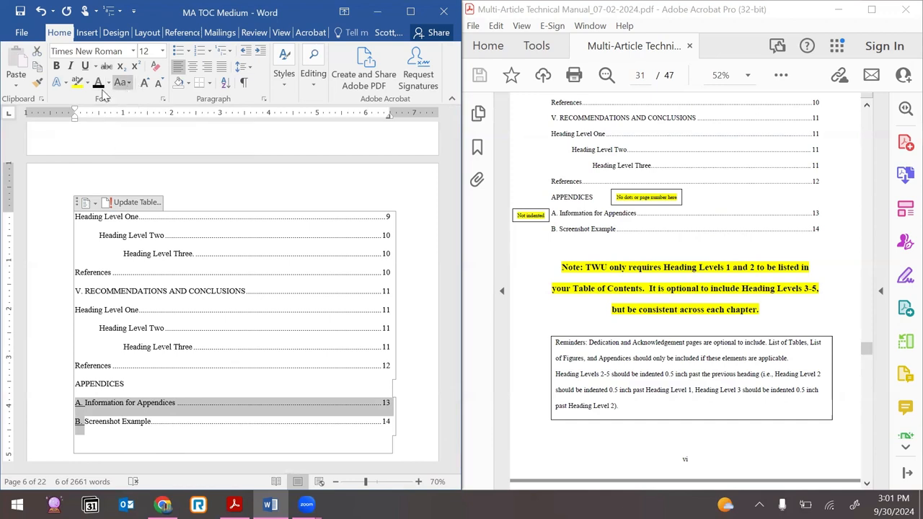
click(116, 404)
double_click(117, 404)
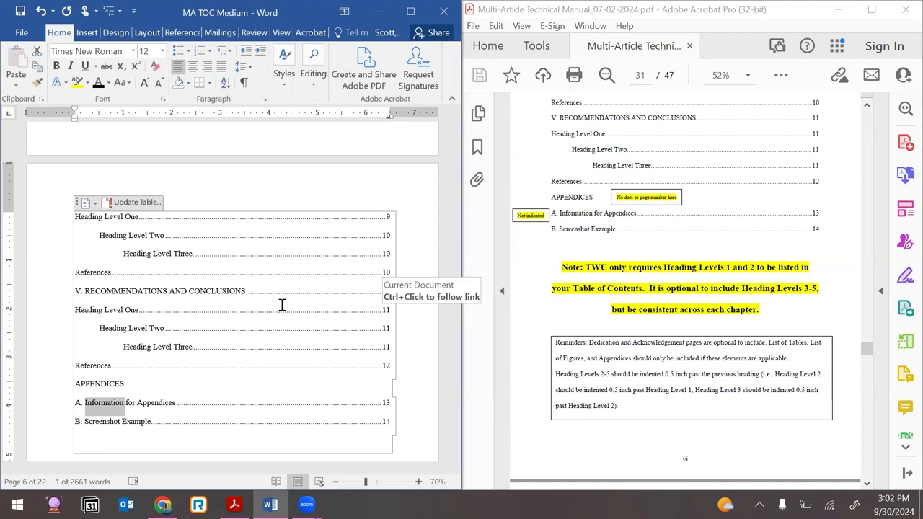
click(235, 308)
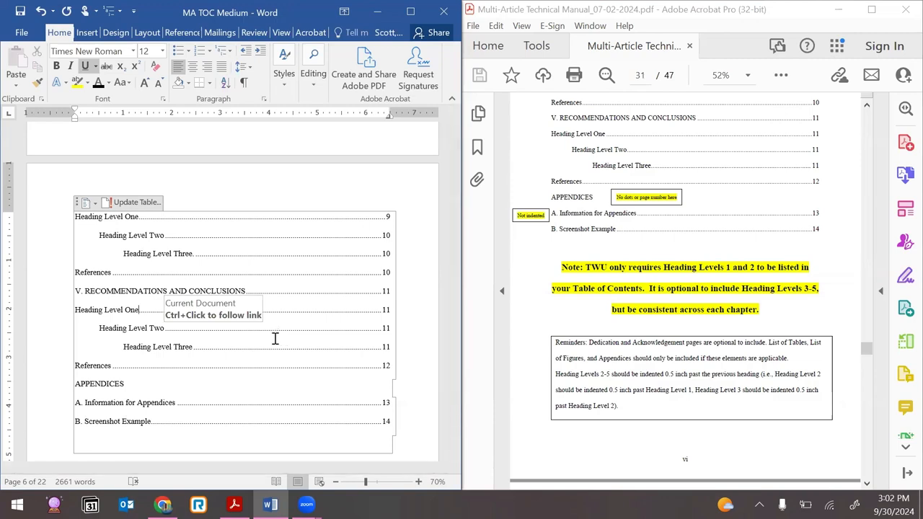
Examine the CHAPTER I and INTRODUCTION title lines at the start of the first chapter
scroll(275, 339, down, 10)
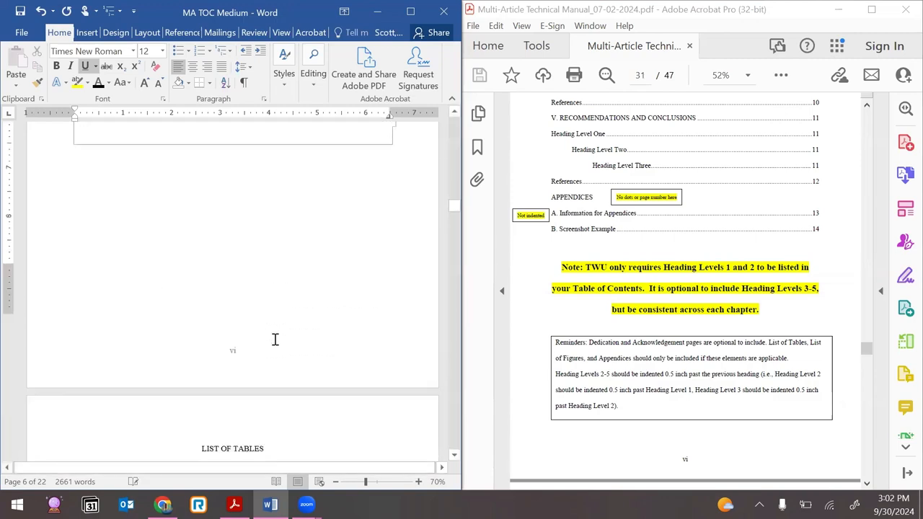
scroll(275, 339, down, 15)
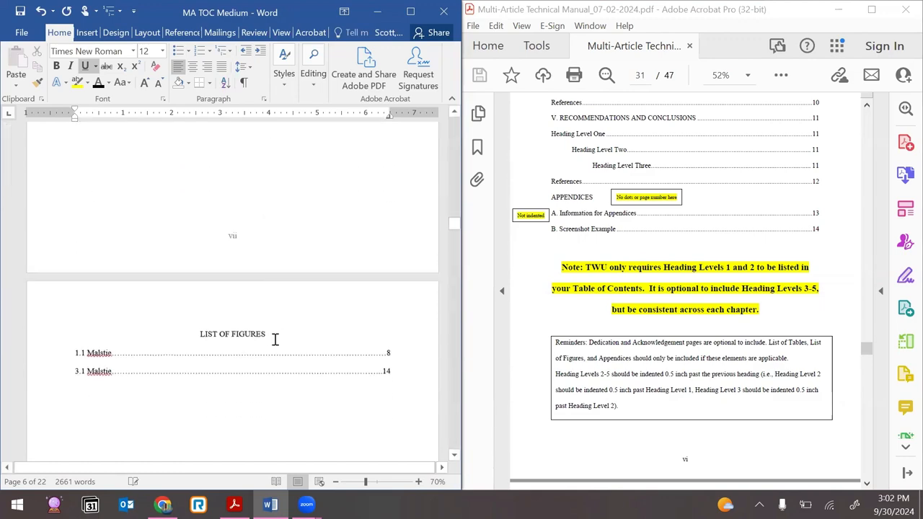
scroll(274, 339, down, 15)
scroll(206, 166, up, 2)
click(186, 195)
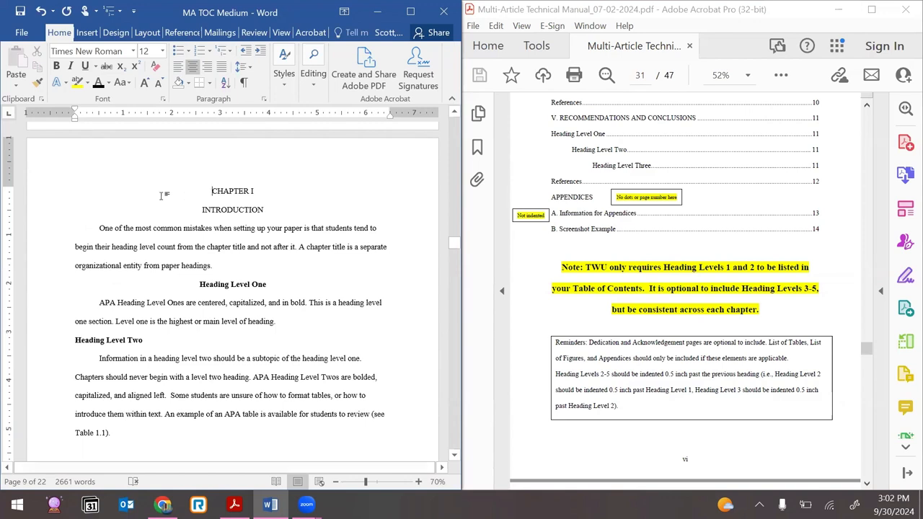
drag(270, 214, 207, 193)
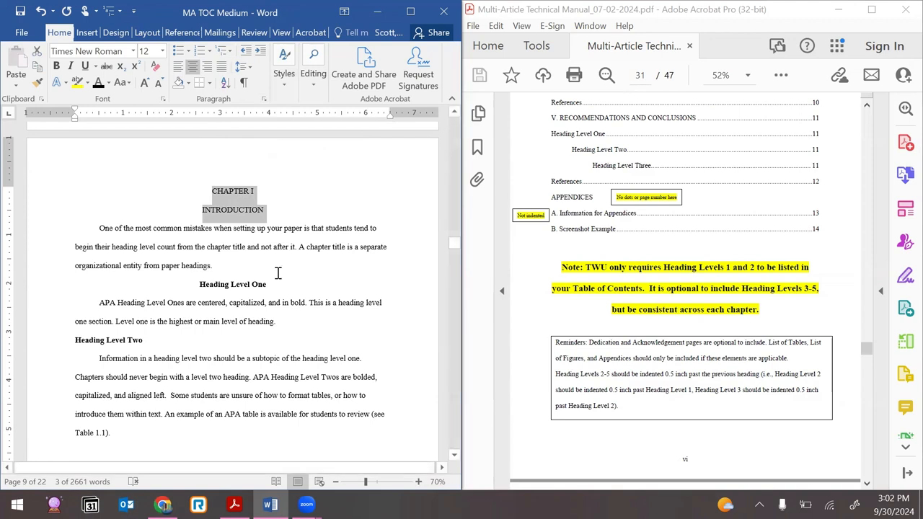
click(216, 216)
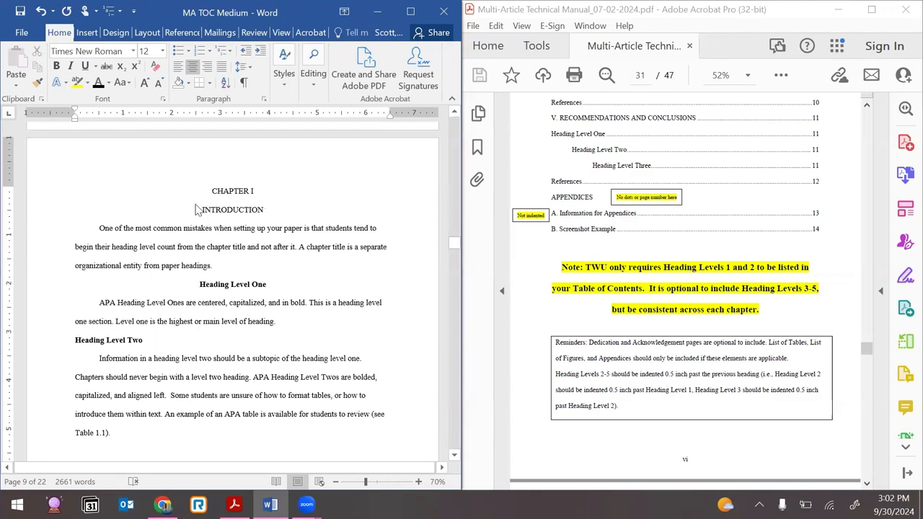
click(57, 213)
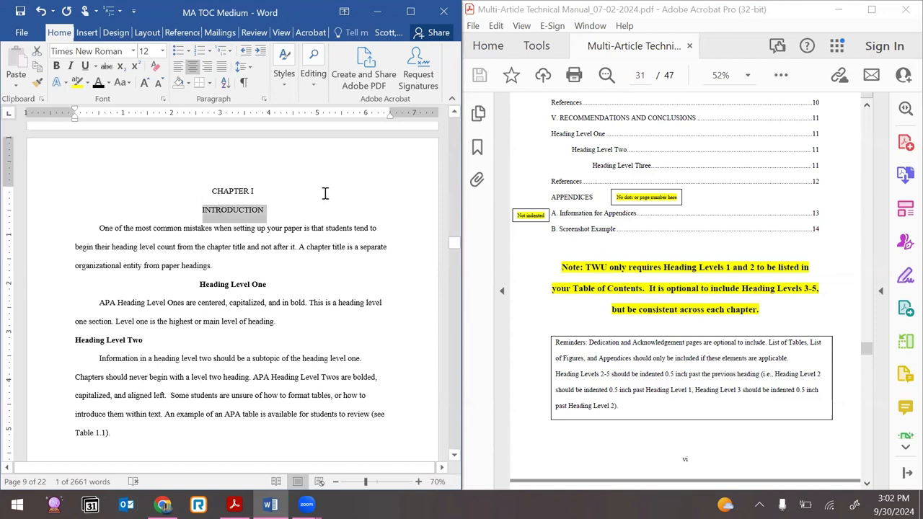
click(214, 191)
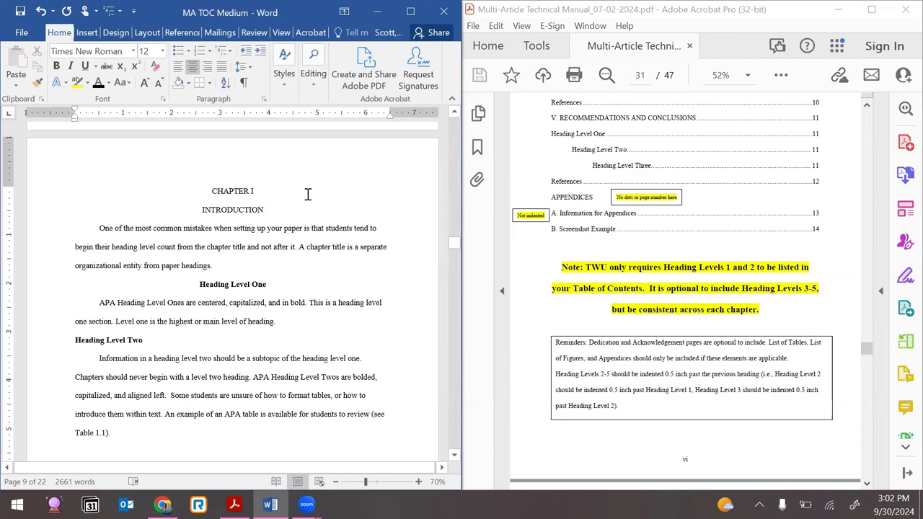
click(215, 209)
Apply the Heading 1 style to both the CHAPTER I and INTRODUCTION title lines together
drag(297, 206, 199, 188)
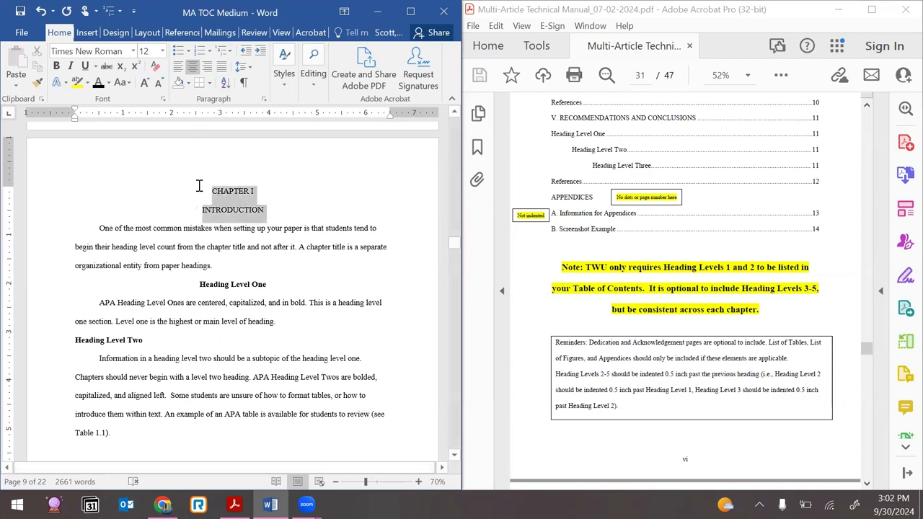
click(289, 90)
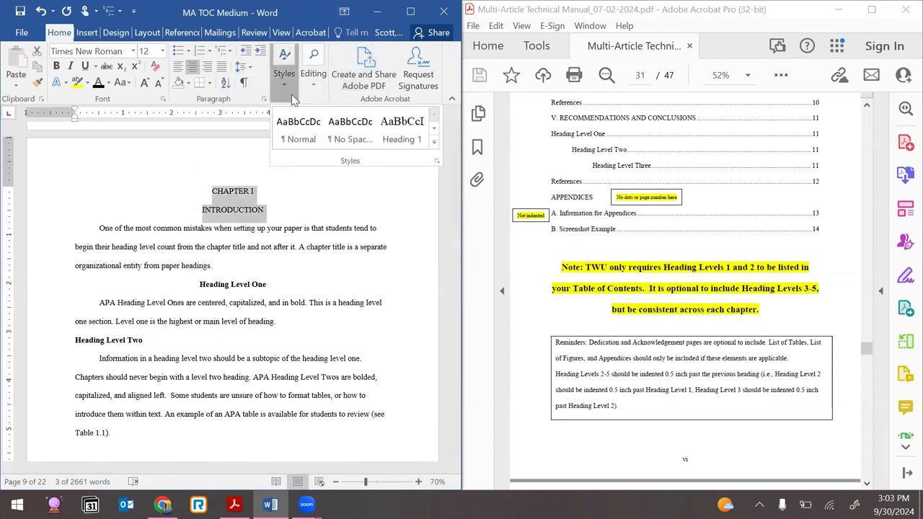
click(398, 141)
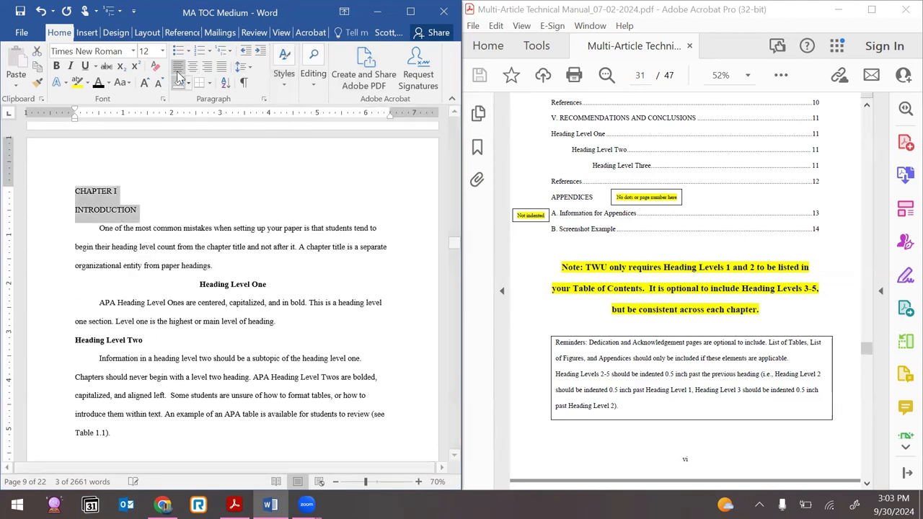
click(75, 209)
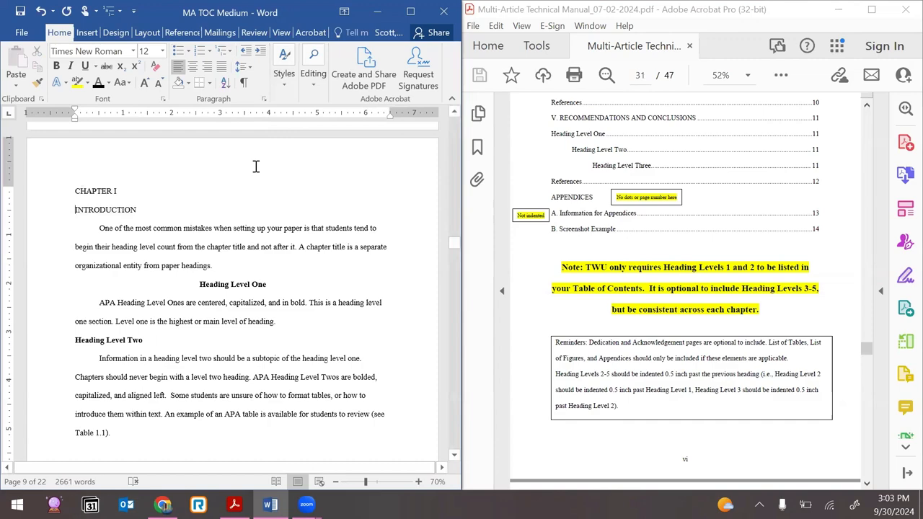
Update the entire table of contents to include the restyled chapter title lines
scroll(254, 166, up, 3)
scroll(254, 166, up, 15)
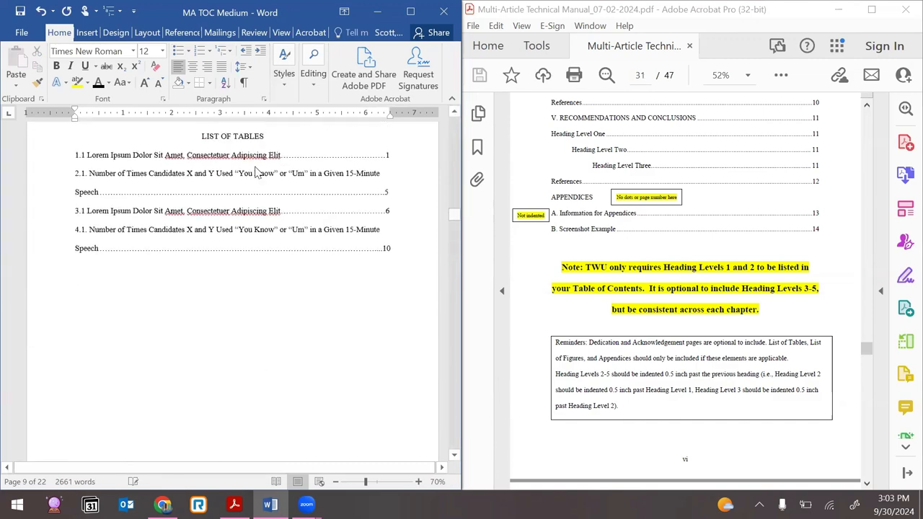
scroll(253, 166, up, 20)
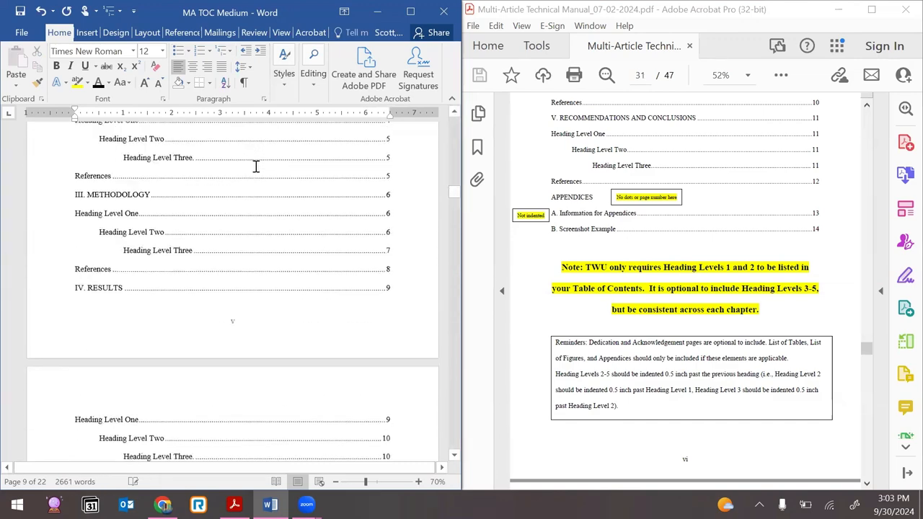
scroll(256, 166, up, 6)
click(195, 210)
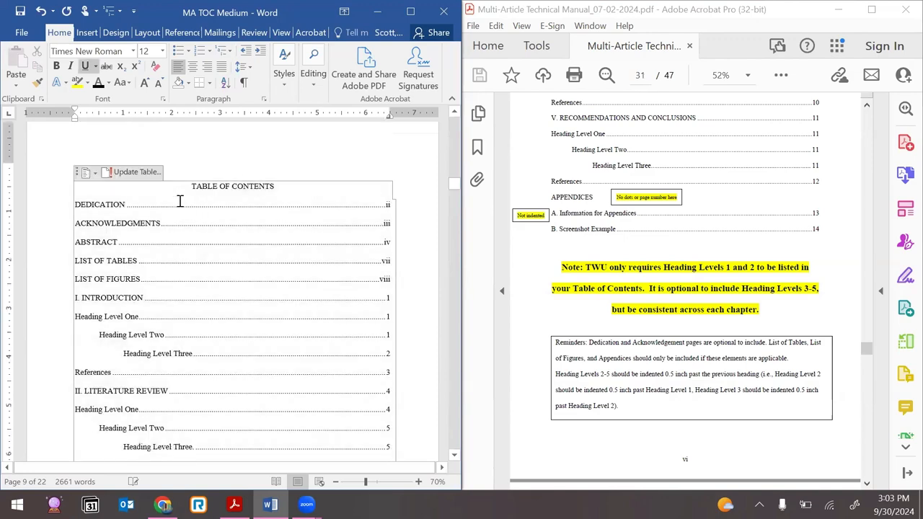
click(131, 174)
click(483, 228)
click(508, 250)
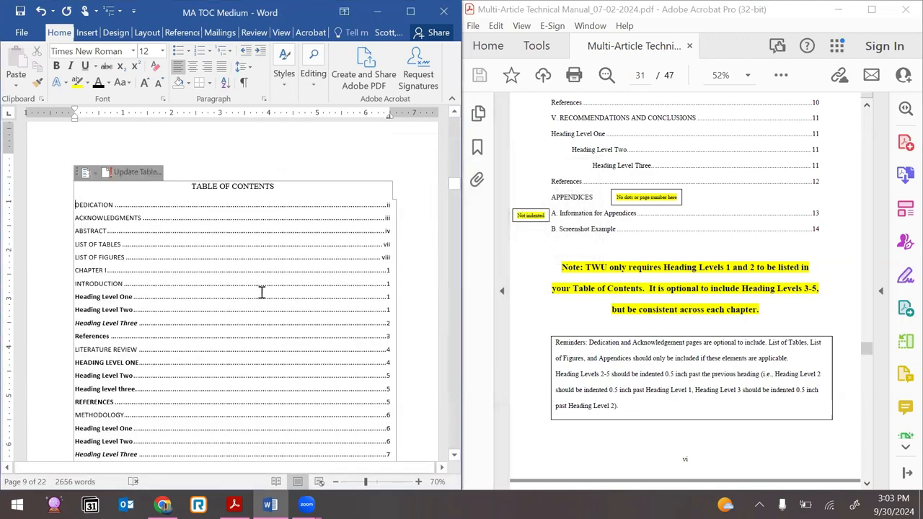
Examine how CHAPTER I and INTRODUCTION are listed in the updated table of contents
scroll(261, 292, down, 1)
drag(78, 225, 369, 241)
click(369, 242)
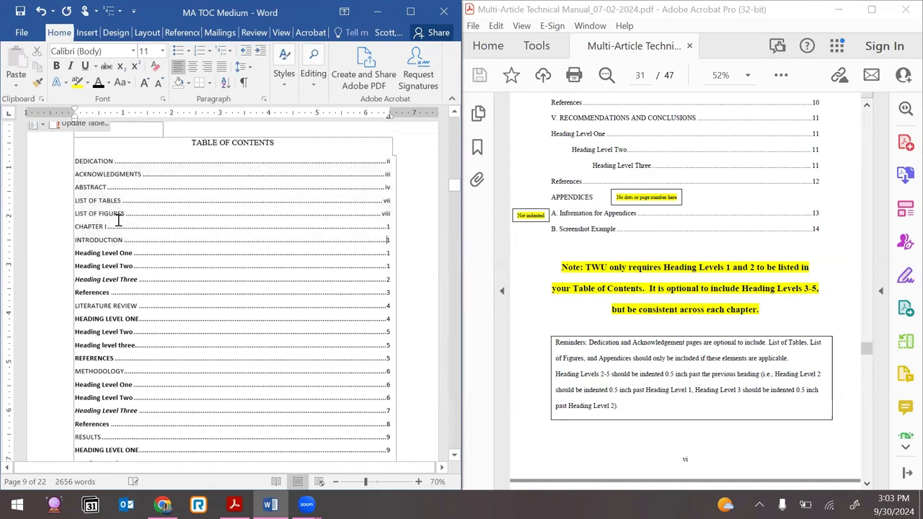
double_click(80, 228)
double_click(100, 240)
click(100, 240)
drag(83, 229, 113, 241)
click(113, 242)
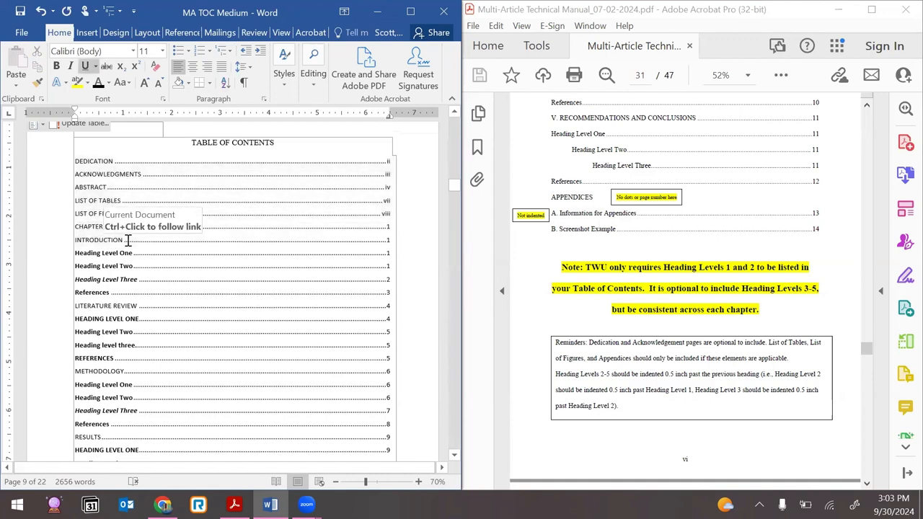
click(37, 230)
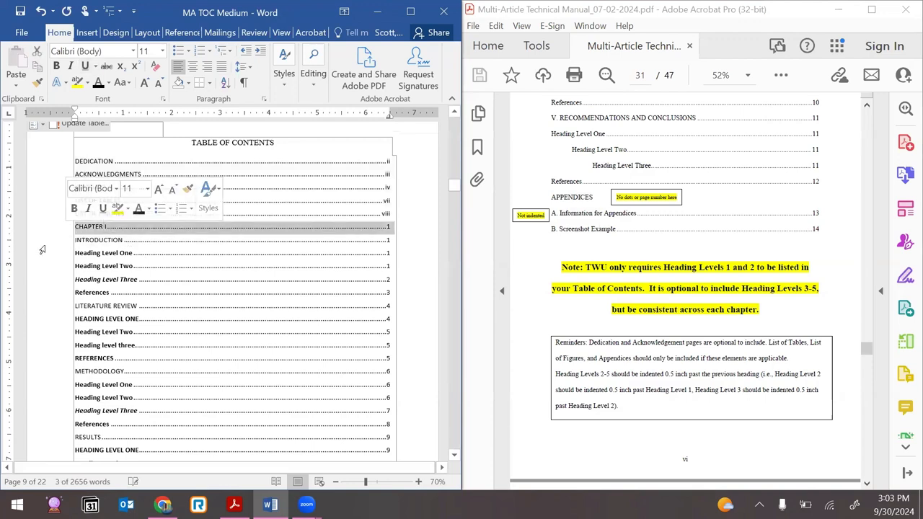
shift+click(50, 252)
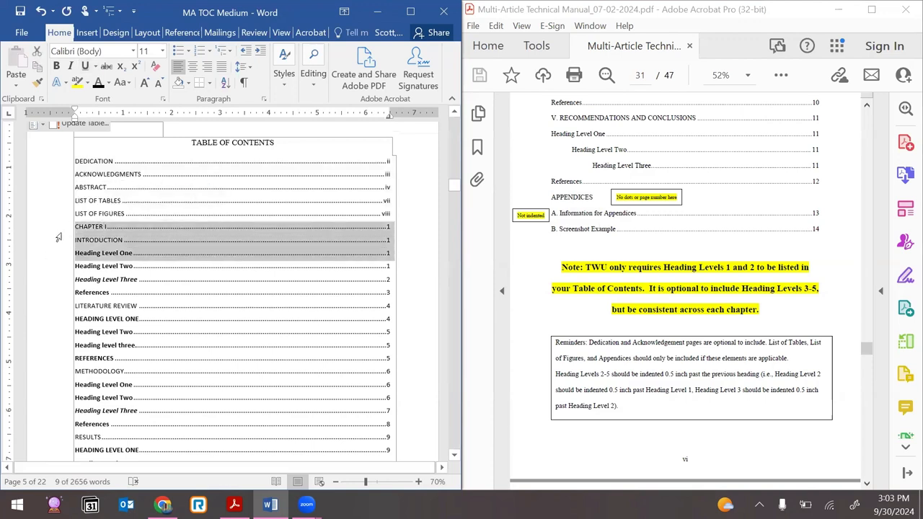
Highlight the CHAPTER I and INTRODUCTION entries in the table of contents in yellow
click(59, 238)
shift+click(61, 240)
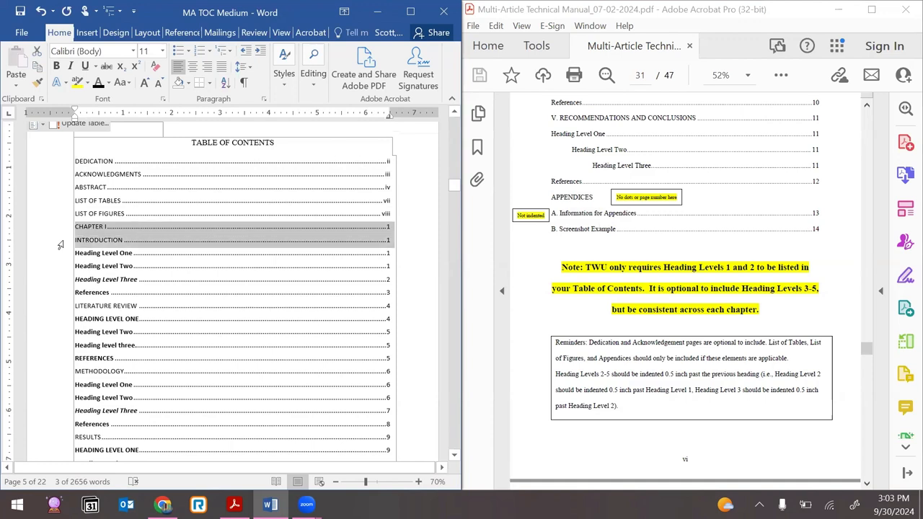
click(76, 82)
click(118, 266)
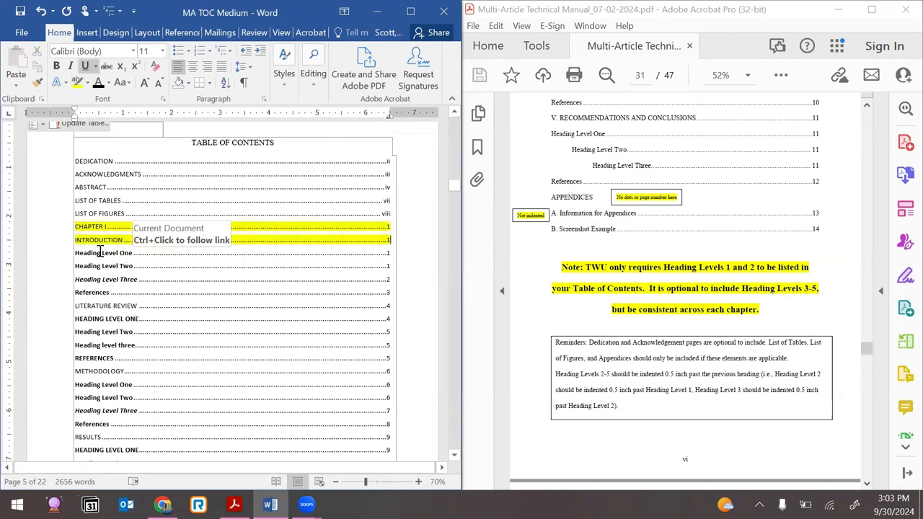
Apply the Normal style to the CHAPTER I line at the start of the first chapter, leaving INTRODUCTION as a heading
scroll(100, 250, down, 1)
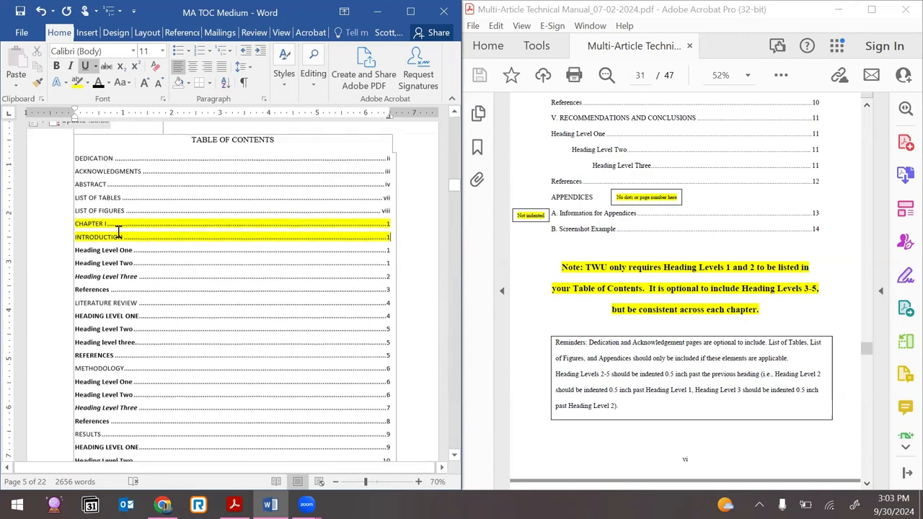
scroll(181, 234, down, 10)
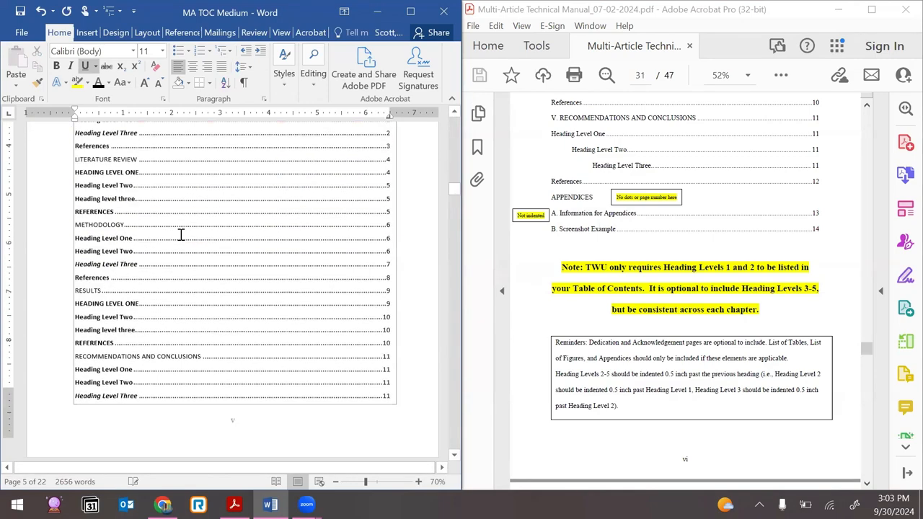
scroll(181, 234, down, 15)
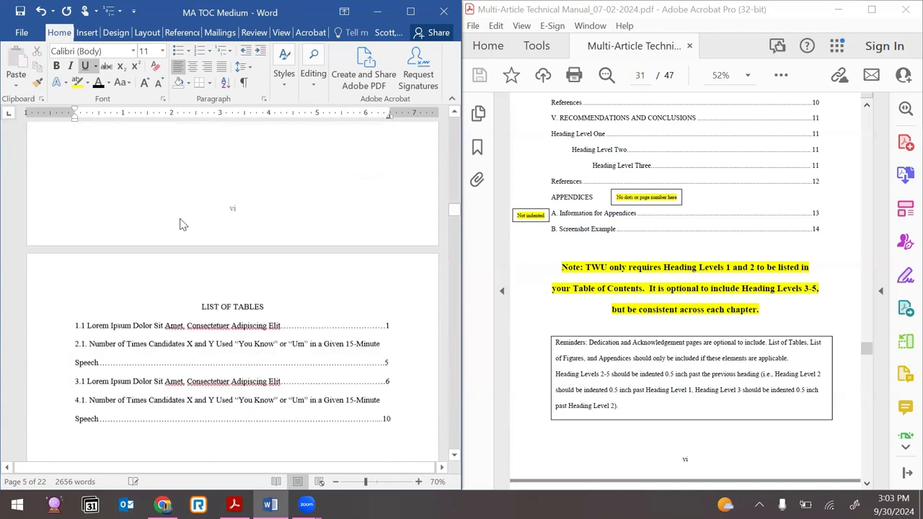
scroll(181, 218, down, 12)
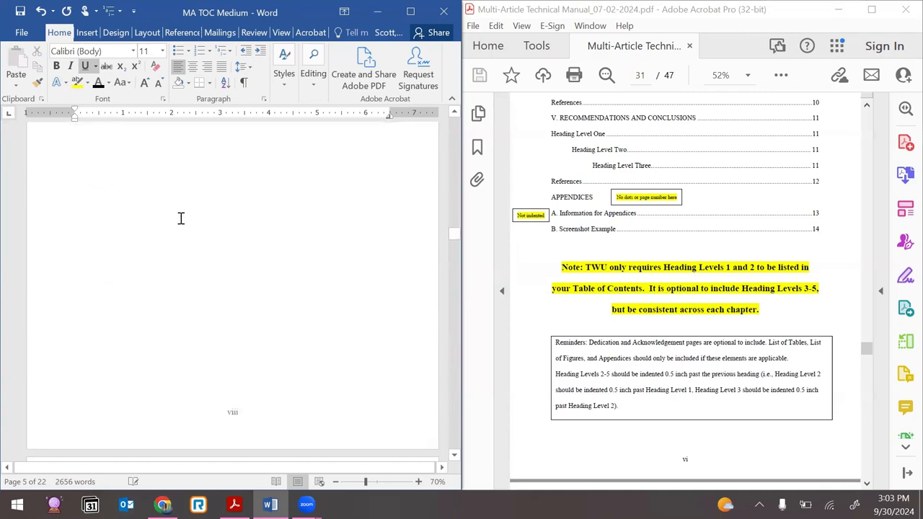
scroll(181, 219, up, 5)
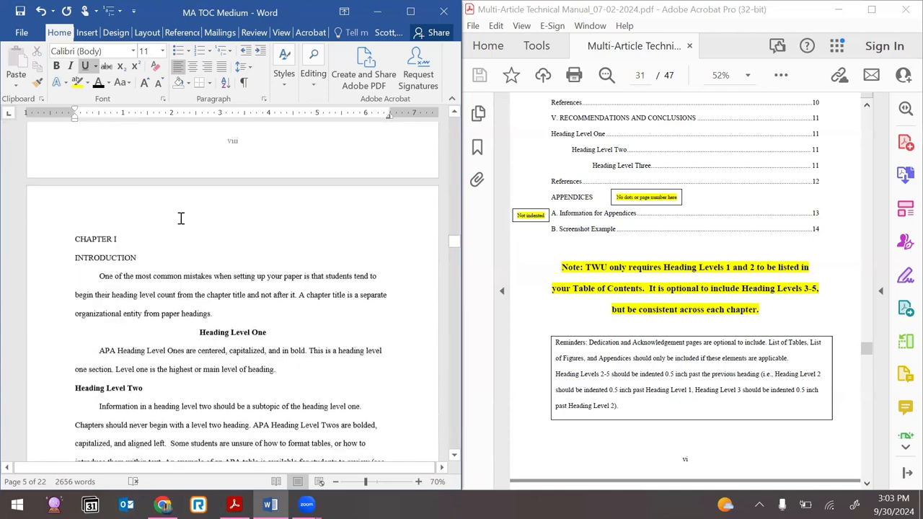
click(88, 240)
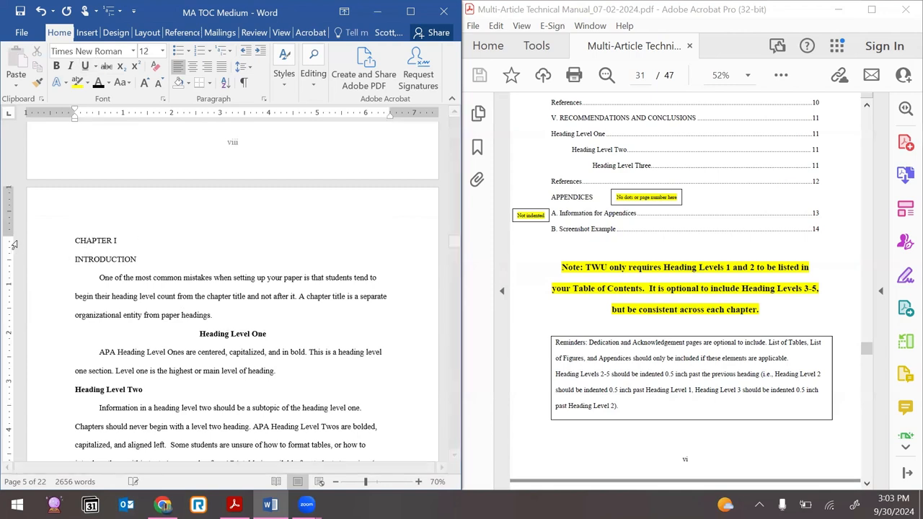
click(48, 245)
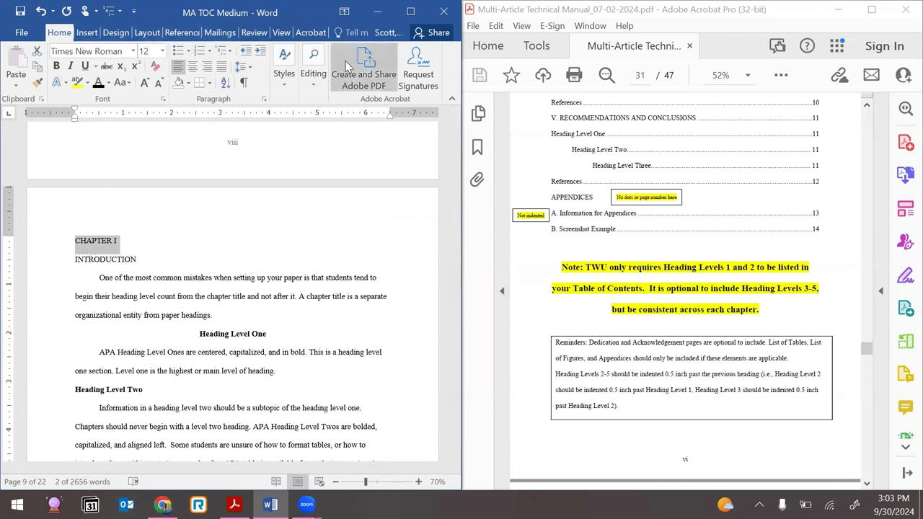
click(289, 76)
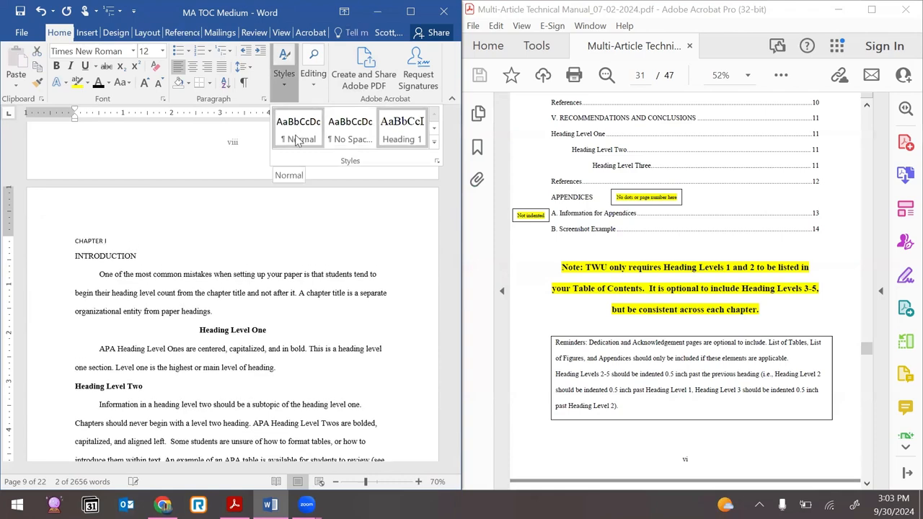
Format the CHAPTER I line in Times New Roman, size 12
click(136, 54)
click(136, 54)
click(116, 132)
click(150, 51)
text(12)
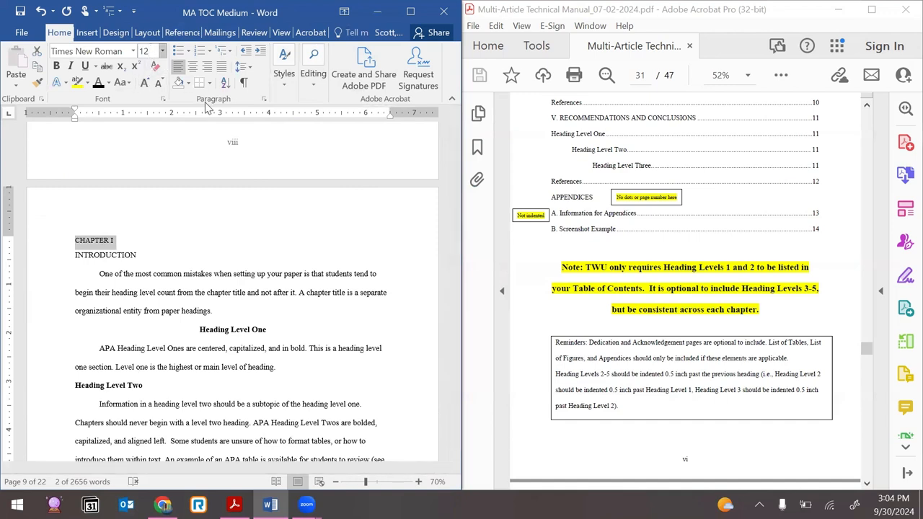
click(137, 237)
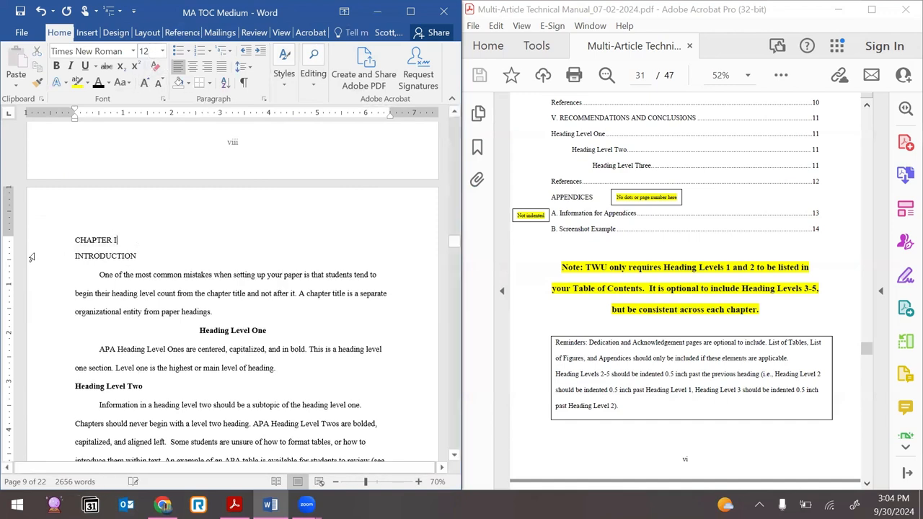
Center the CHAPTER I and INTRODUCTION title lines on the page
click(41, 241)
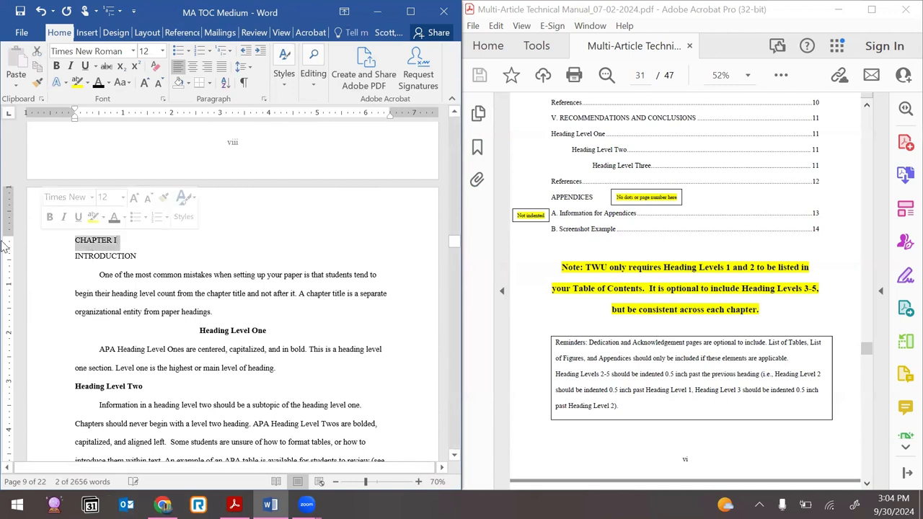
shift+click(34, 262)
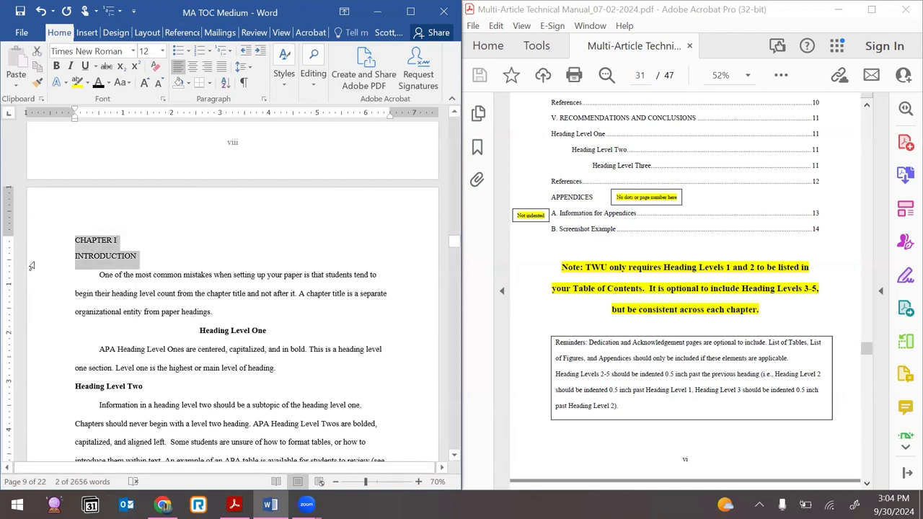
click(192, 65)
click(280, 234)
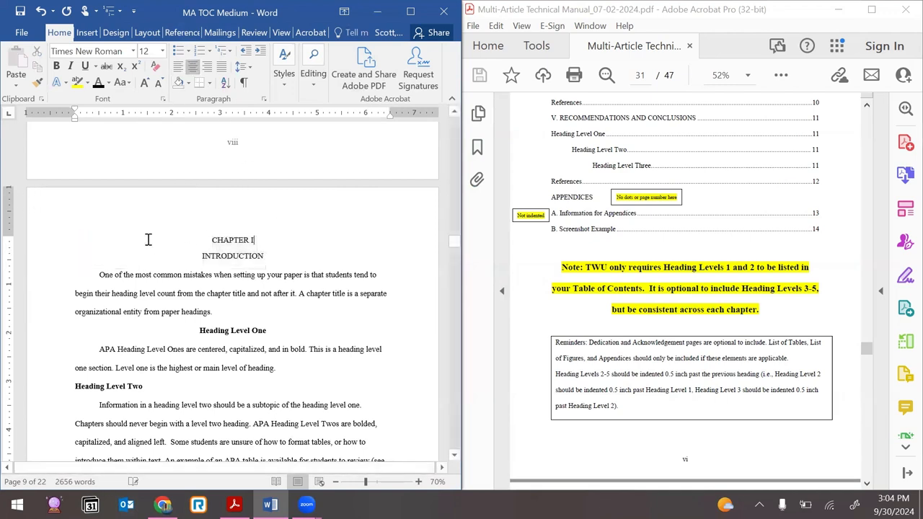
click(62, 241)
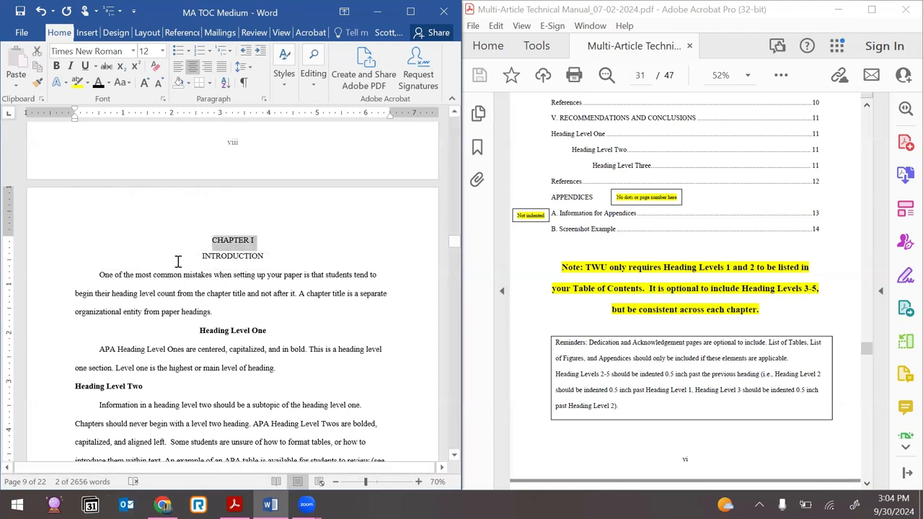
click(254, 257)
click(58, 236)
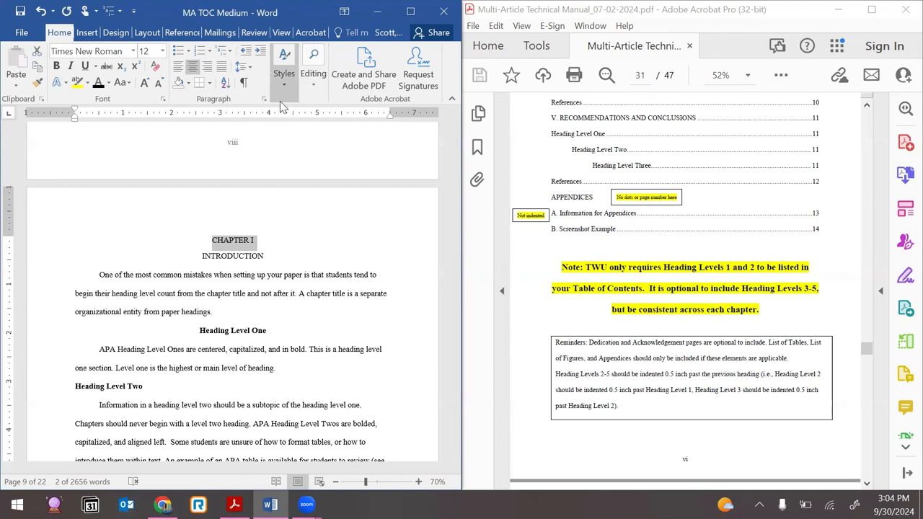
click(126, 349)
Update the entire table of contents to reflect the restyled CHAPTER I line
scroll(166, 347, up, 6)
scroll(186, 347, up, 10)
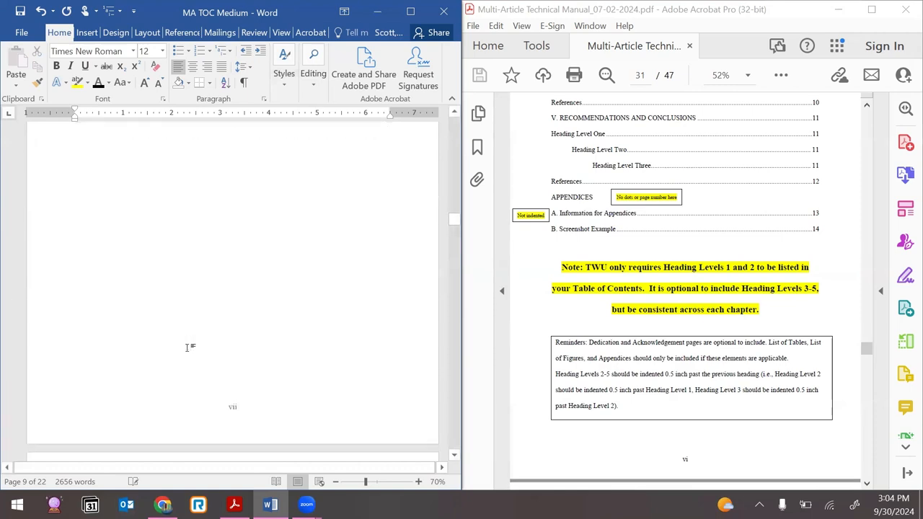
scroll(186, 348, up, 5)
click(138, 245)
scroll(133, 217, up, 2)
click(134, 203)
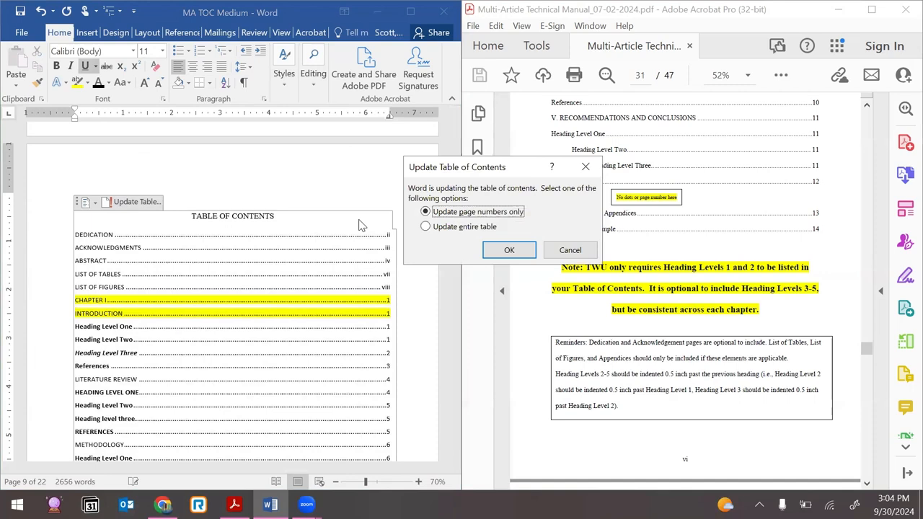
click(462, 228)
click(509, 251)
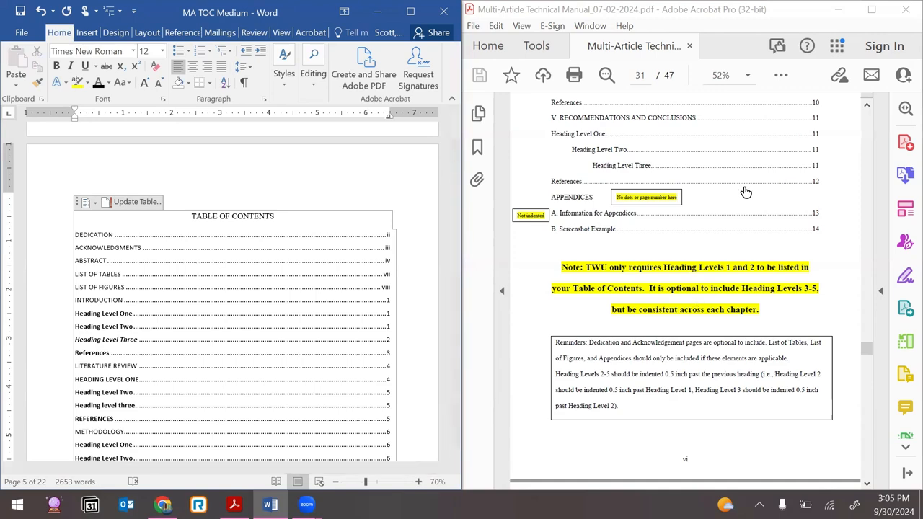
Examine the manual's sample table of contents for chapter numerals, heading indents and the format of the appendix entries
scroll(746, 192, up, 6)
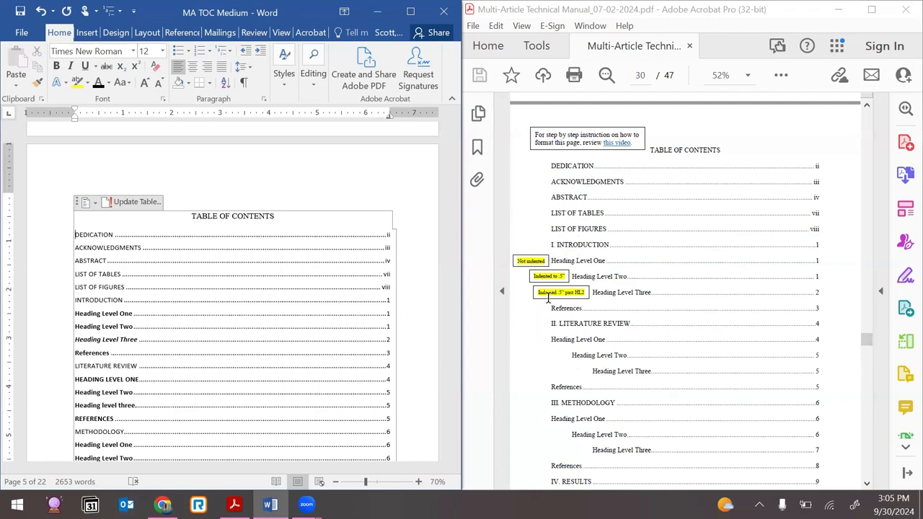
scroll(556, 339, down, 5)
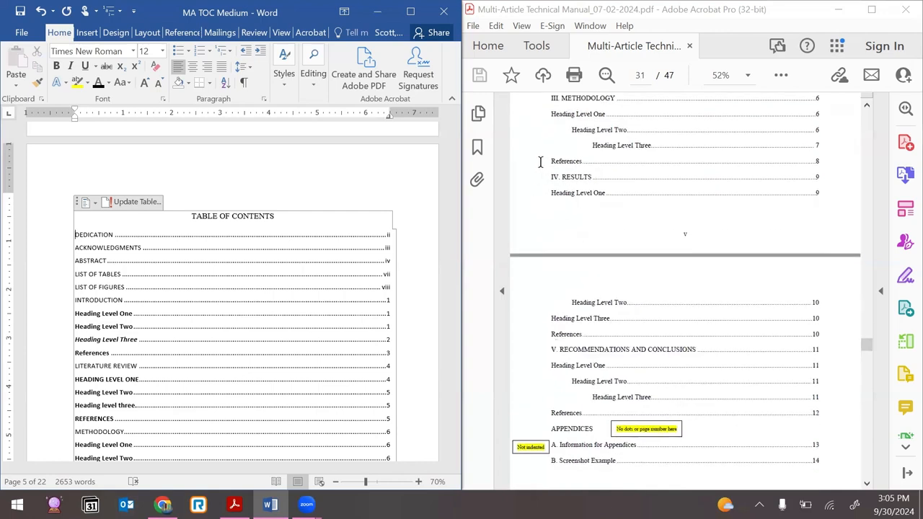
scroll(531, 253, down, 3)
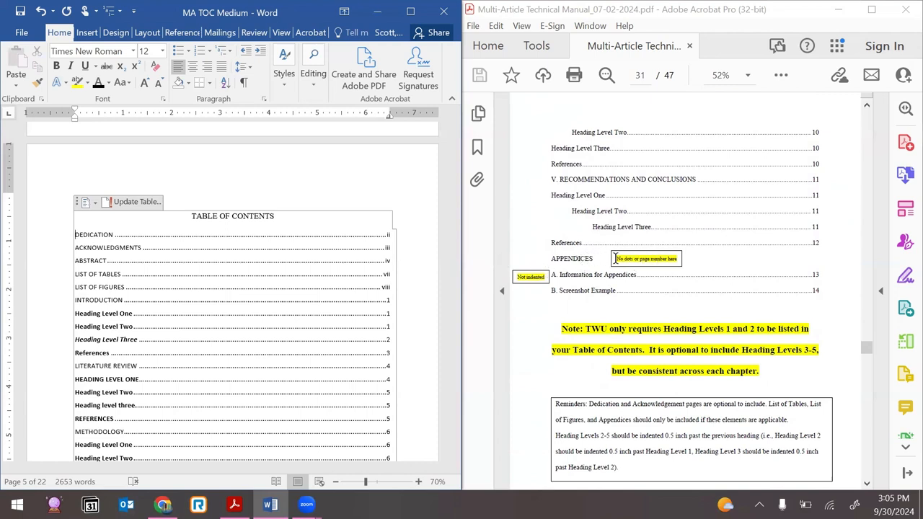
scroll(804, 256, up, 1)
scroll(804, 255, up, 2)
scroll(804, 259, up, 5)
scroll(804, 260, down, 2)
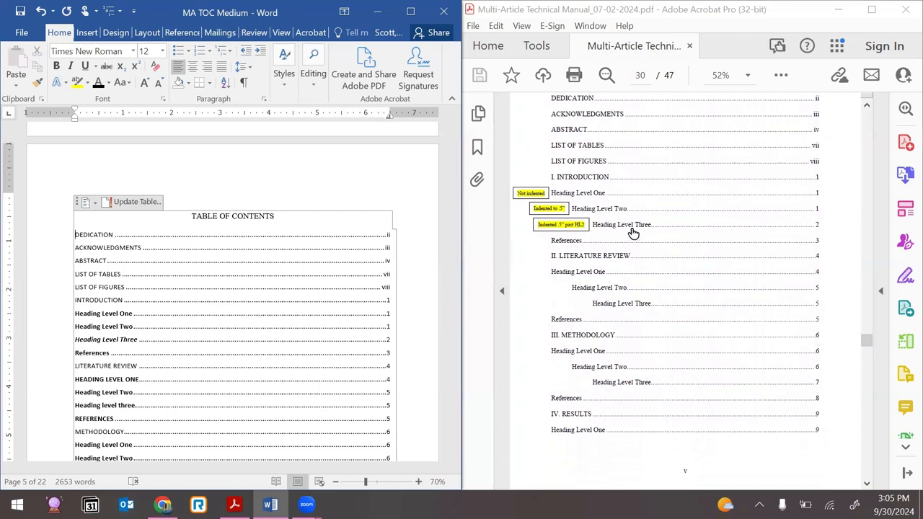
scroll(598, 313, down, 2)
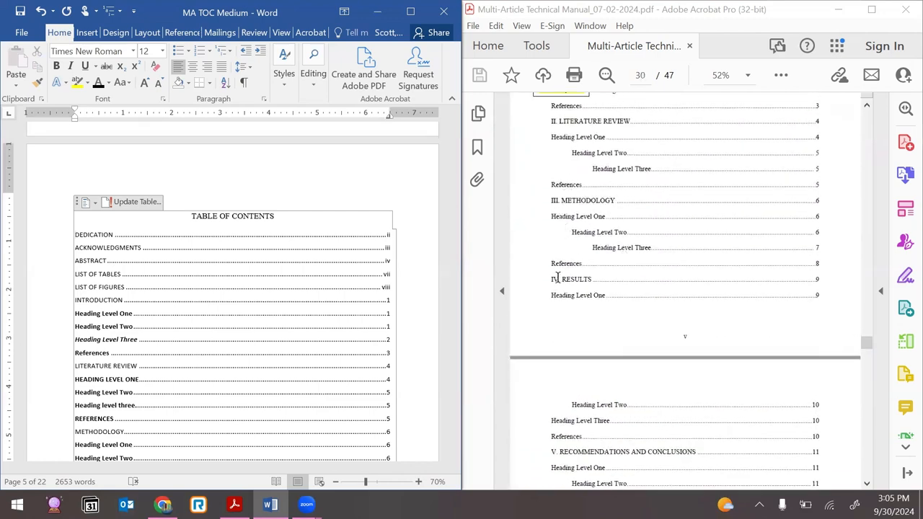
scroll(584, 357, down, 4)
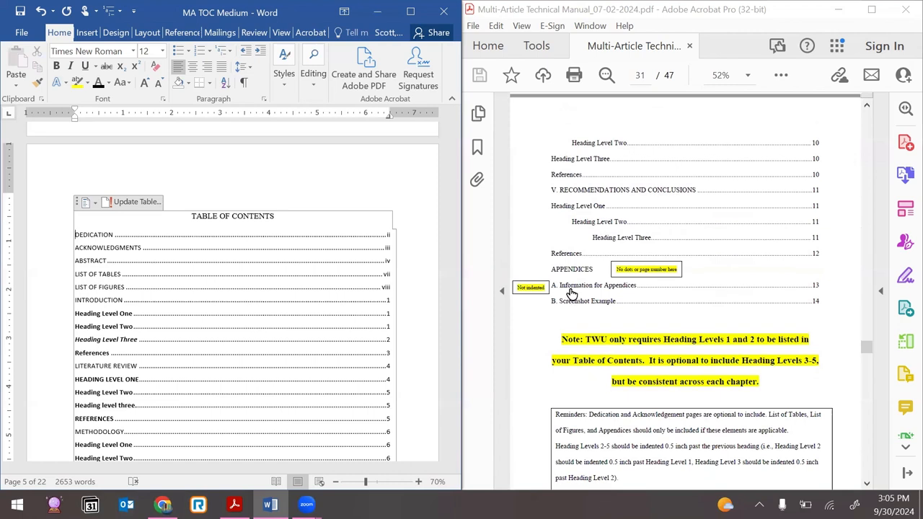